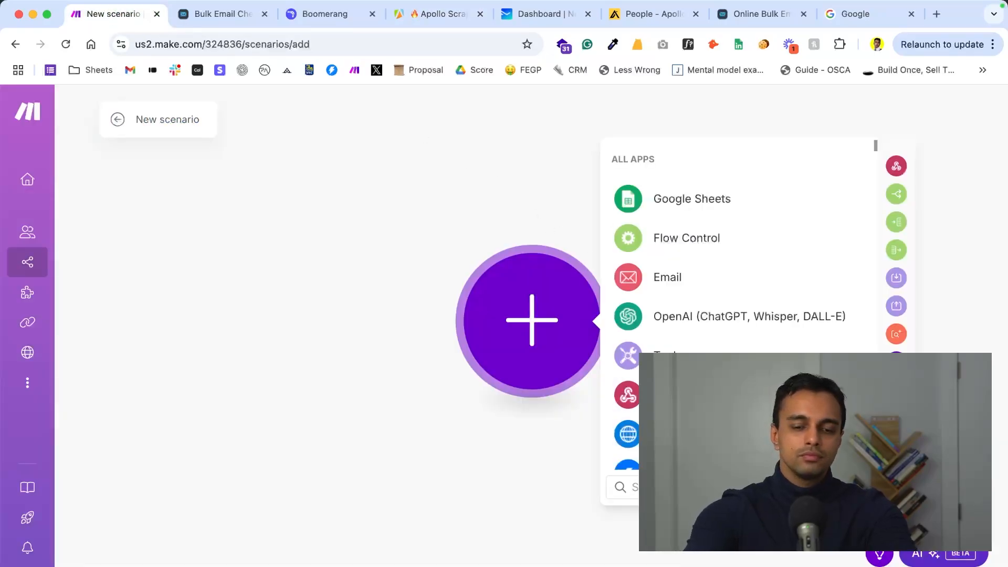
# - Add the Apify Run an Actor module as the first module of the new scenario
pyautogui.write('api')
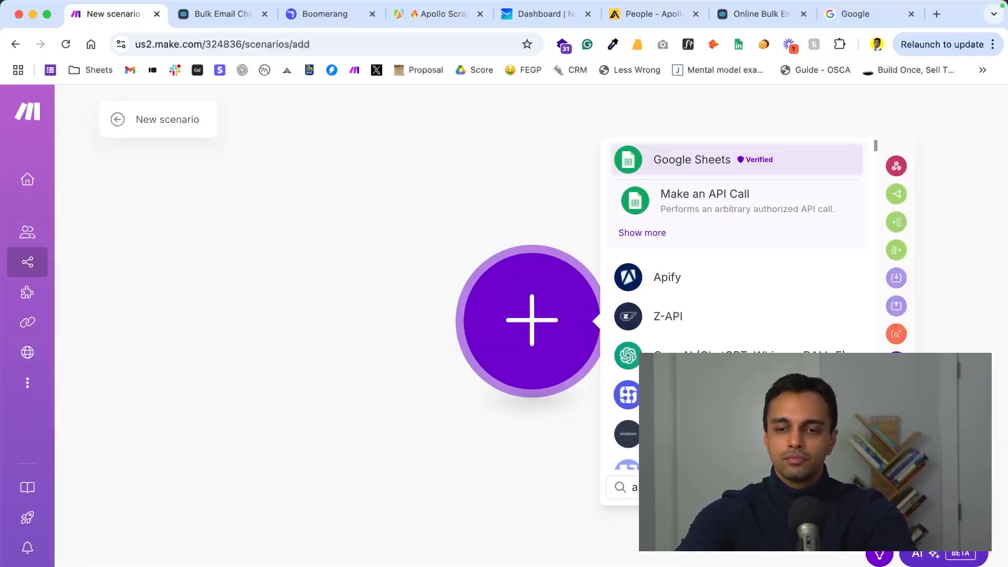
pyautogui.click(709, 283)
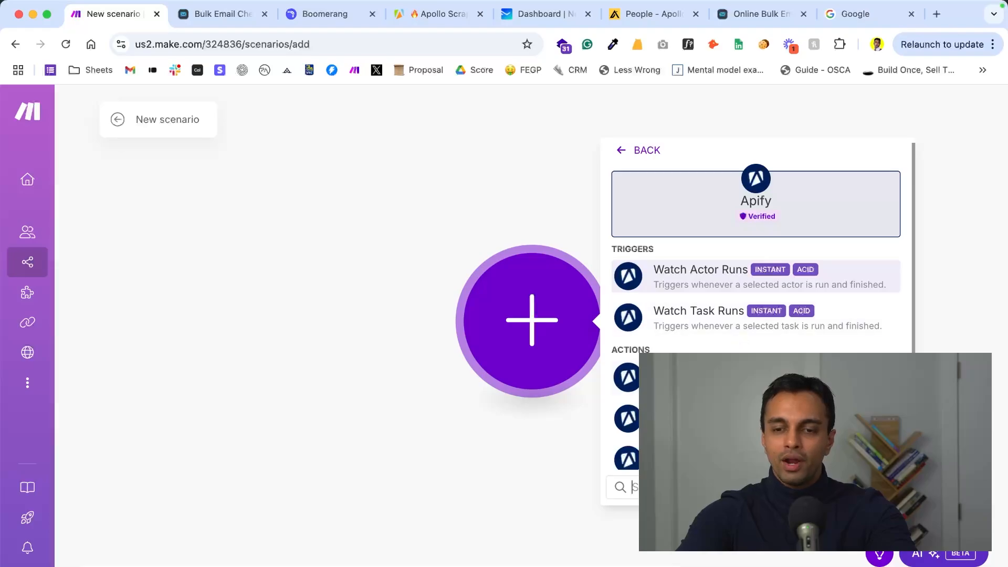
pyautogui.click(693, 378)
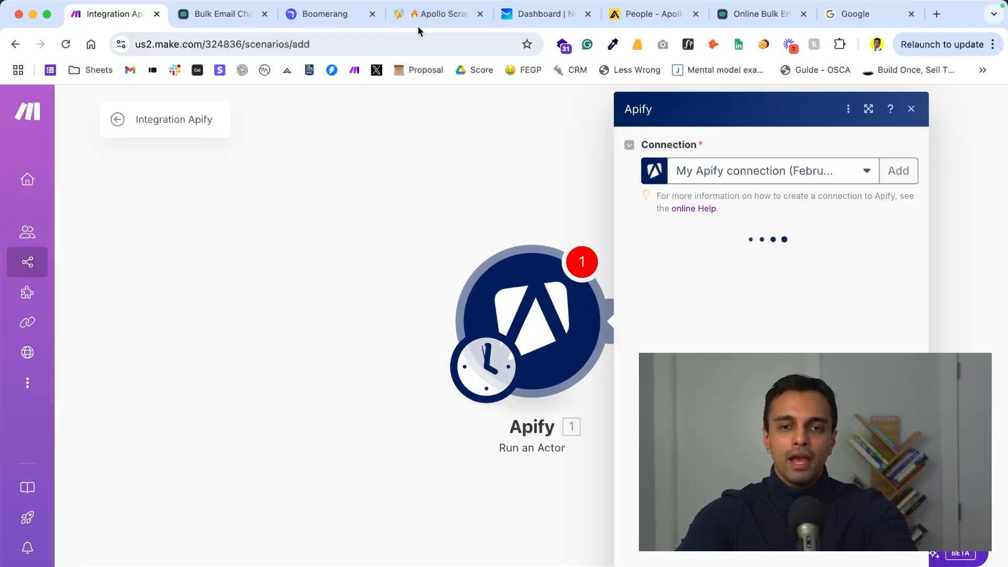
# - Switch to the Apify console and copy the Apollo Scraper actor's ID from the page address
pyautogui.click(418, 21)
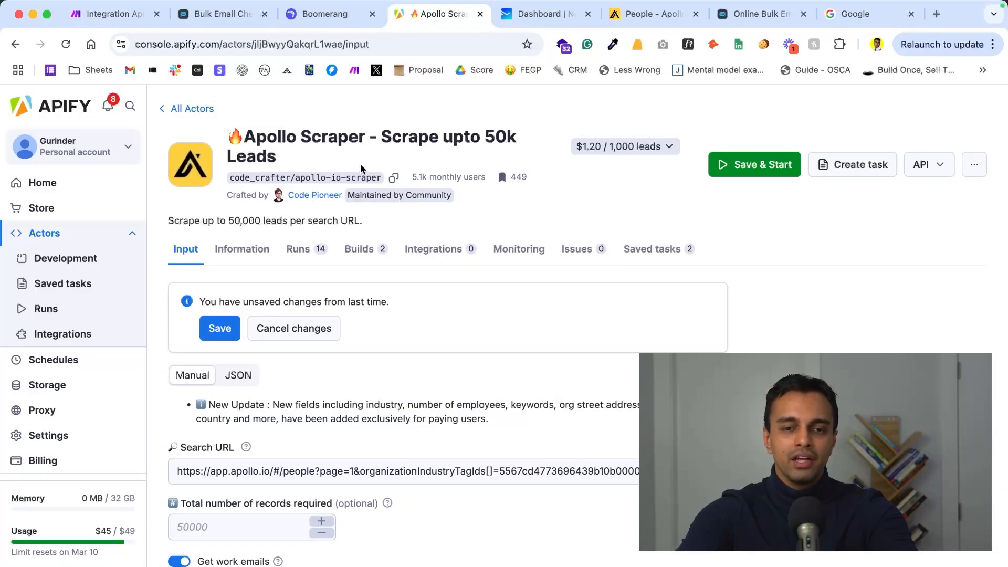
pyautogui.click(280, 43)
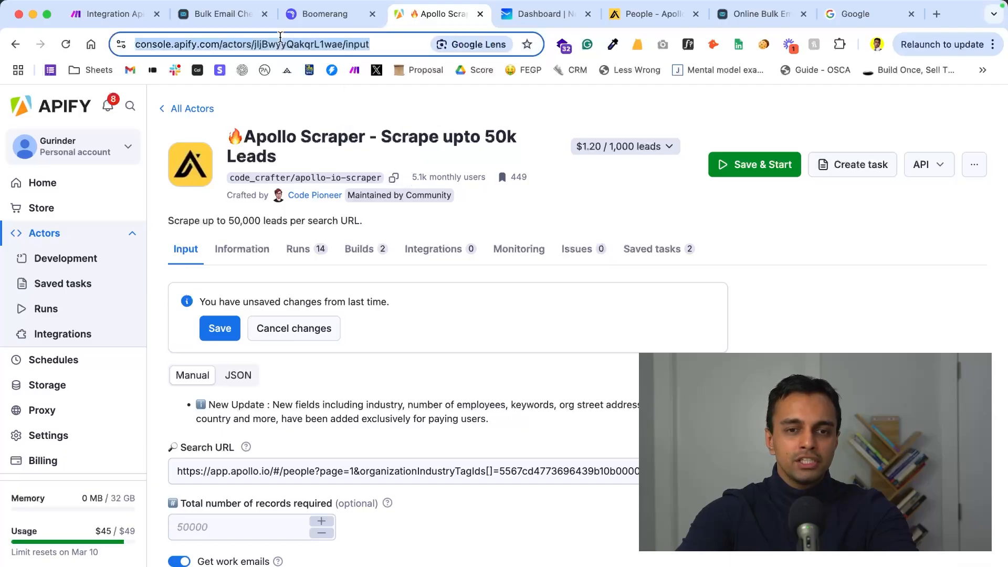
pyautogui.doubleClick(368, 44)
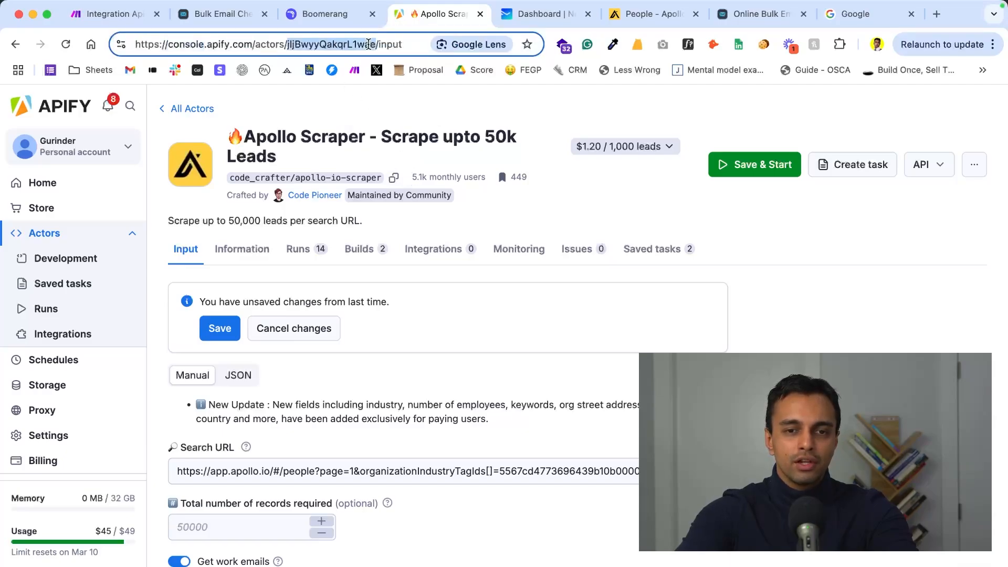
# - Back in Make, choose the "Apollo Scraper - Scrape upto 50k Leads" actor with mapping enabled, and set Run synchronously to Yes
pyautogui.click(112, 16)
pyautogui.click(761, 264)
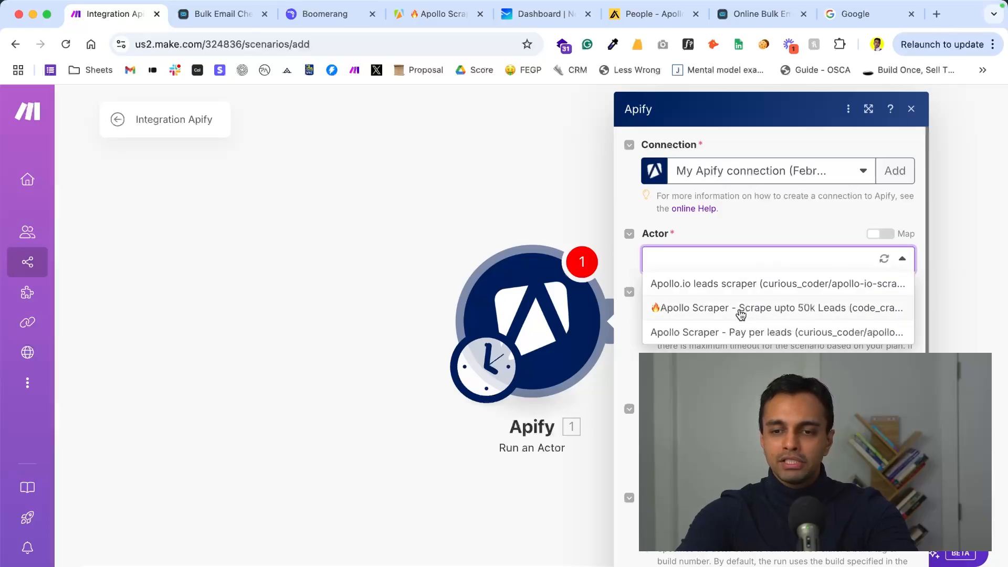
pyautogui.click(668, 309)
pyautogui.click(880, 234)
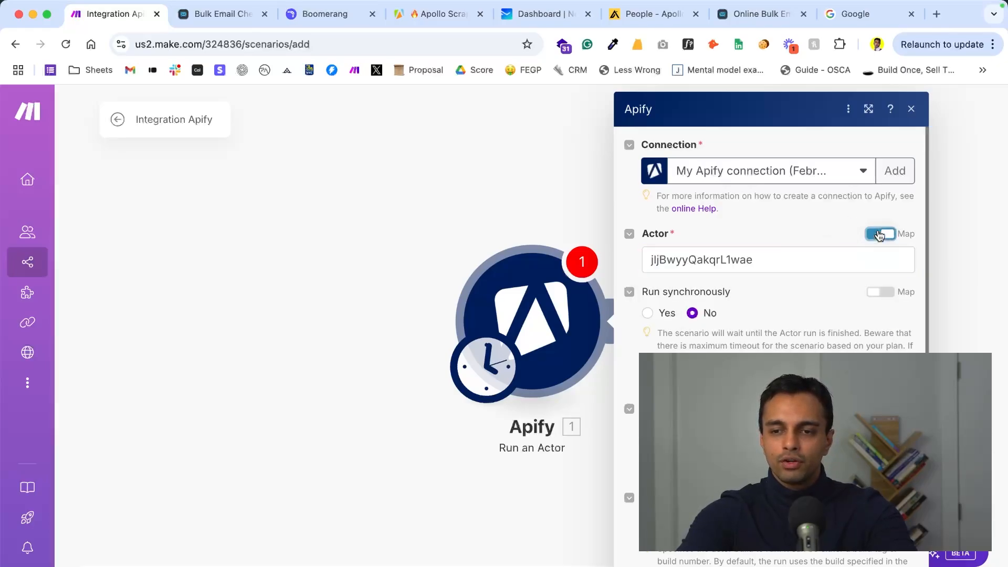
pyautogui.press('super+v')
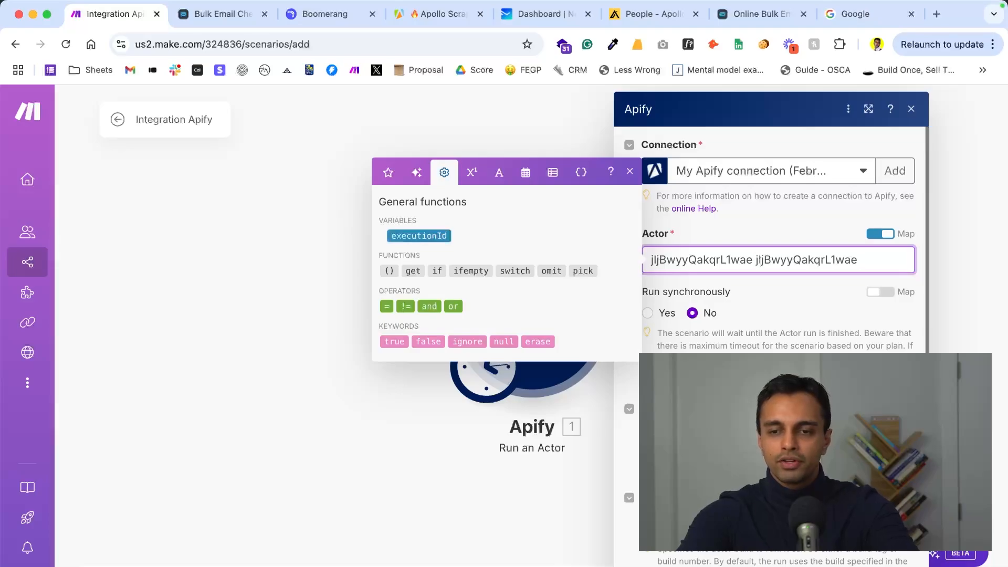
pyautogui.press('super+z')
pyautogui.click(710, 227)
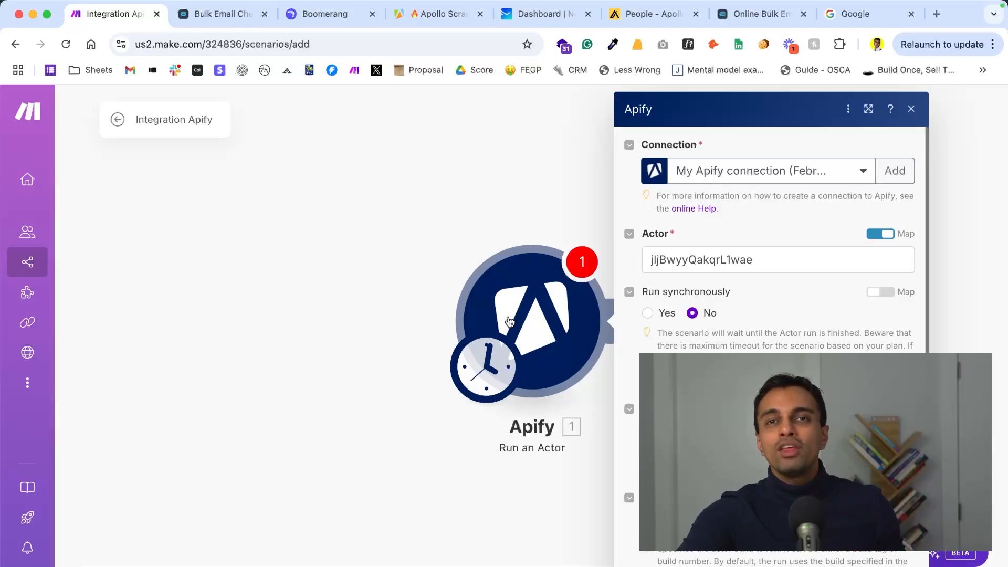
pyautogui.click(651, 313)
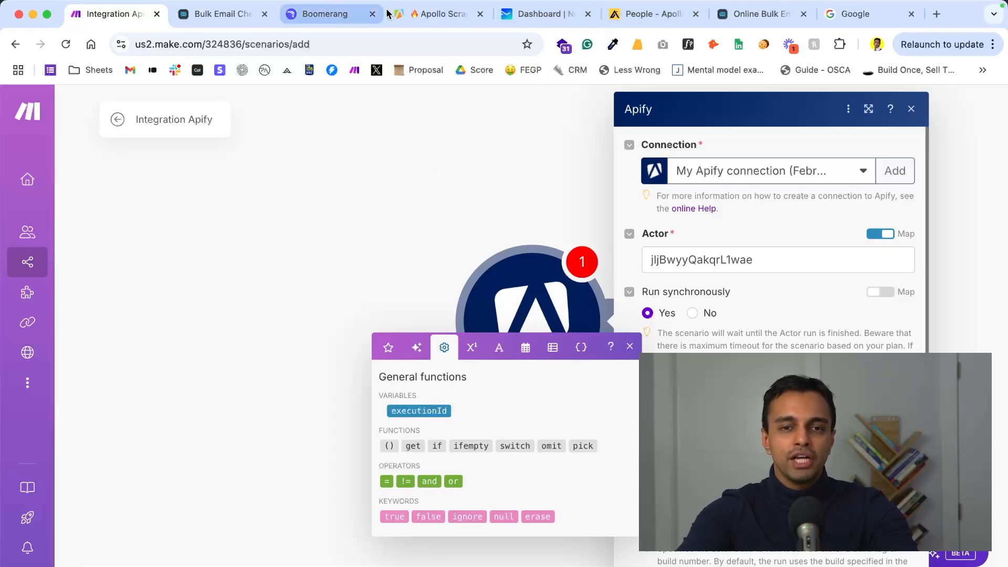
# - Switch to the Apify console and select the whole Search URL in the Apollo Scraper's input
pyautogui.click(428, 16)
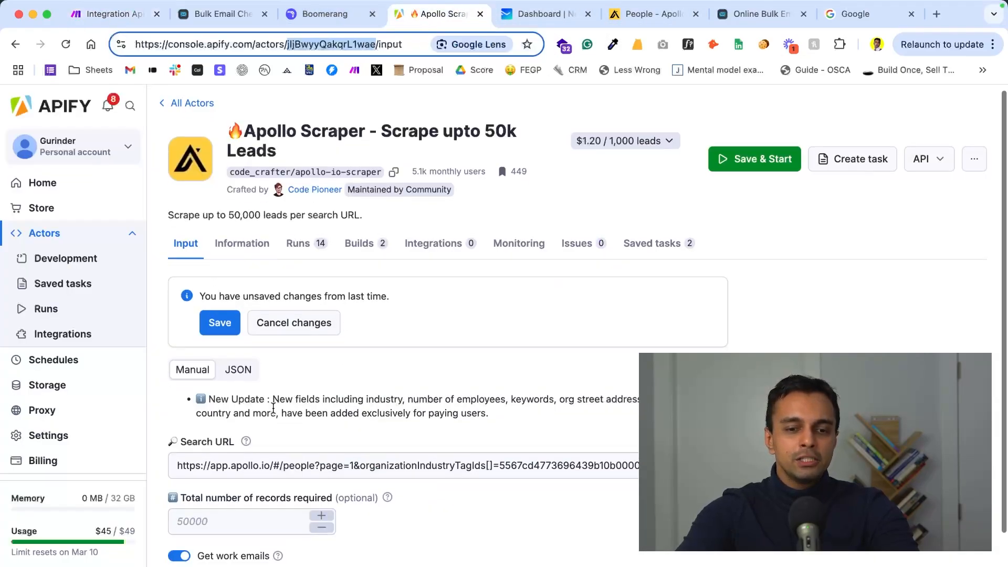
pyautogui.scroll(-2, 270, 406)
pyautogui.tripleClick(273, 405)
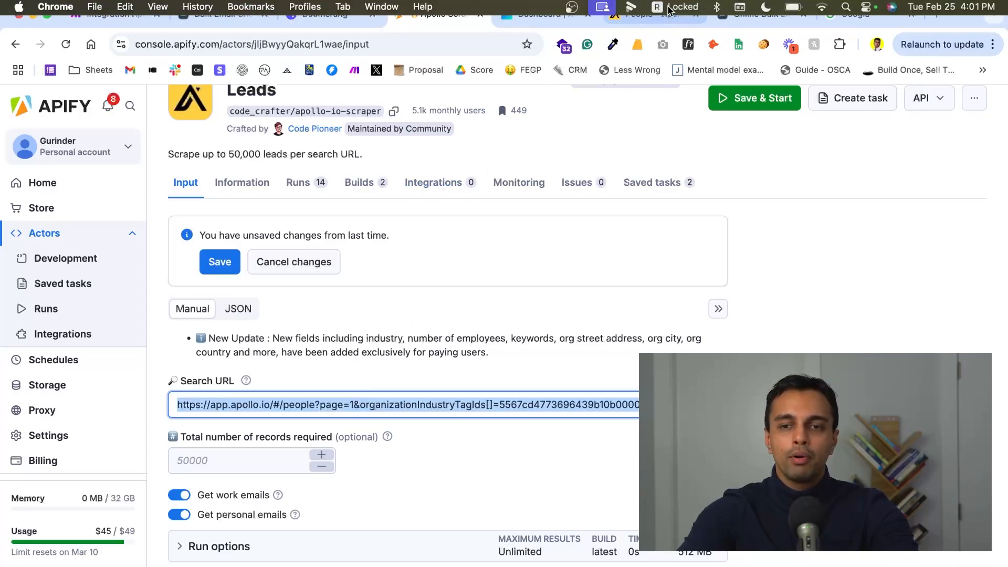
# - Switch to the Apollo people search and examine its applied filters, including the detailed Email Status options
pyautogui.click(655, 20)
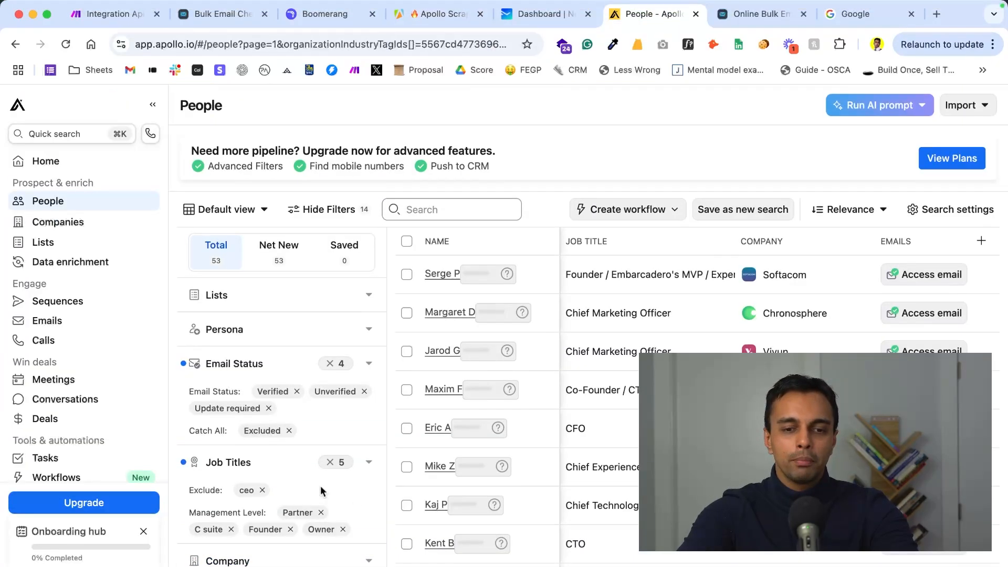
pyautogui.scroll(-15, 331, 462)
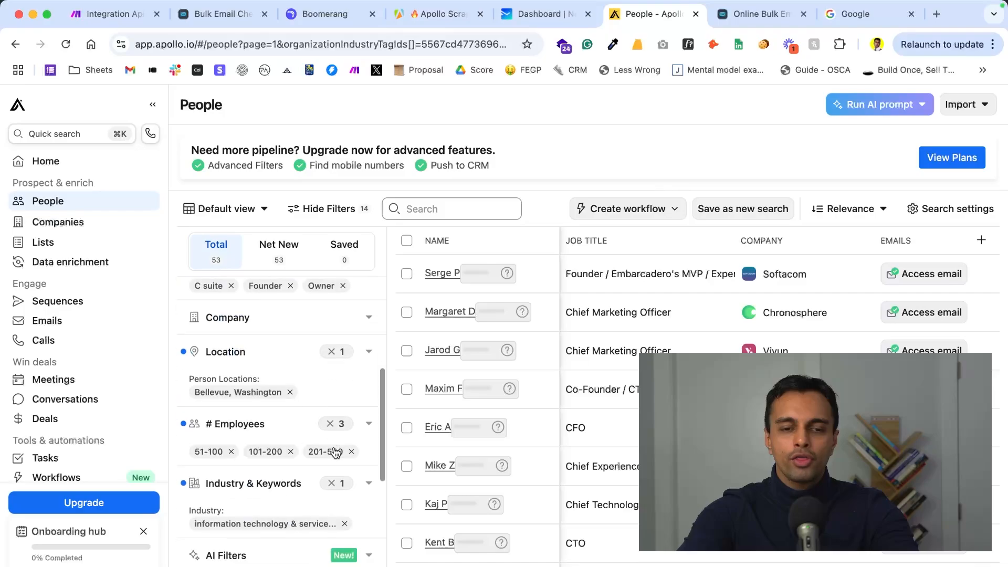
pyautogui.scroll(13, 334, 452)
pyautogui.scroll(2, 336, 453)
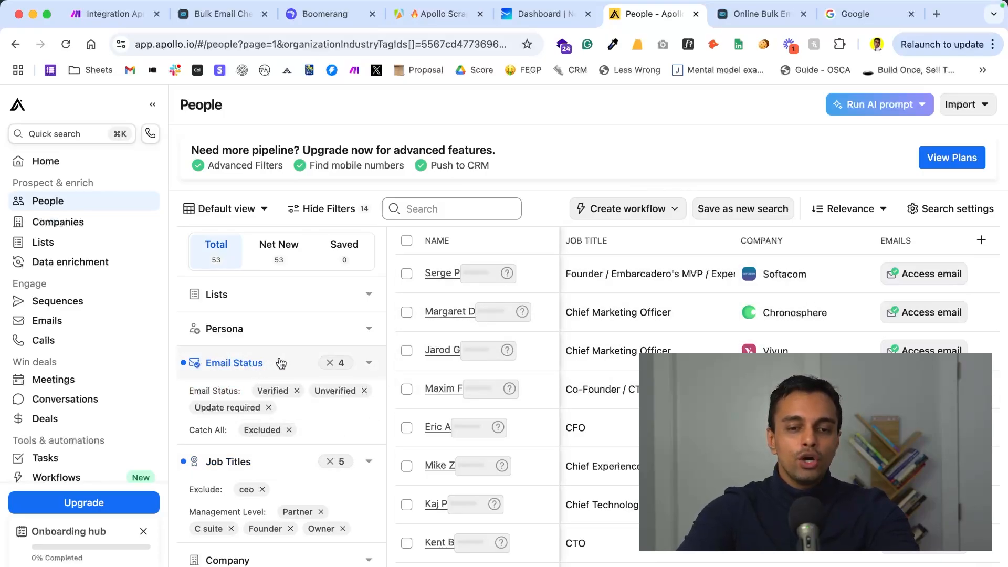
pyautogui.click(372, 363)
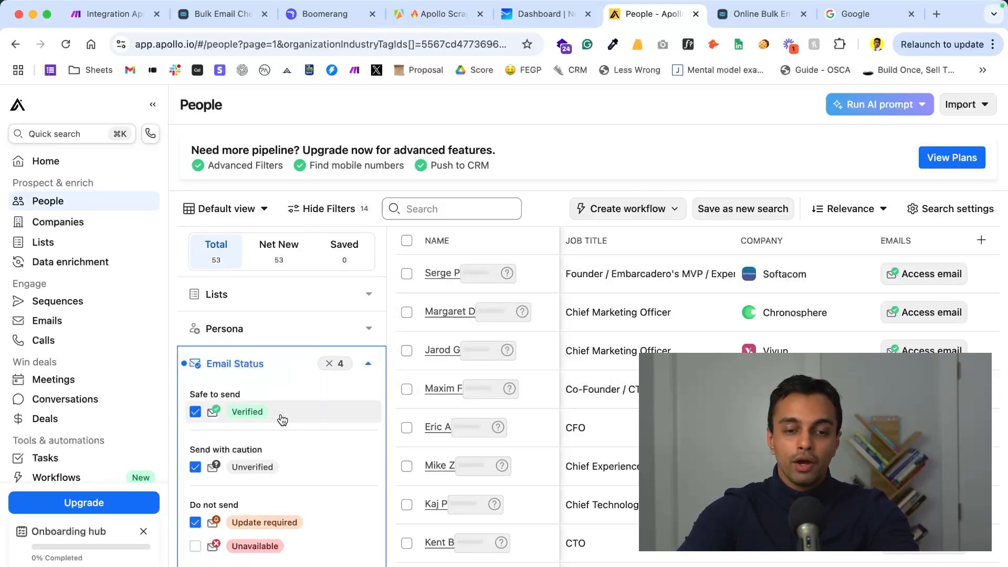
pyautogui.scroll(-3, 205, 298)
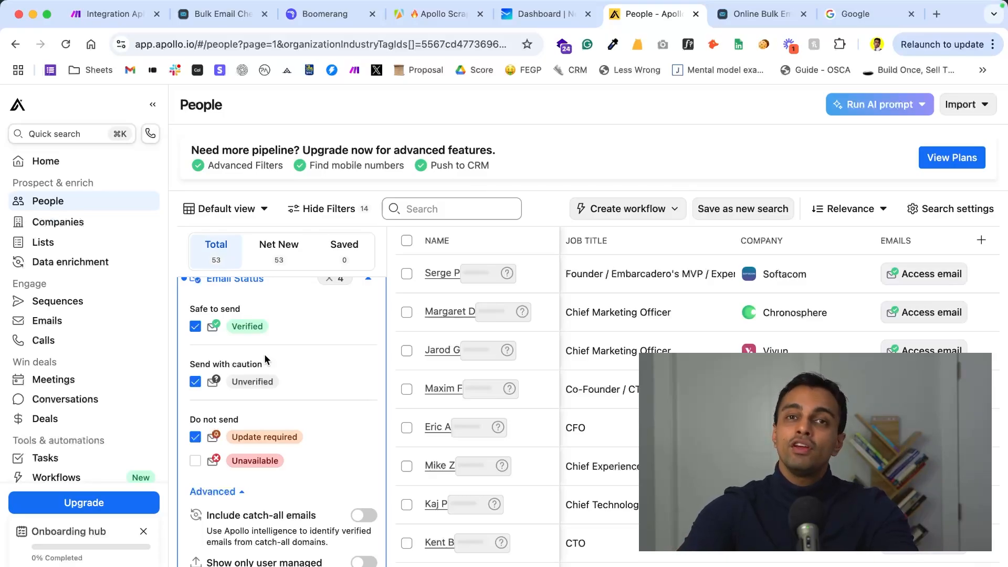
pyautogui.scroll(1, 270, 356)
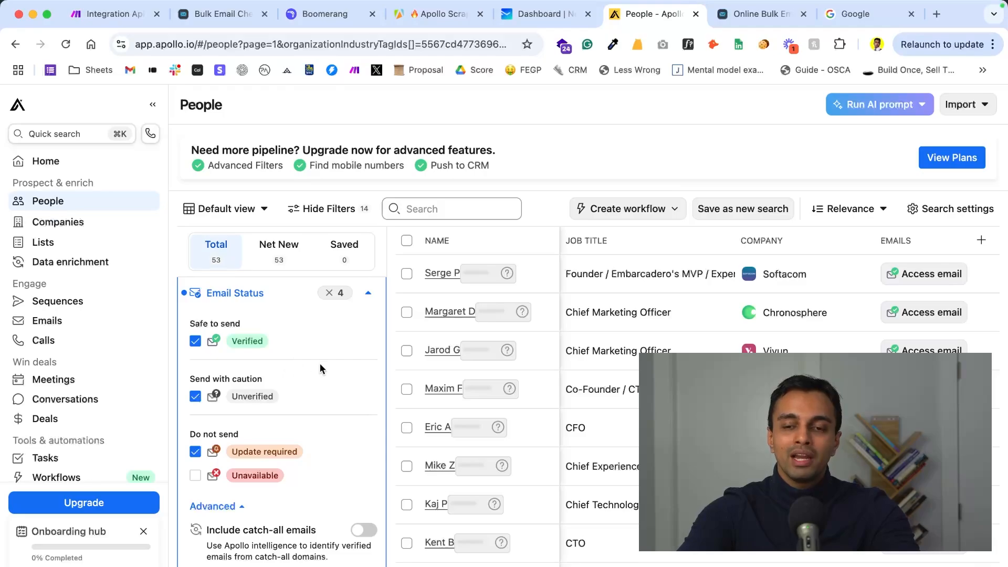
pyautogui.click(369, 292)
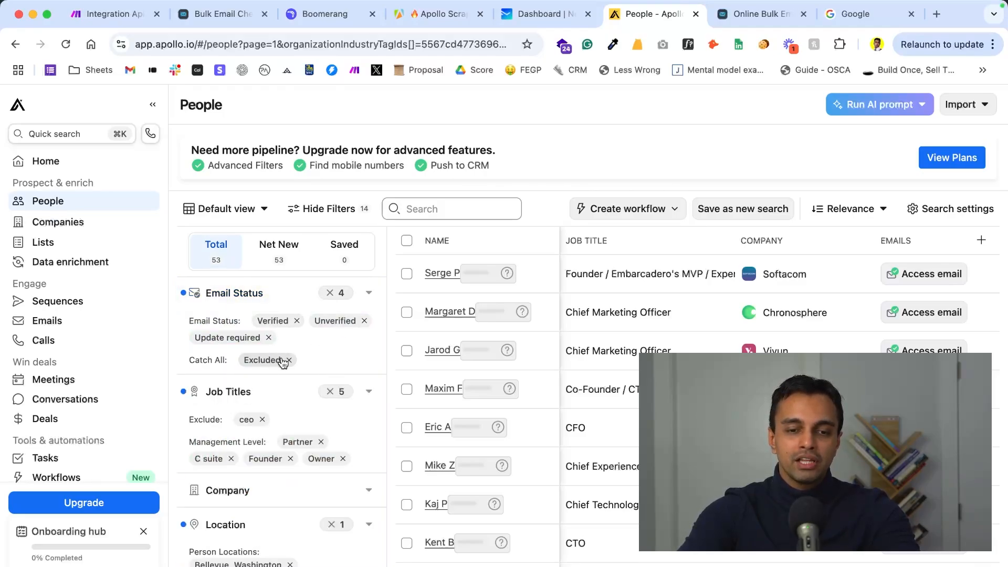
# - Examine the Job Titles filter's included and excluded titles and its management levels
pyautogui.scroll(-1, 292, 391)
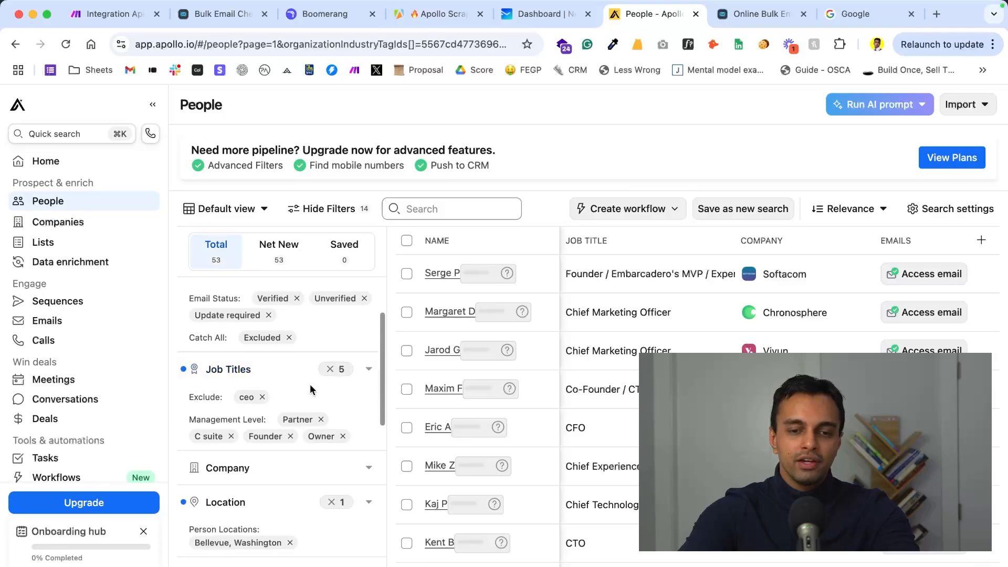
pyautogui.click(370, 373)
pyautogui.scroll(-5, 336, 415)
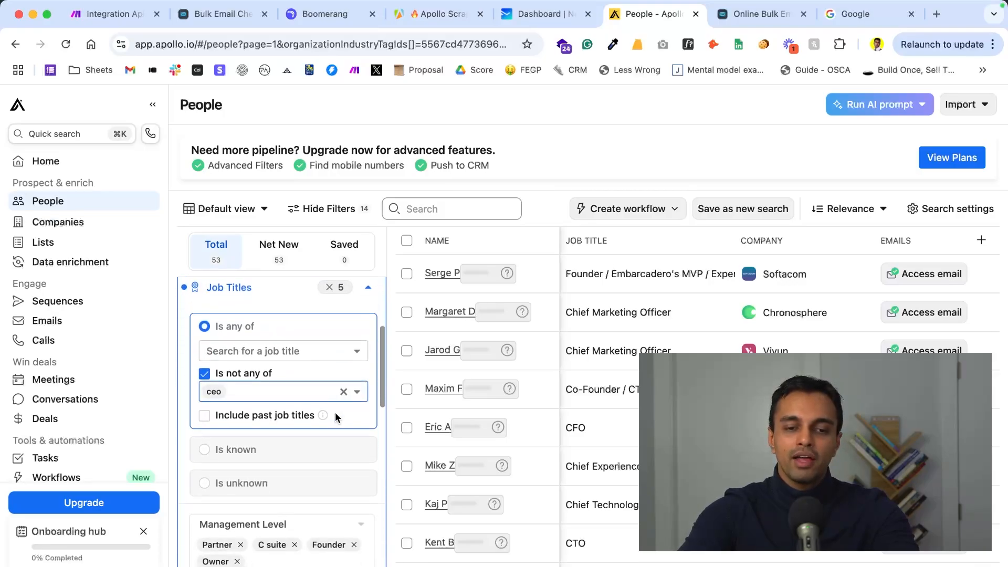
pyautogui.scroll(-1, 336, 415)
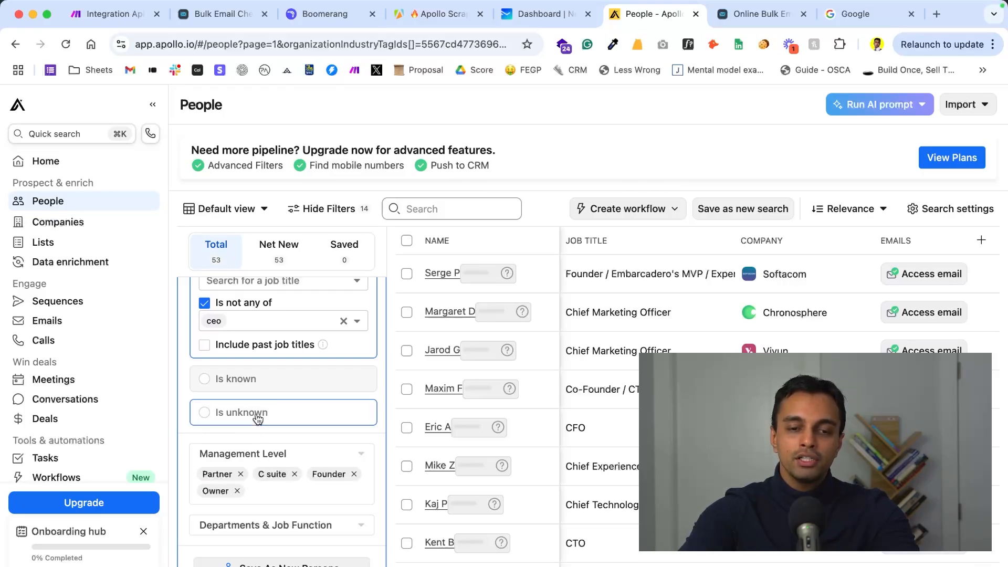
pyautogui.scroll(1, 258, 400)
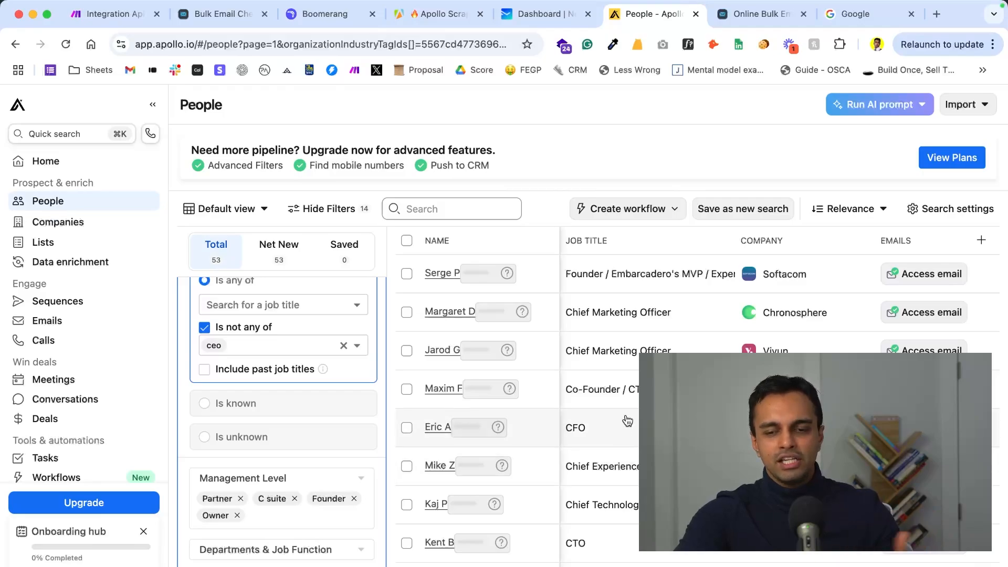
pyautogui.scroll(2, 352, 341)
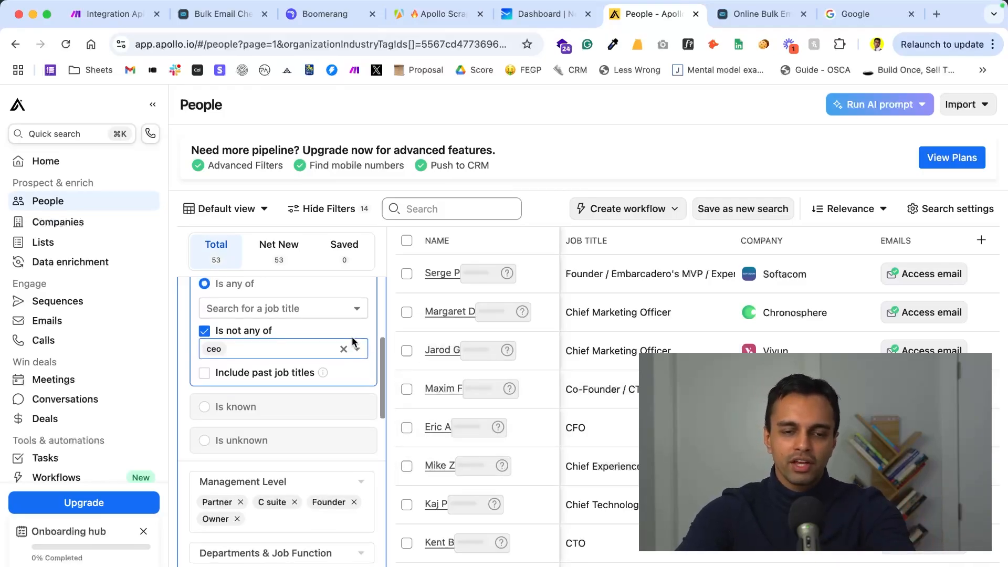
# - Examine the people search's location, employee-count ranges, and industry and keywords filters
pyautogui.scroll(-10, 357, 338)
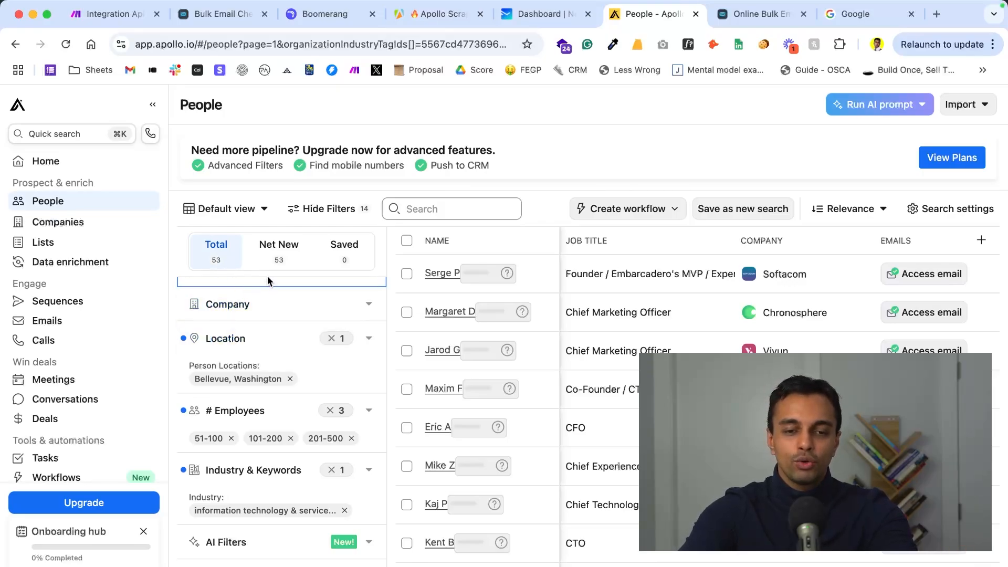
pyautogui.scroll(-1, 259, 380)
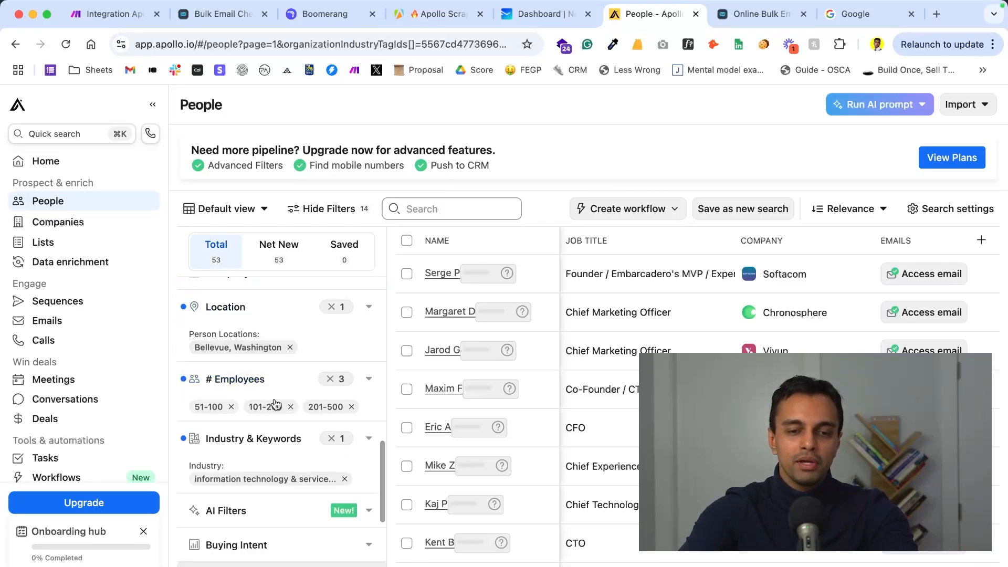
pyautogui.click(371, 382)
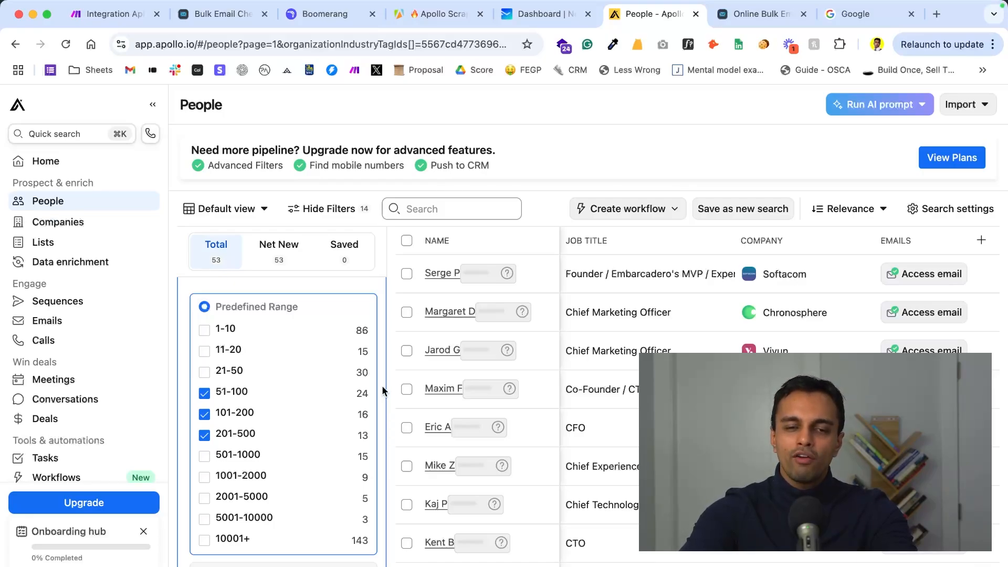
pyautogui.scroll(1, 383, 391)
pyautogui.click(369, 306)
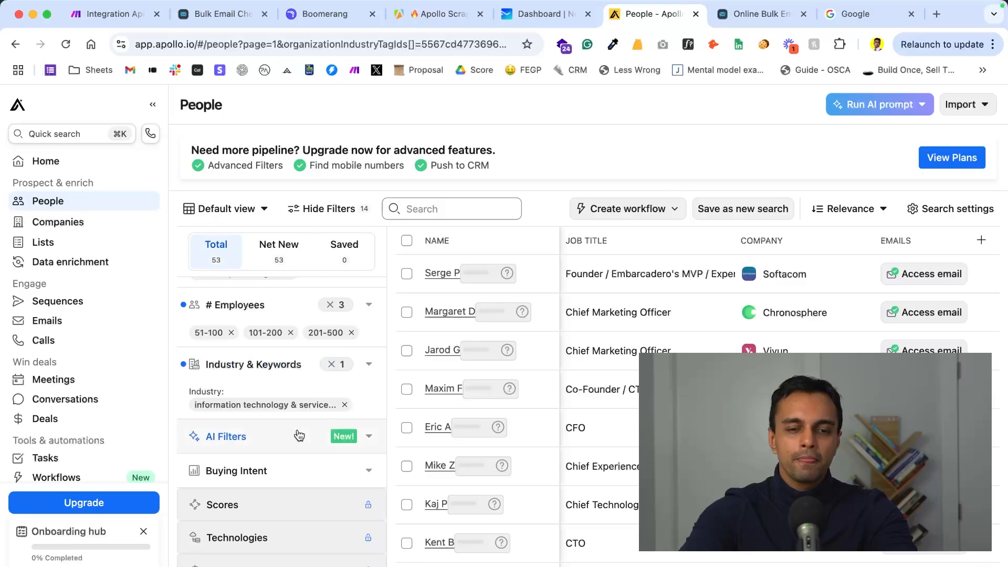
pyautogui.scroll(-1, 323, 407)
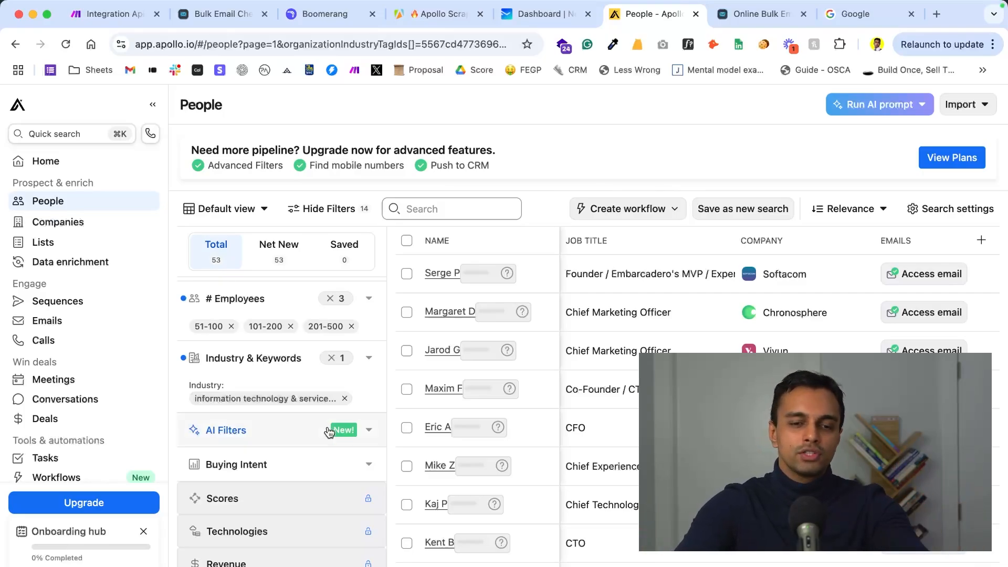
pyautogui.scroll(-2, 330, 431)
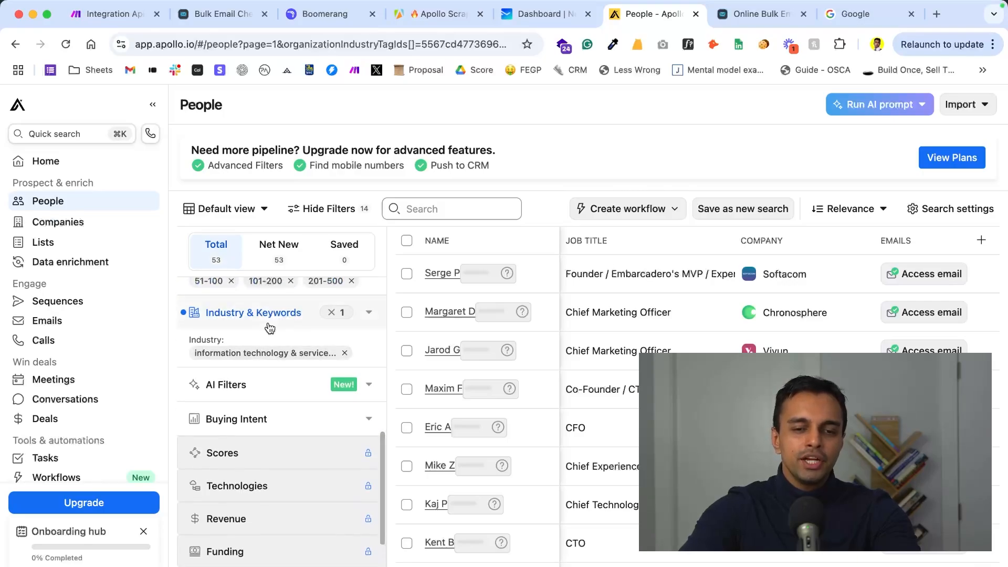
pyautogui.scroll(-3, 268, 326)
pyautogui.scroll(2, 299, 360)
pyautogui.scroll(3, 302, 362)
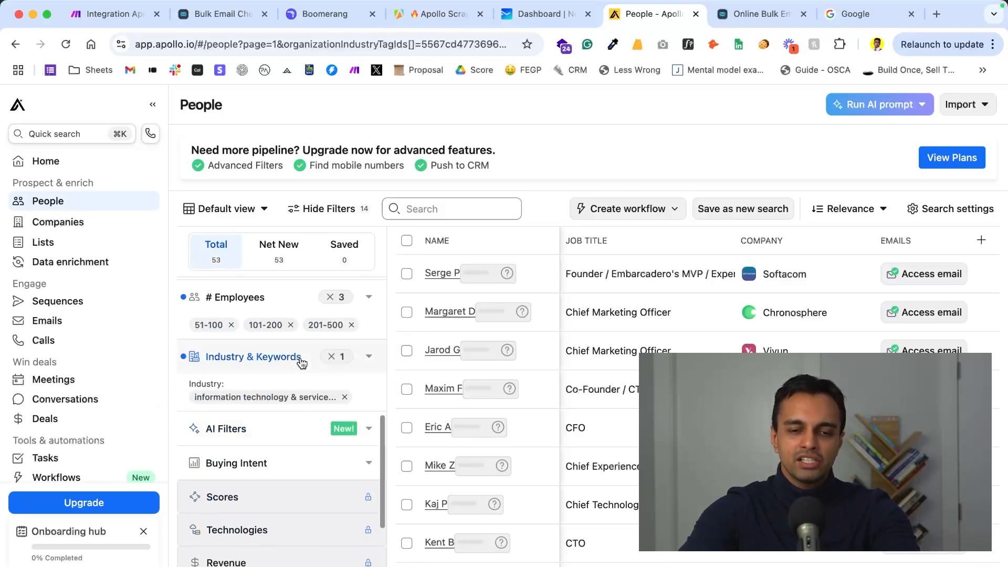
# - Copy the filtered Apollo people search address and paste it over the Search URL of the Apollo Scraper in Apify
pyautogui.click(425, 48)
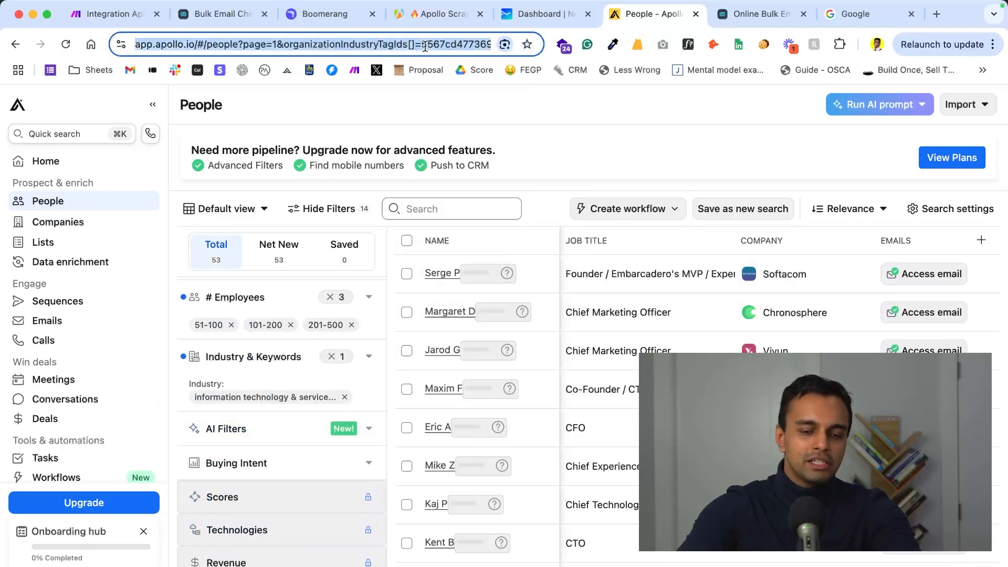
pyautogui.click(448, 12)
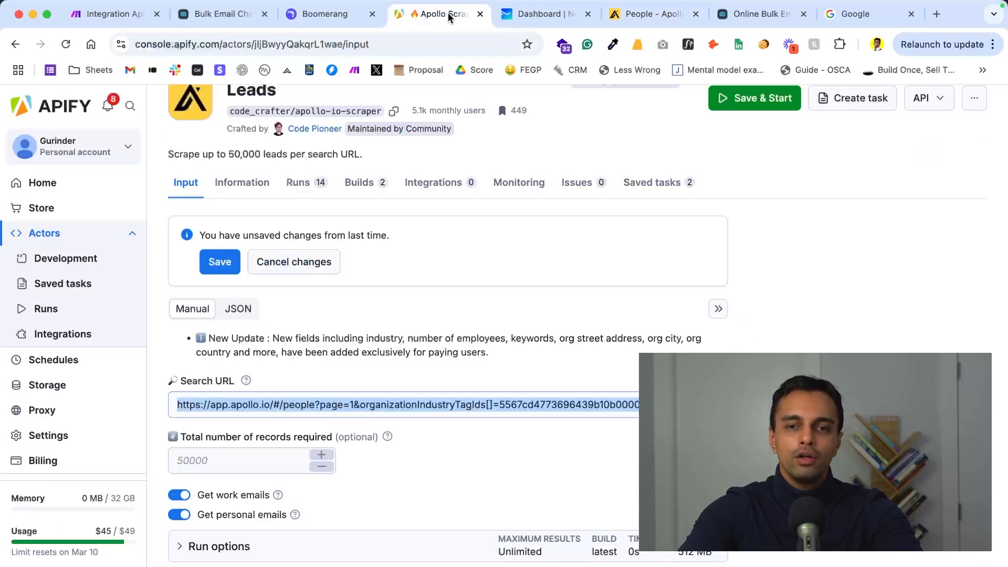
pyautogui.tripleClick(345, 407)
pyautogui.press('super+v')
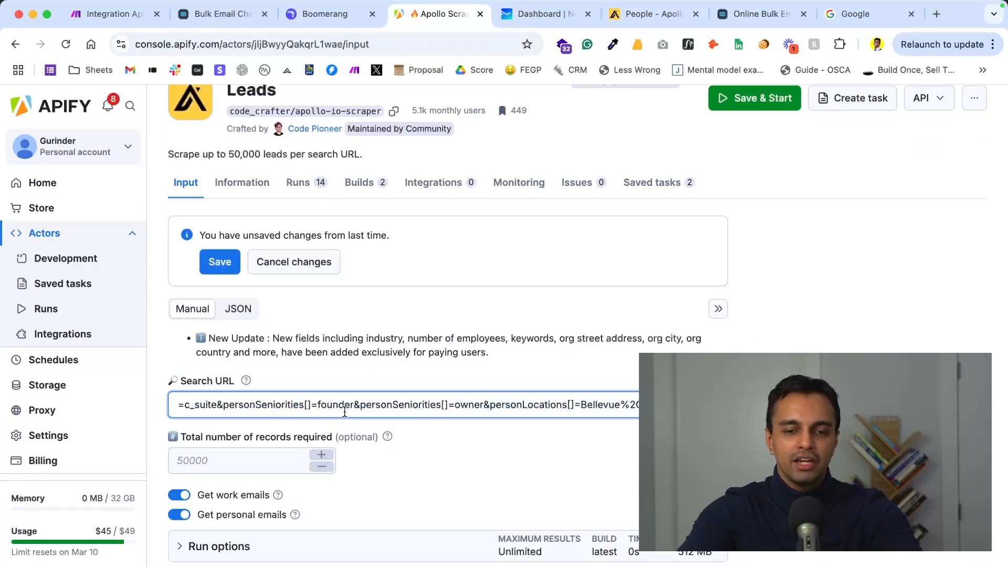
# - Copy the Apollo Scraper's complete JSON input in Apify and paste it as the Input JSON of Make's Run an Actor module
pyautogui.click(238, 309)
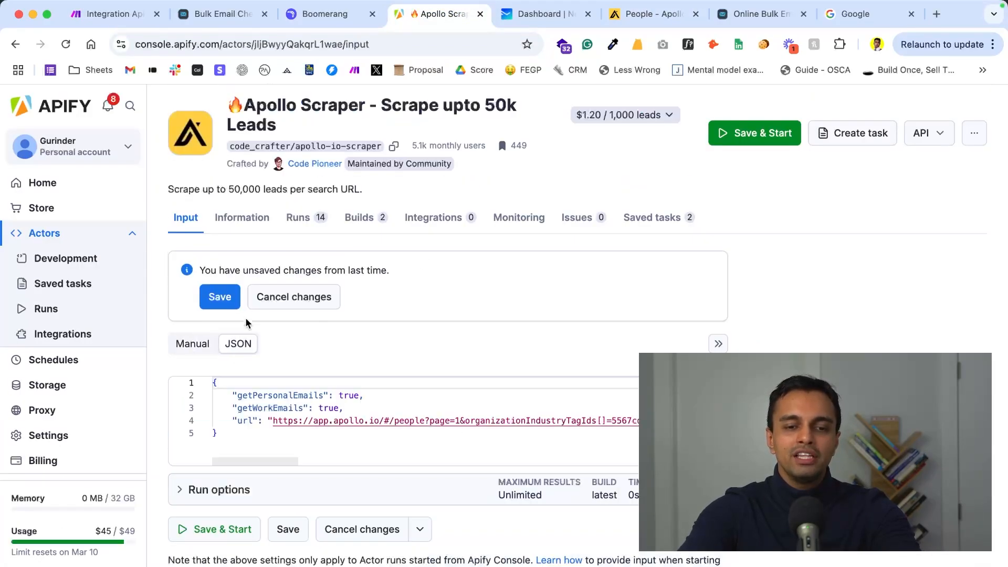
pyautogui.moveTo(249, 436); pyautogui.dragTo(190, 375)
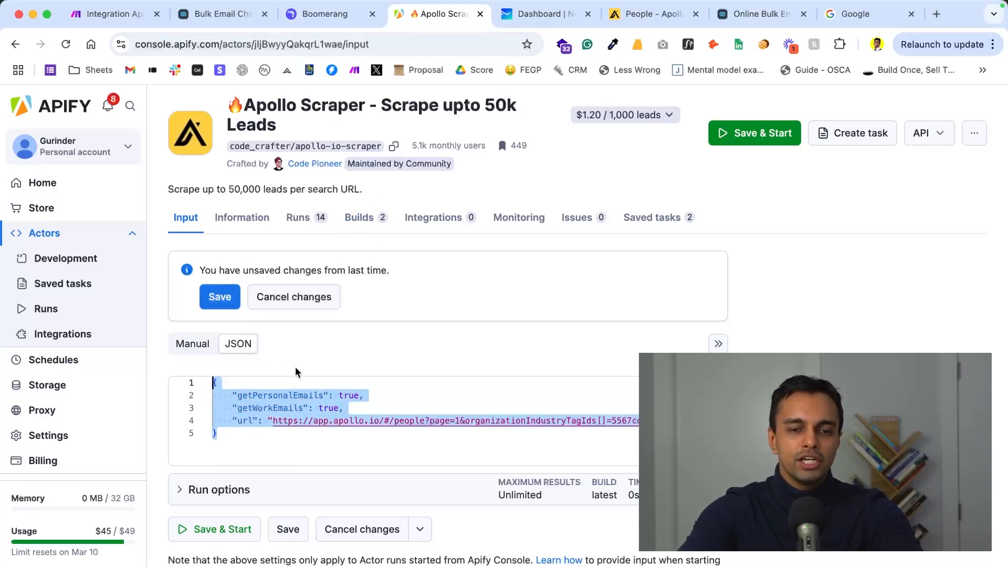
pyautogui.click(120, 12)
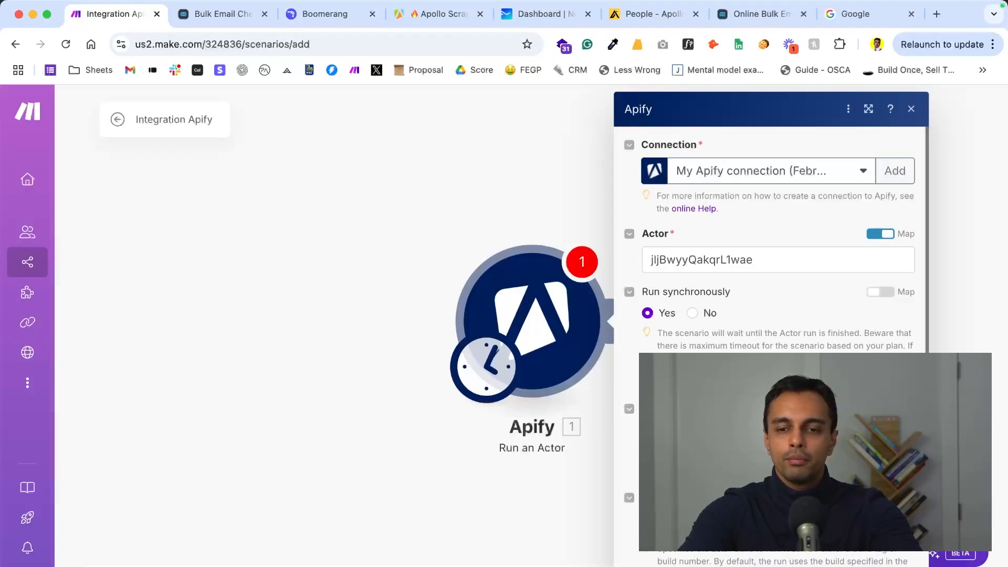
pyautogui.click(779, 434)
pyautogui.press('super+v')
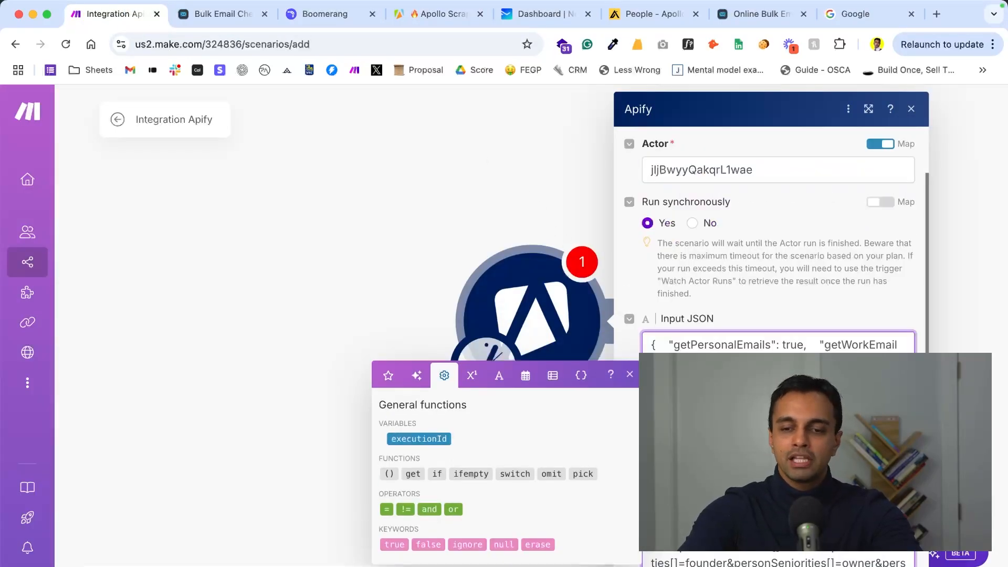
pyautogui.scroll(-2, 779, 435)
pyautogui.click(755, 224)
pyautogui.scroll(-5, 756, 224)
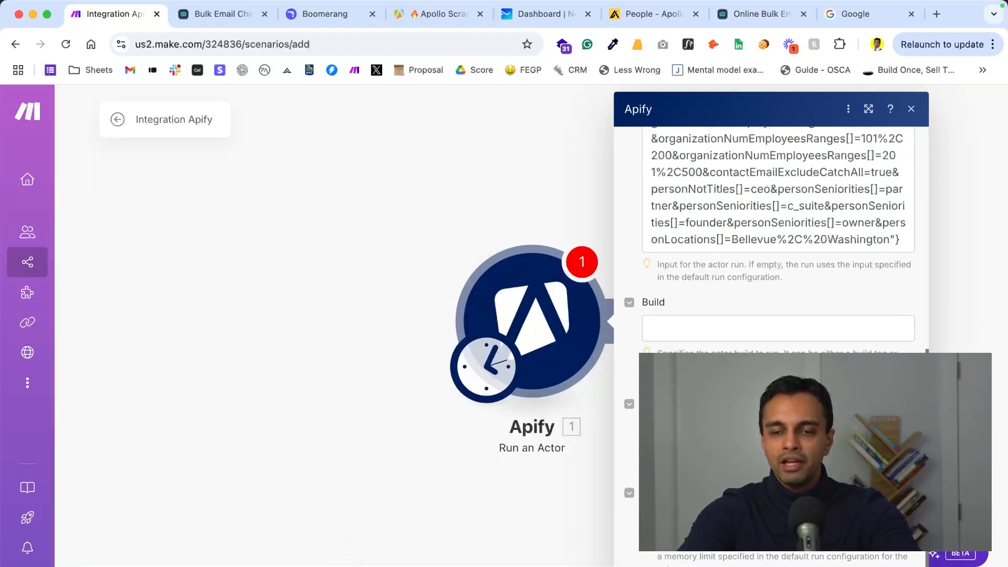
# - Switch back to the Apollo Scraper in Apify, return to its manual input view and expand the run options
pyautogui.click(756, 430)
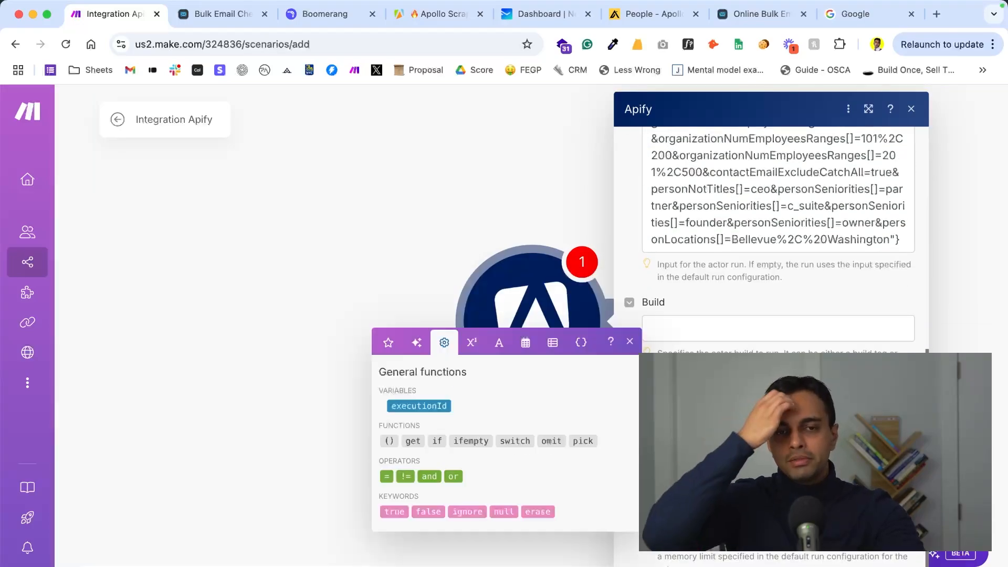
pyautogui.click(436, 14)
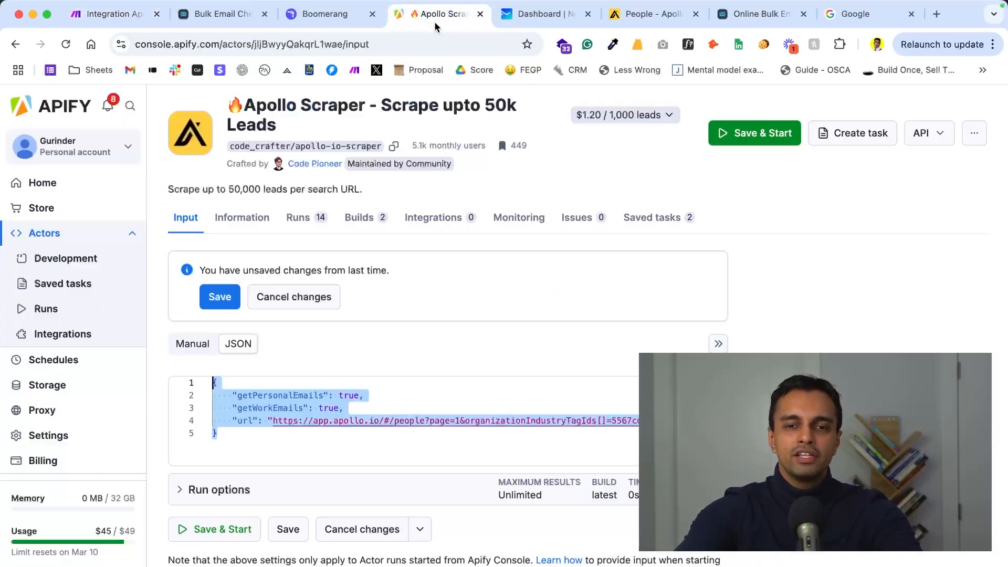
pyautogui.click(194, 345)
pyautogui.scroll(-1, 258, 532)
pyautogui.scroll(-2, 180, 485)
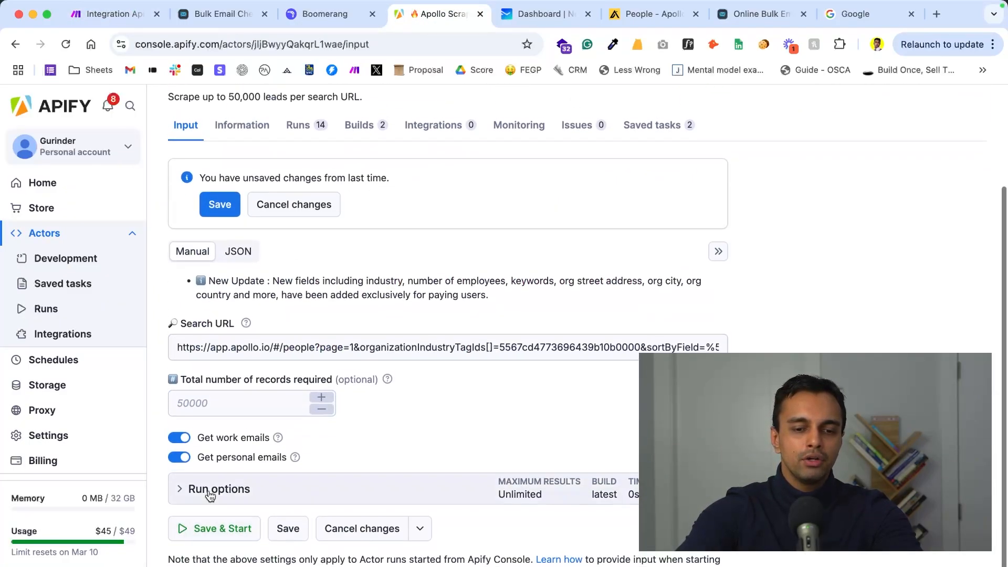
pyautogui.click(180, 487)
pyautogui.scroll(-5, 301, 448)
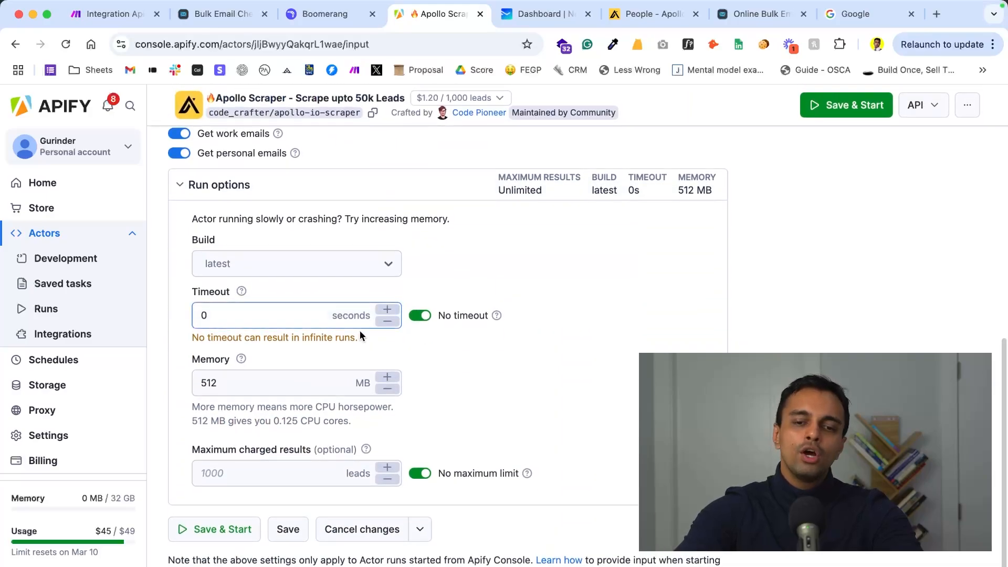
# - Try a 300-second run timeout in the actor's run options and restore the no-timeout setting
pyautogui.click(415, 314)
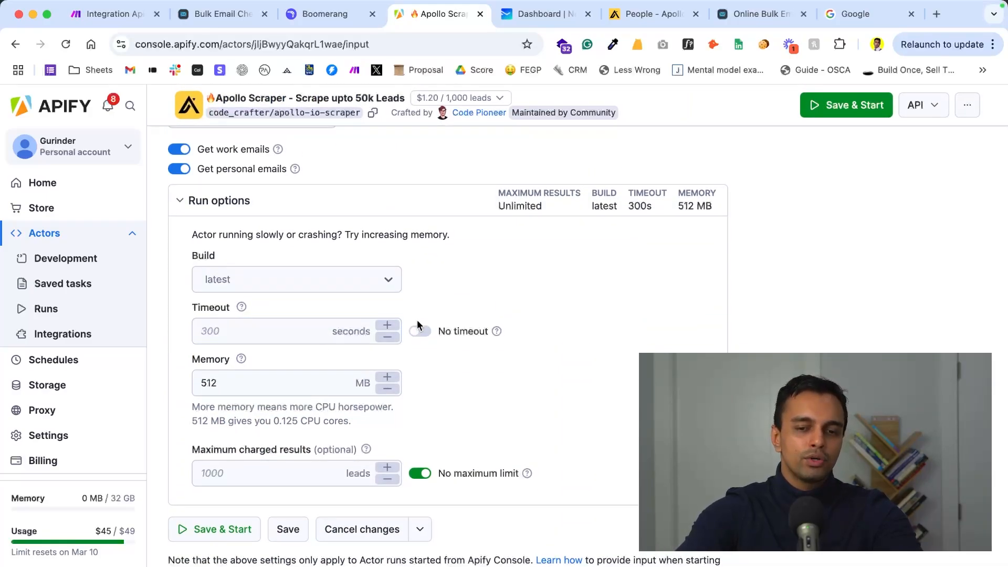
pyautogui.click(419, 328)
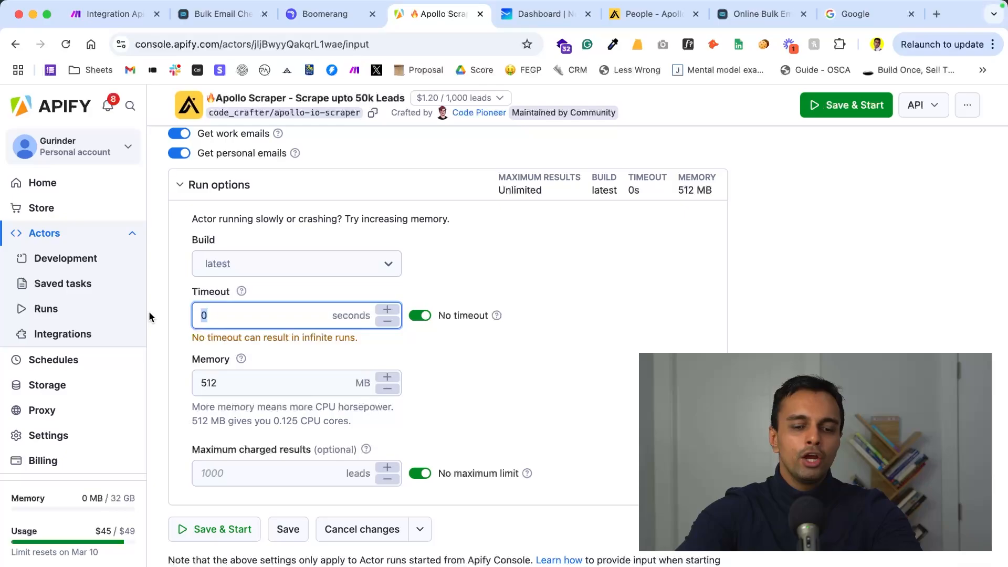
pyautogui.write('300')
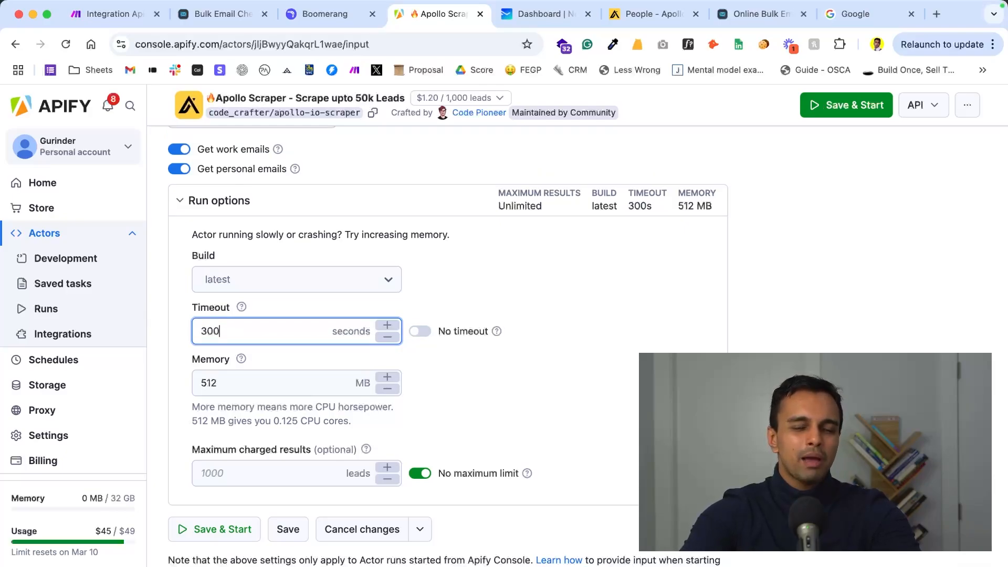
pyautogui.click(421, 332)
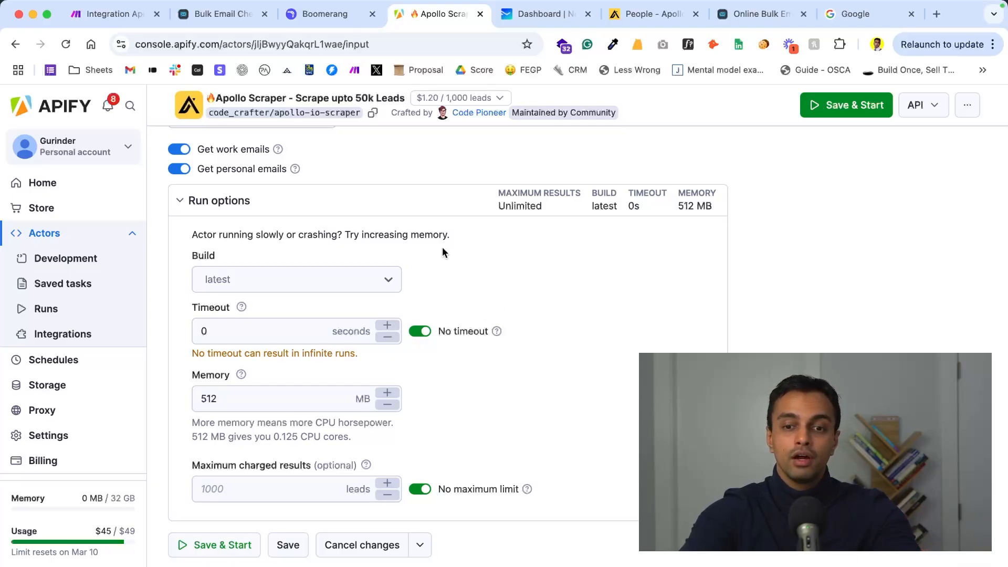
# - Switch to Make, run the scenario once with the saved Run an Actor settings and examine the operation's output
pyautogui.click(110, 15)
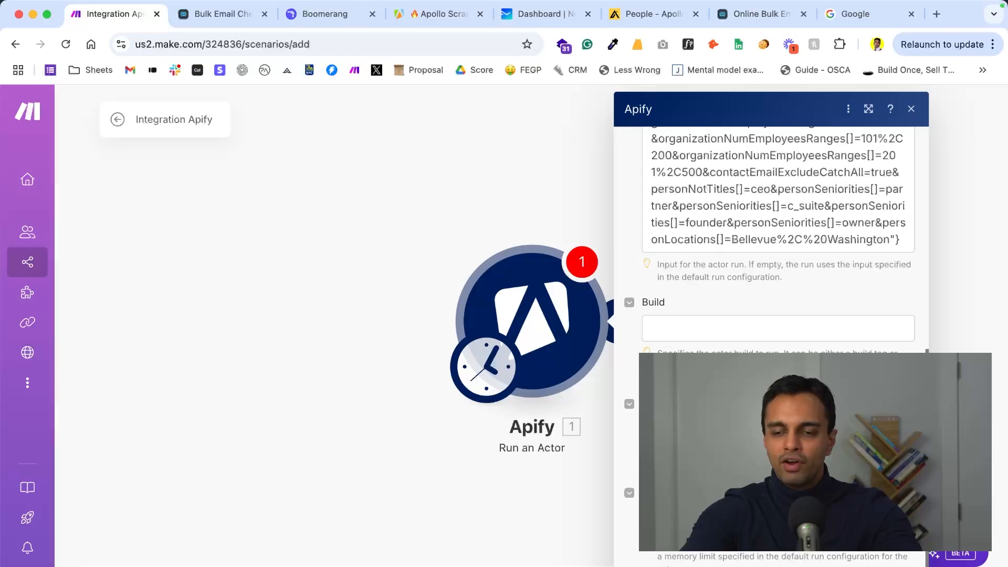
pyautogui.click(904, 563)
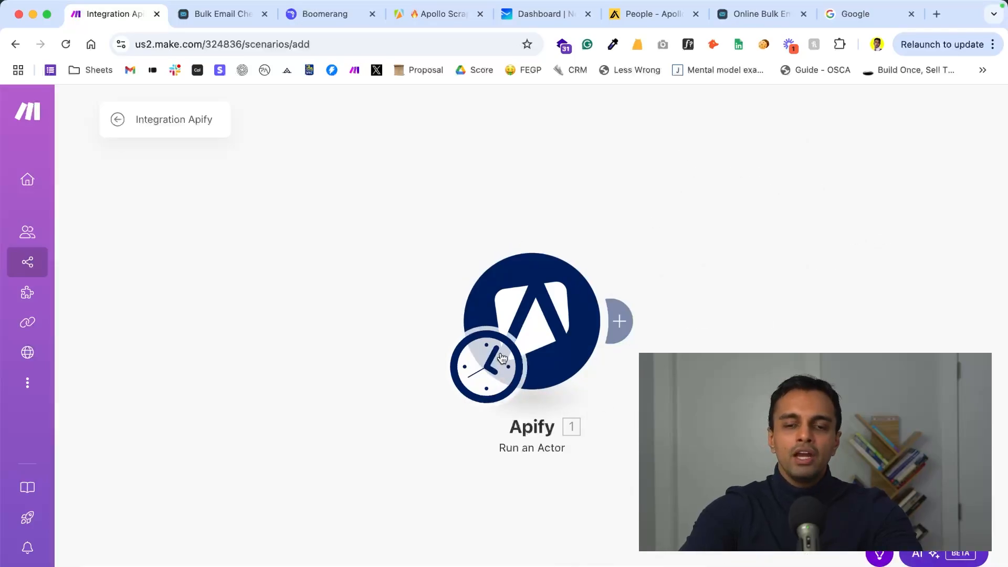
pyautogui.click(489, 328)
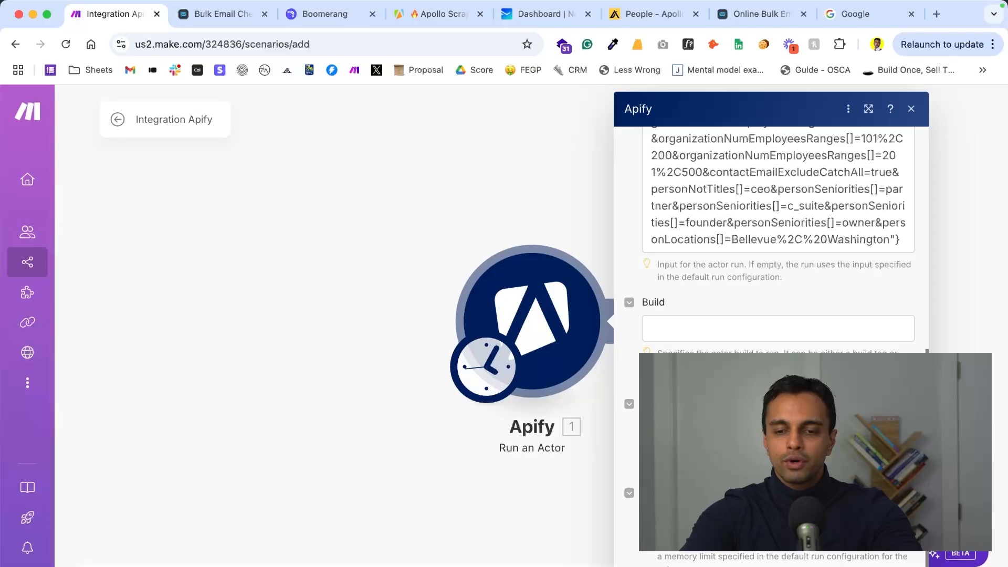
pyautogui.click(899, 564)
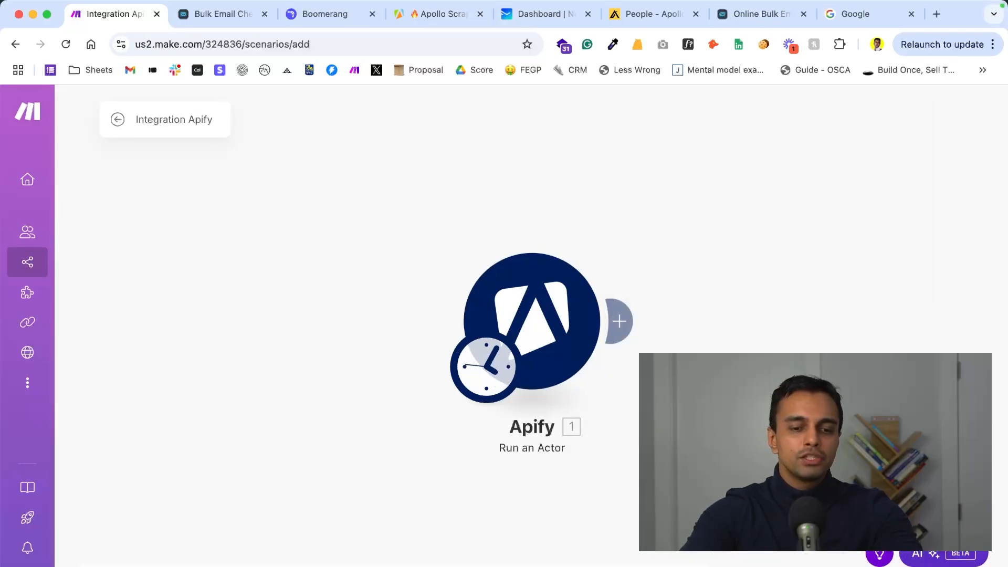
pyautogui.click(145, 565)
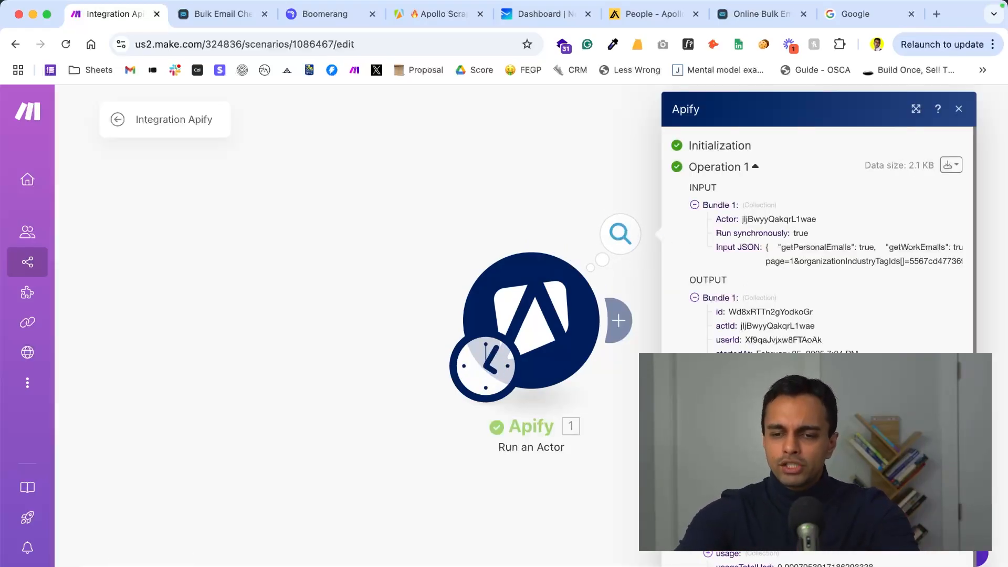
pyautogui.scroll(-1, 817, 315)
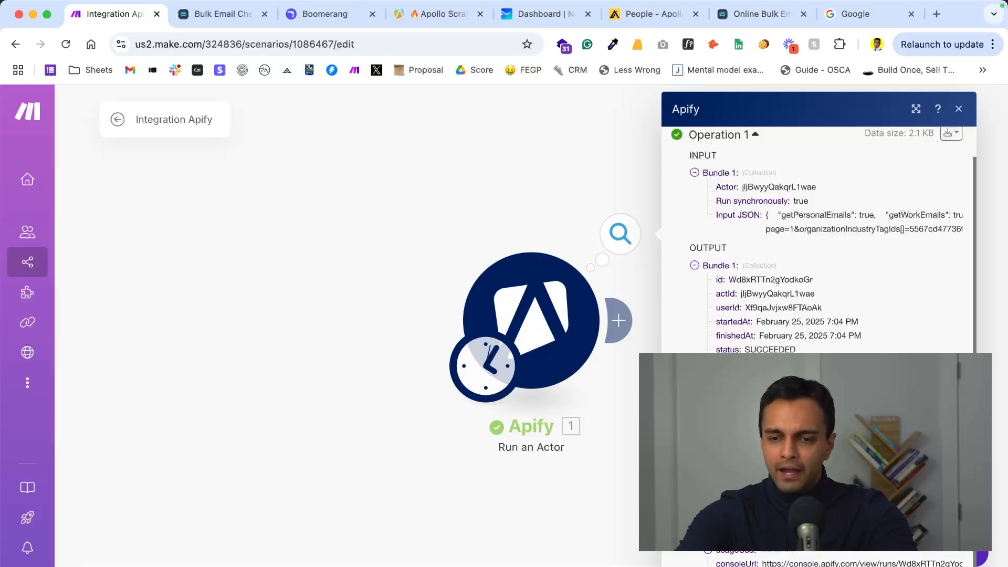
pyautogui.click(593, 489)
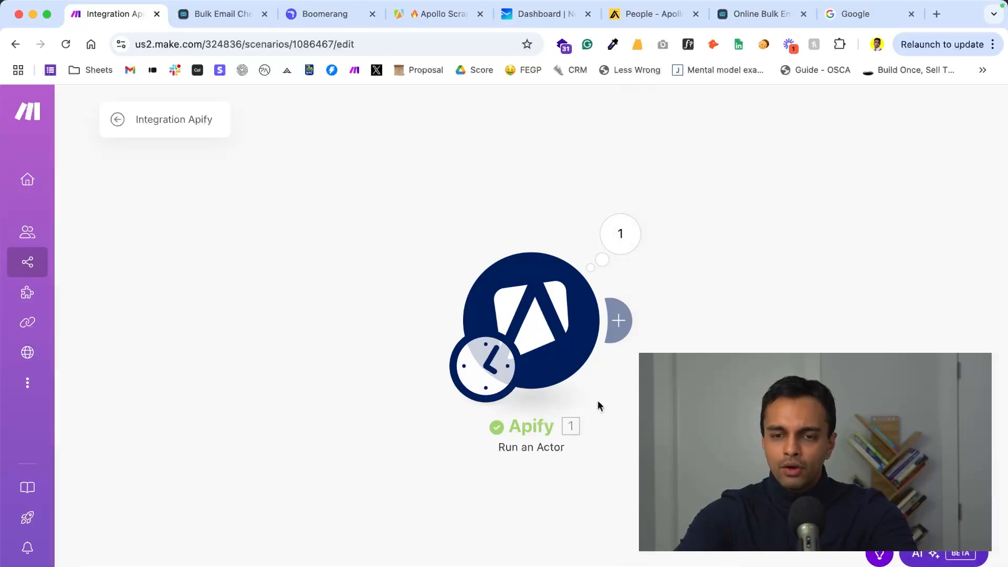
# - Add Apify's Get Dataset Items module after the Run an Actor module
pyautogui.click(619, 321)
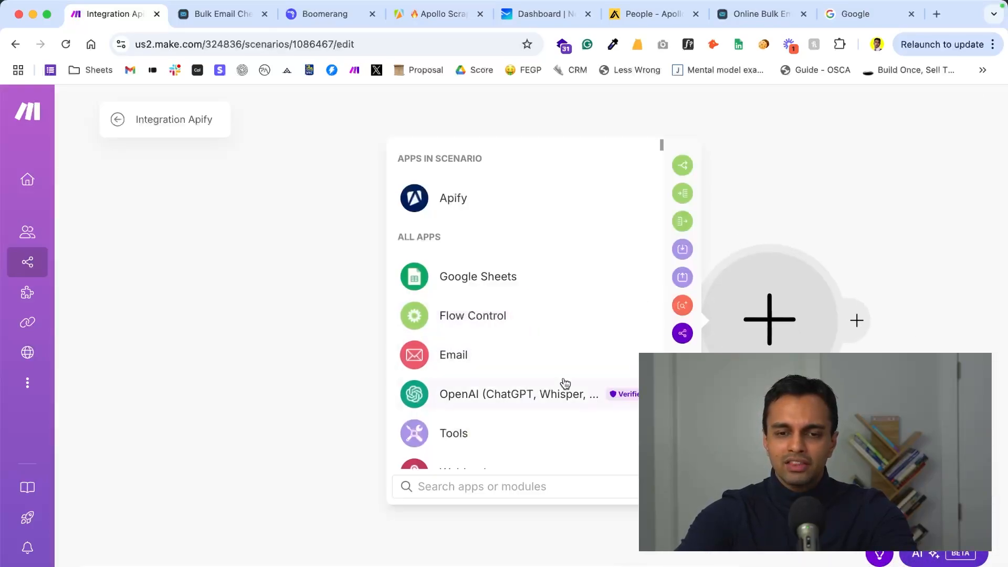
pyautogui.click(453, 198)
pyautogui.write('data')
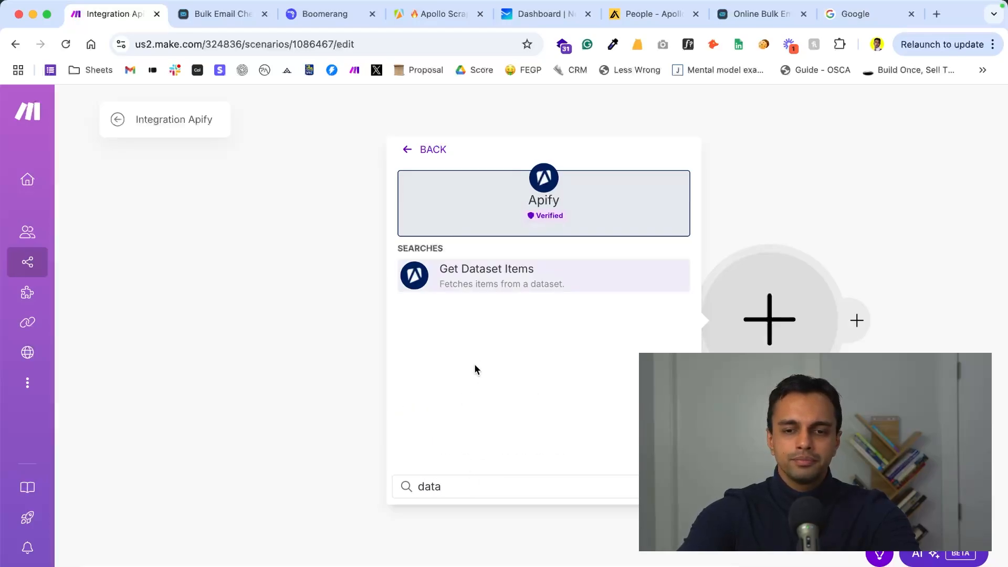
pyautogui.click(507, 272)
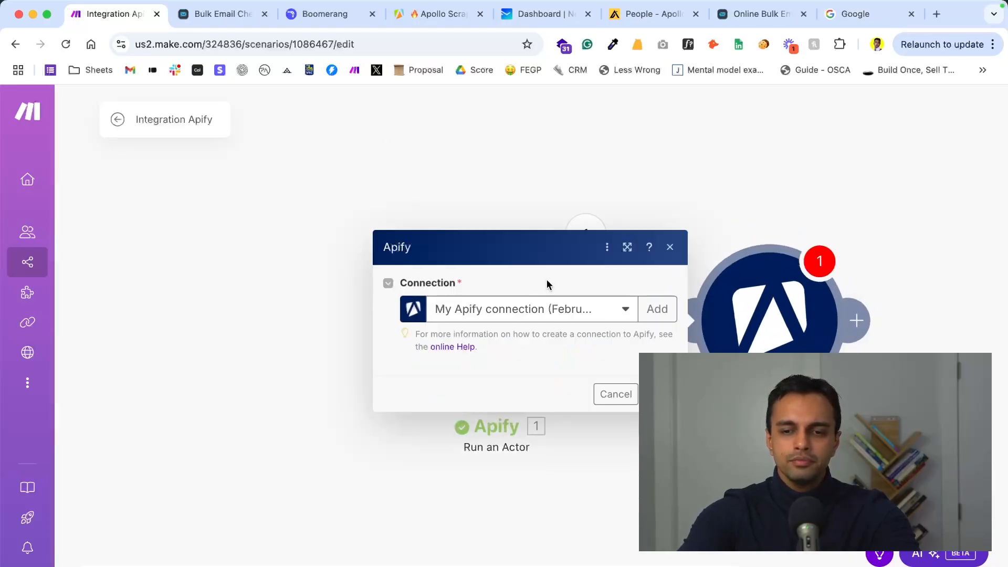
# - Map the Get Dataset Items module's Dataset ID to defaultDatasetId from the Run an Actor output
pyautogui.click(493, 257)
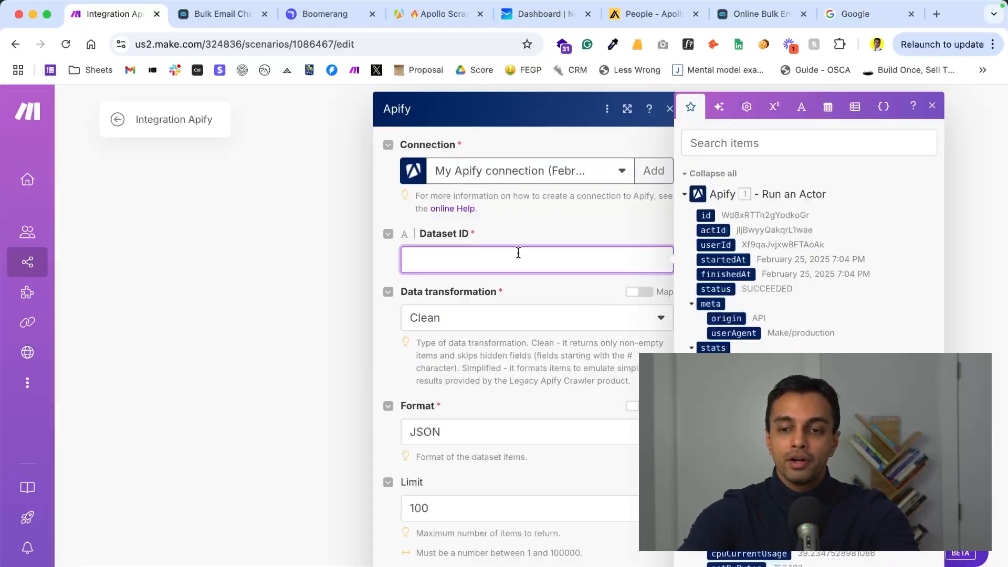
pyautogui.click(686, 138)
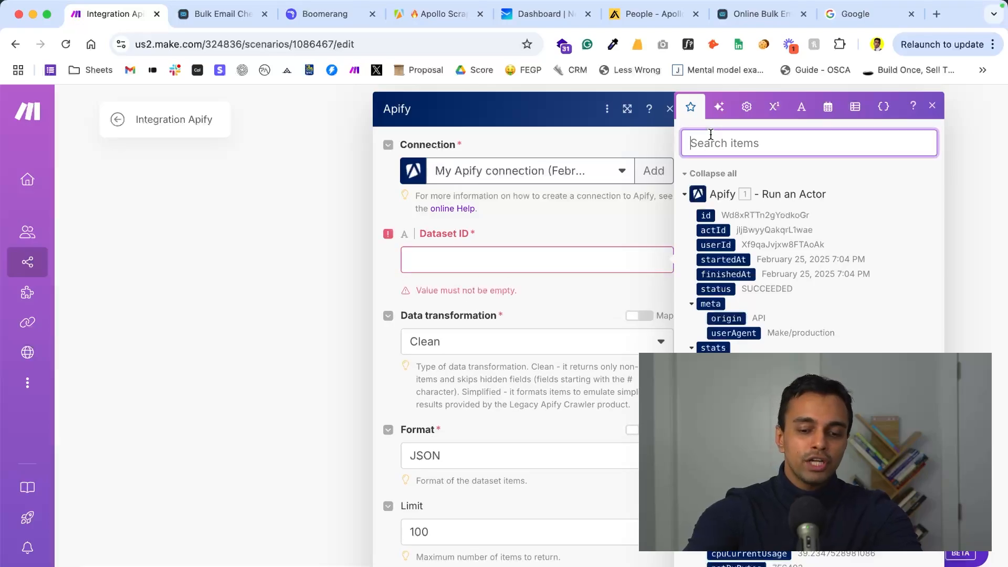
pyautogui.write('data')
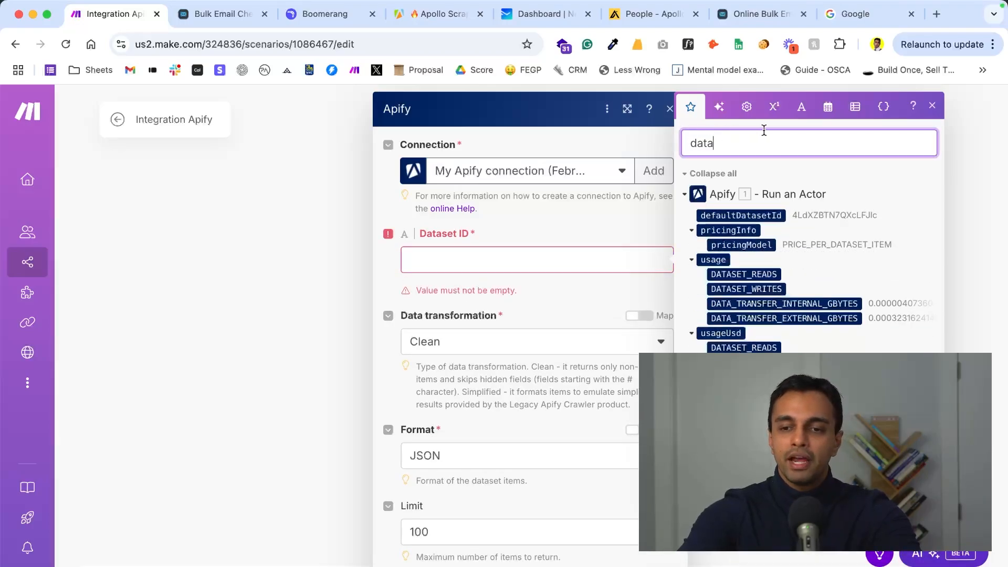
pyautogui.click(738, 218)
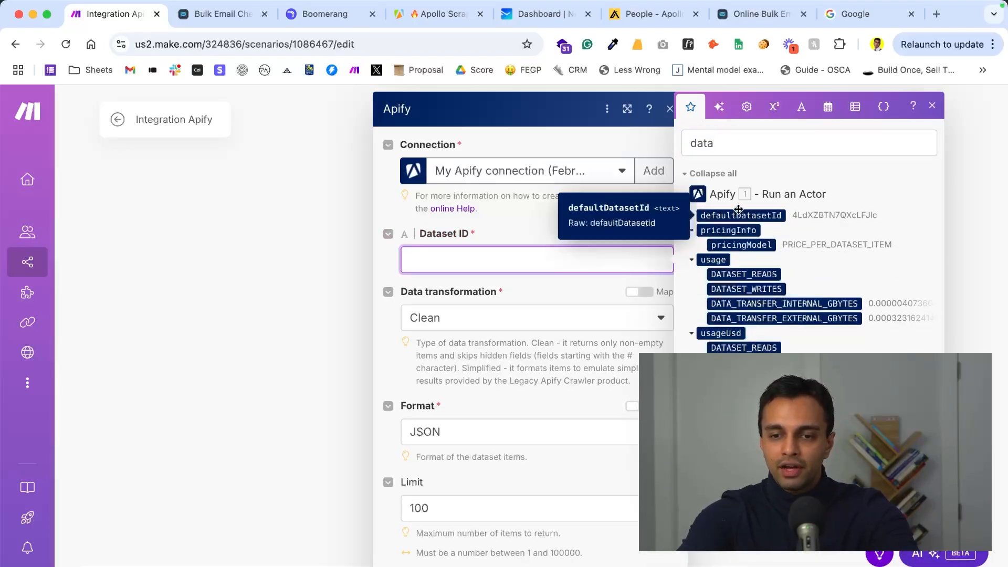
pyautogui.click(741, 214)
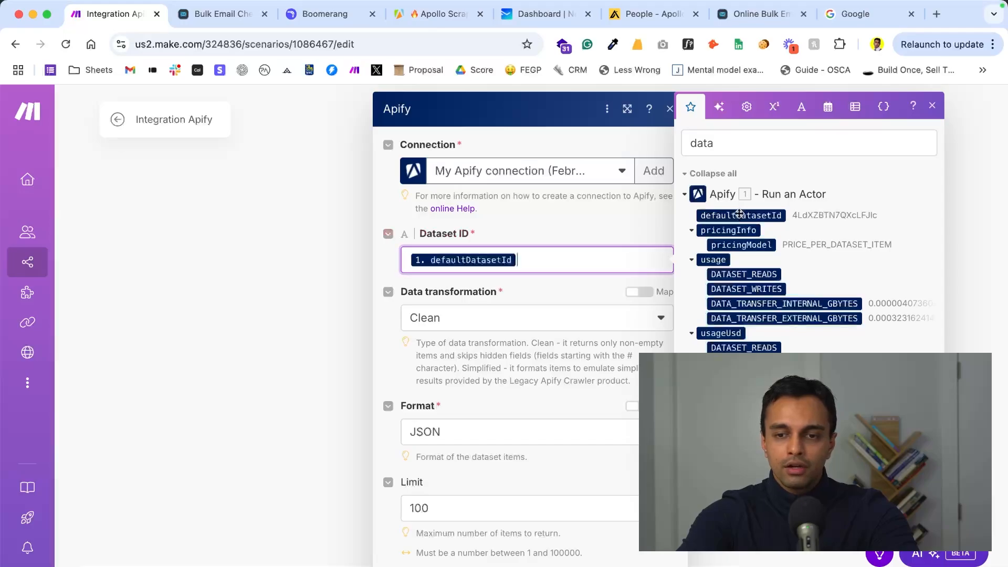
# - Set the dataset item limit to 5, save the module and run the scenario
pyautogui.scroll(-2, 524, 432)
pyautogui.click(480, 449)
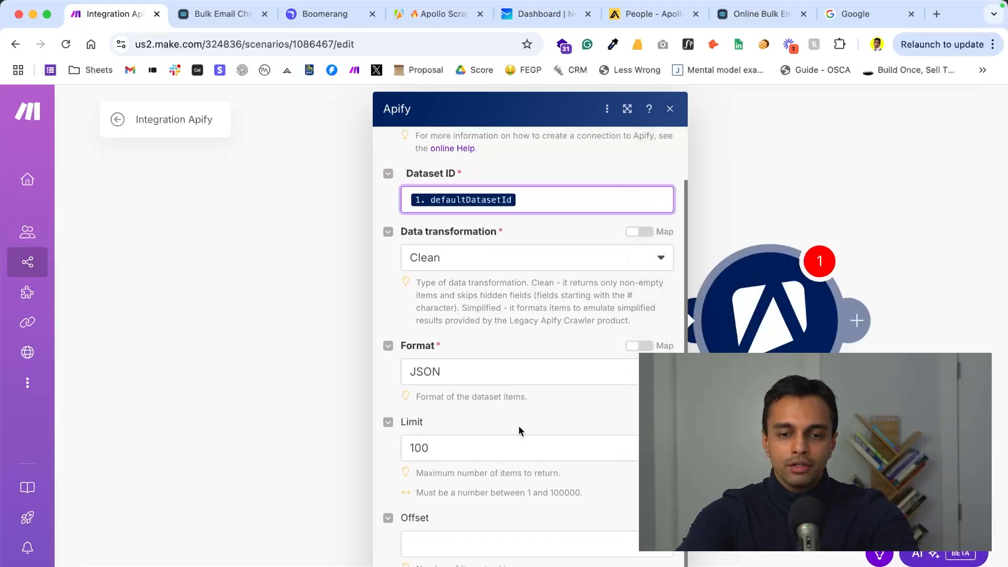
pyautogui.write('5')
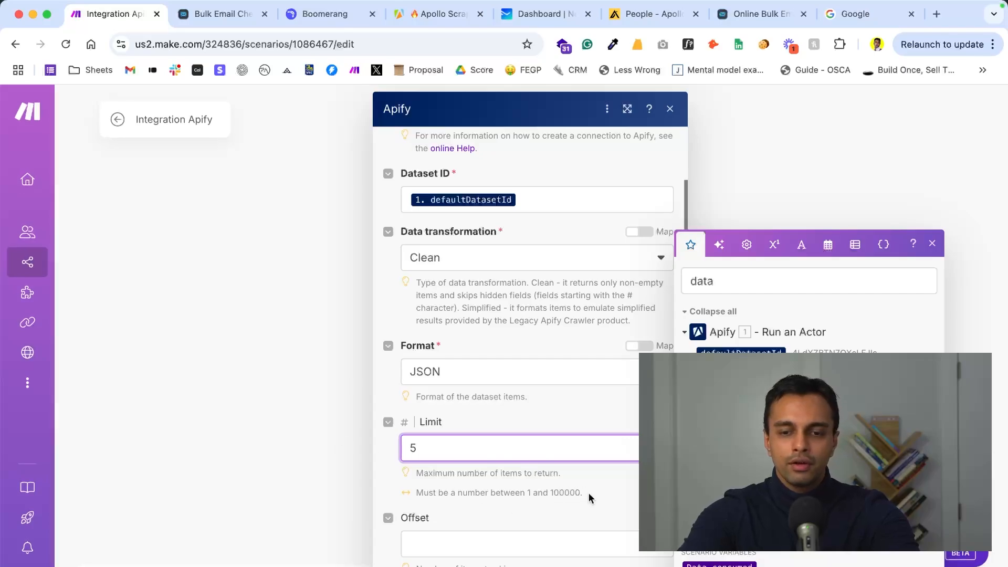
pyautogui.click(609, 497)
pyautogui.click(656, 562)
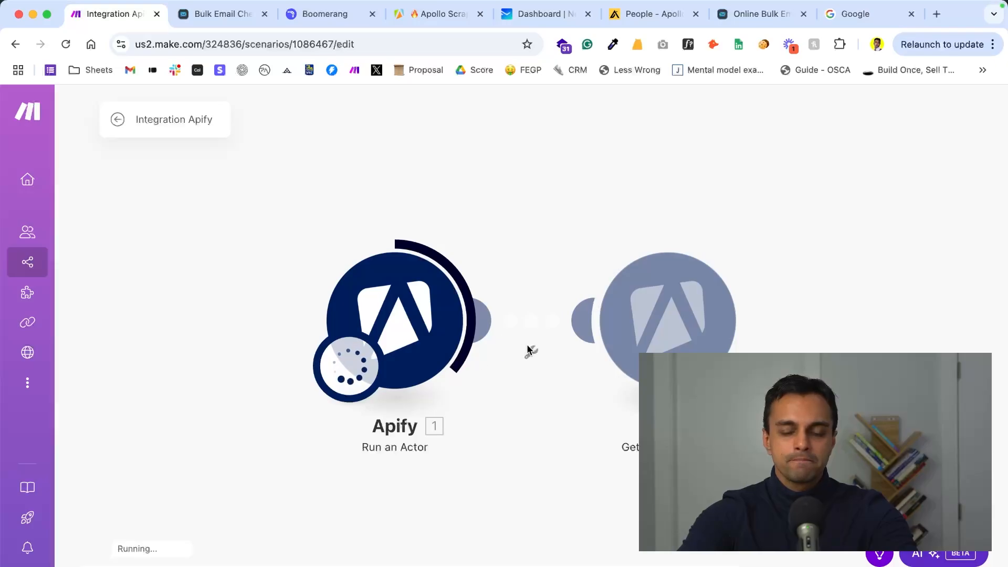
# - Examine the lead records and their contact and organization fields in the Get Dataset Items output
pyautogui.click(757, 246)
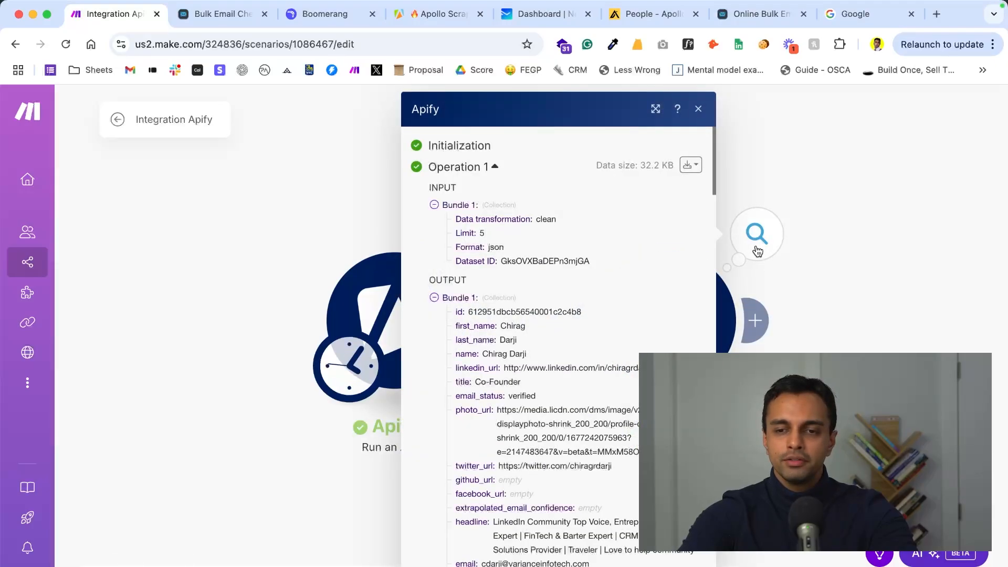
pyautogui.scroll(-2, 520, 352)
pyautogui.scroll(-10, 507, 318)
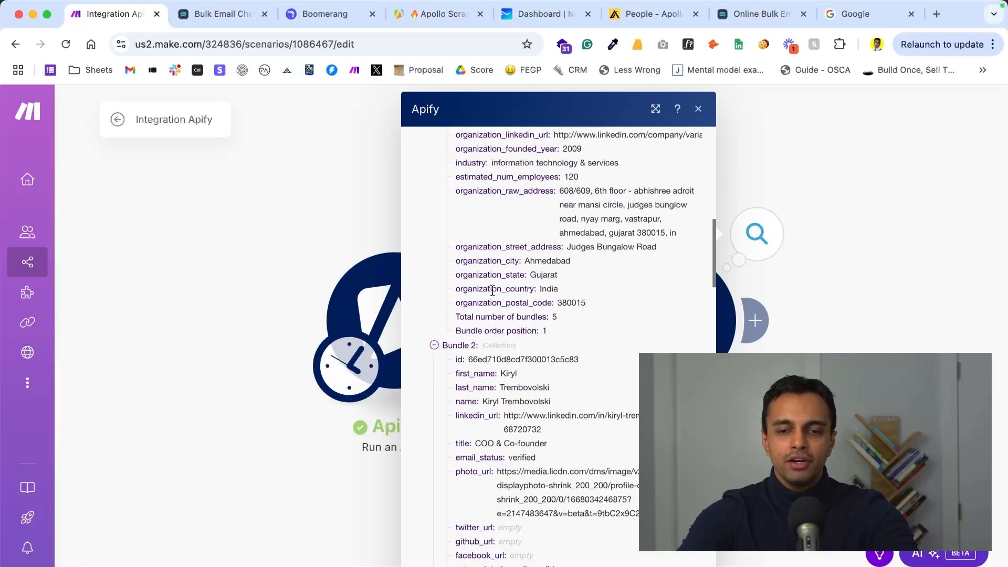
pyautogui.click(271, 276)
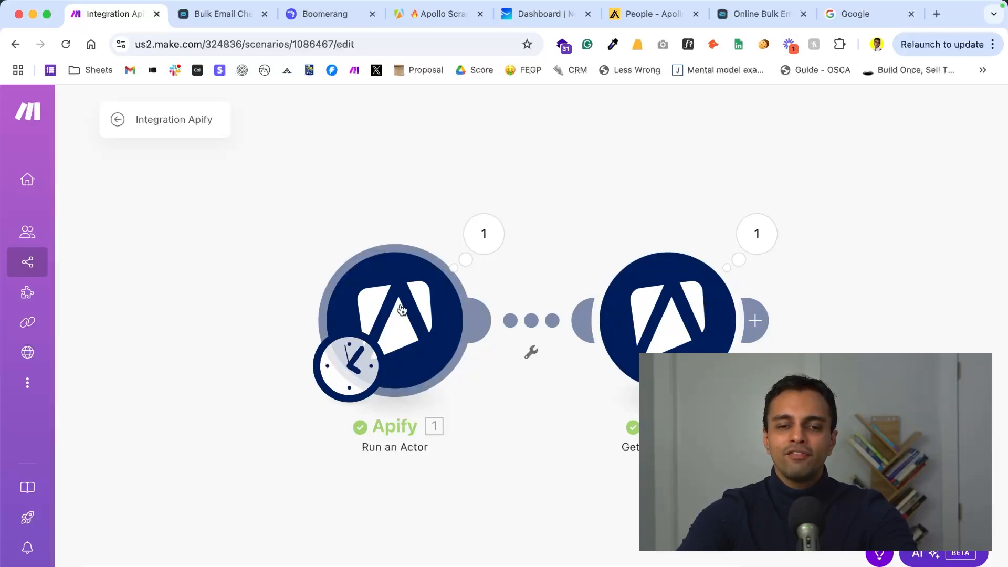
# - Review the Run an Actor module's synchronous run option and the lead fields in the Get Dataset Items output
pyautogui.click(447, 305)
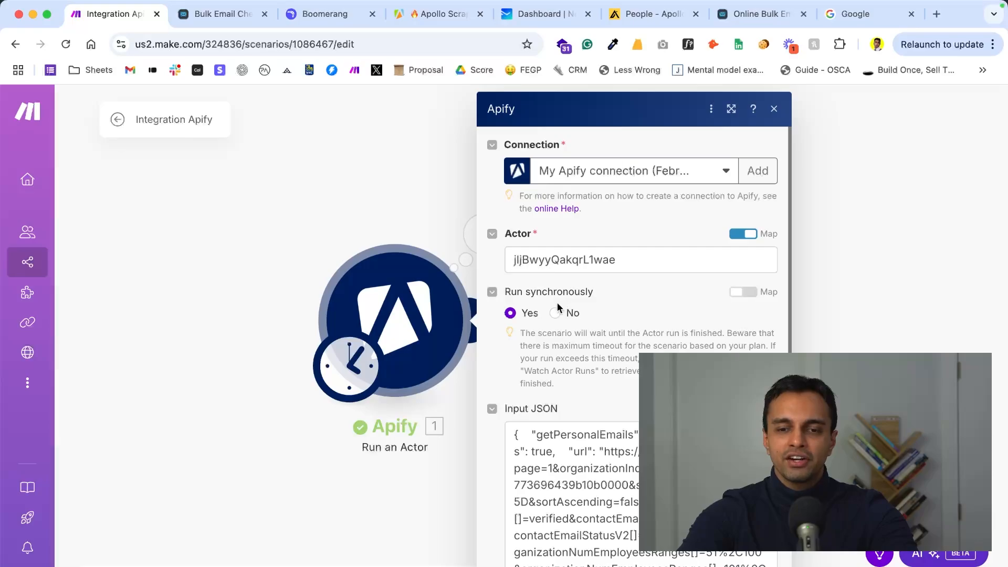
pyautogui.click(555, 313)
pyautogui.click(510, 313)
pyautogui.click(456, 430)
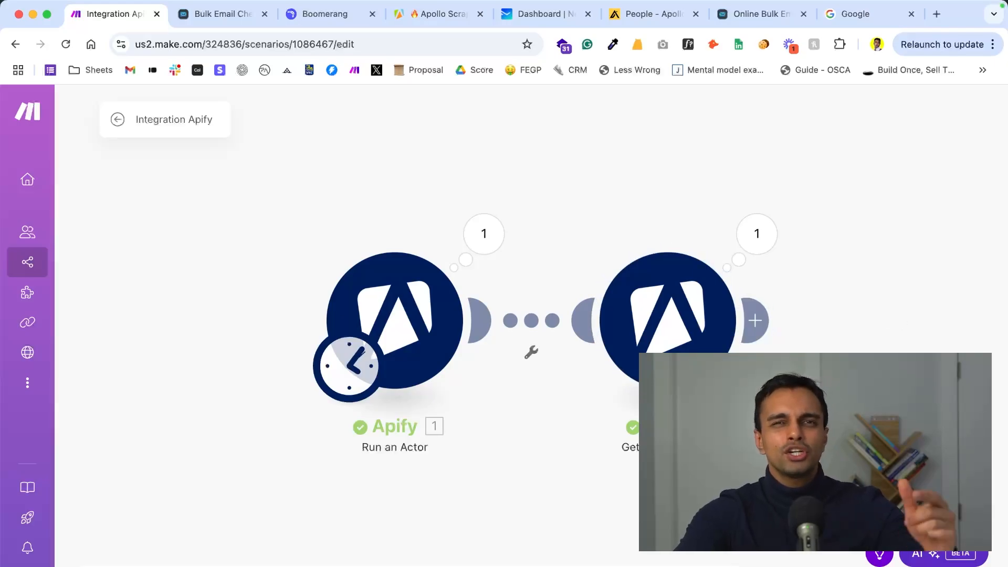
pyautogui.click(758, 235)
pyautogui.scroll(-15, 564, 487)
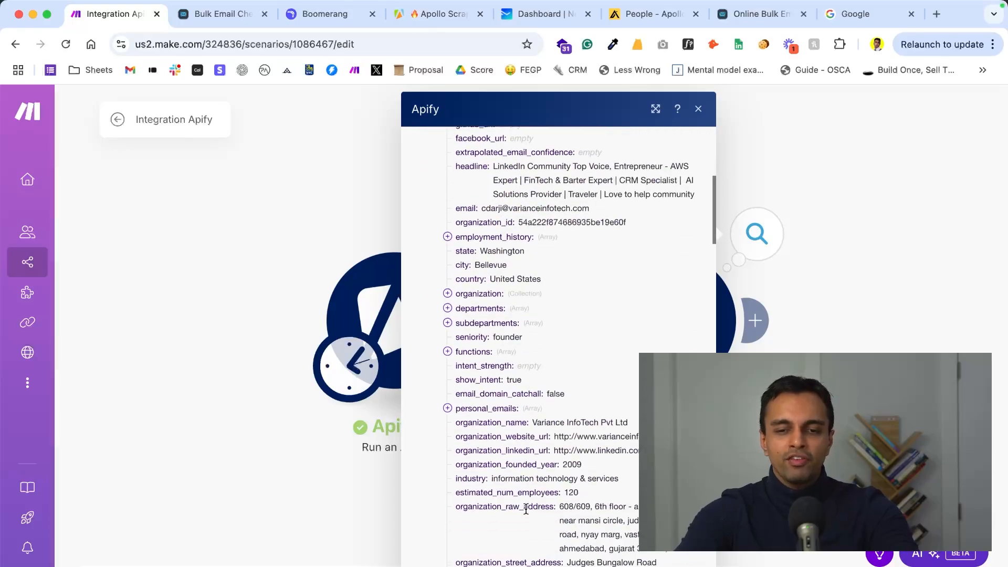
pyautogui.click(761, 481)
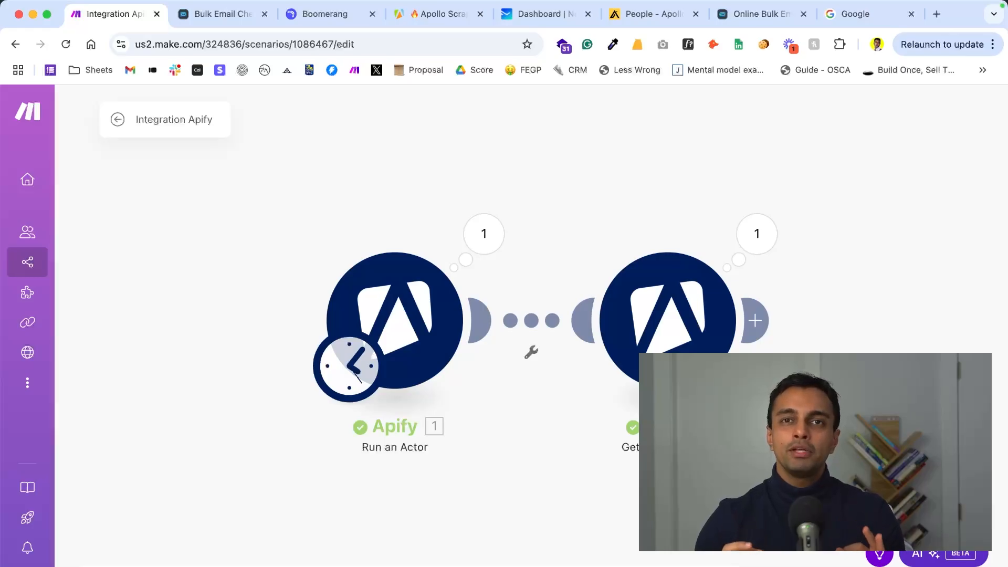
# - Add NeverBounce's Get an Email Verification module after Get Dataset Items and map its Email to the dataset's email field
pyautogui.click(761, 332)
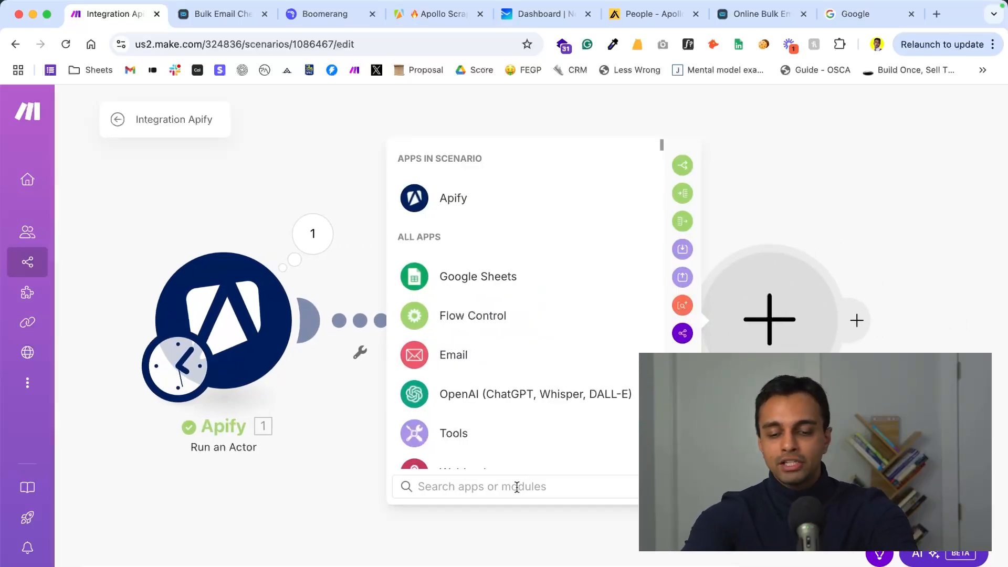
pyautogui.write('never')
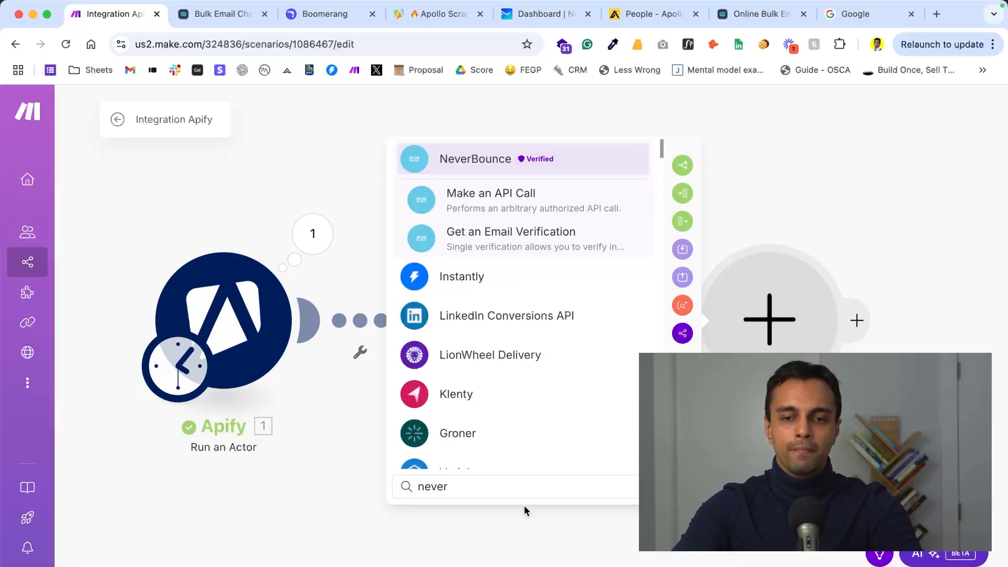
pyautogui.click(473, 239)
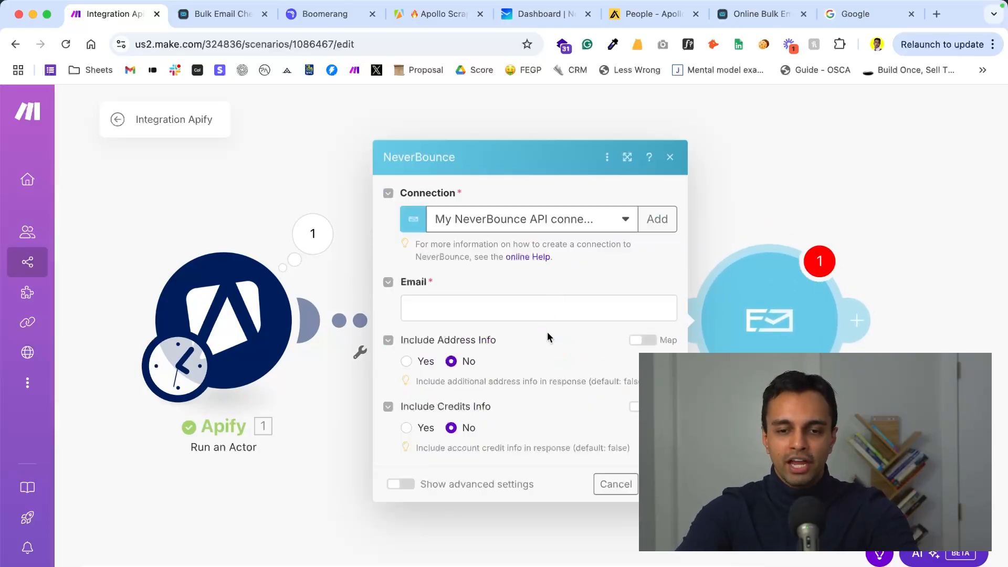
pyautogui.click(480, 308)
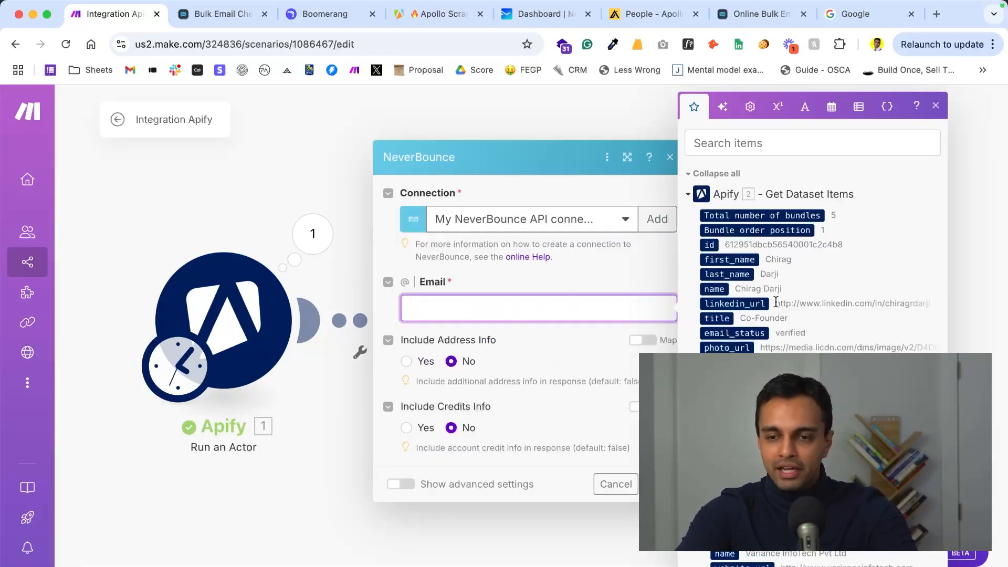
pyautogui.scroll(-1, 715, 420)
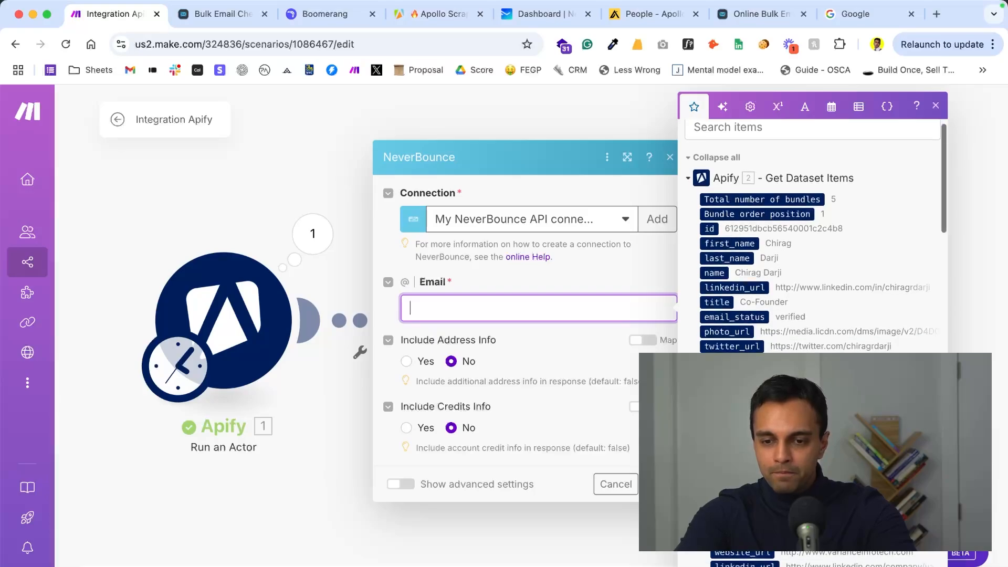
pyautogui.click(715, 420)
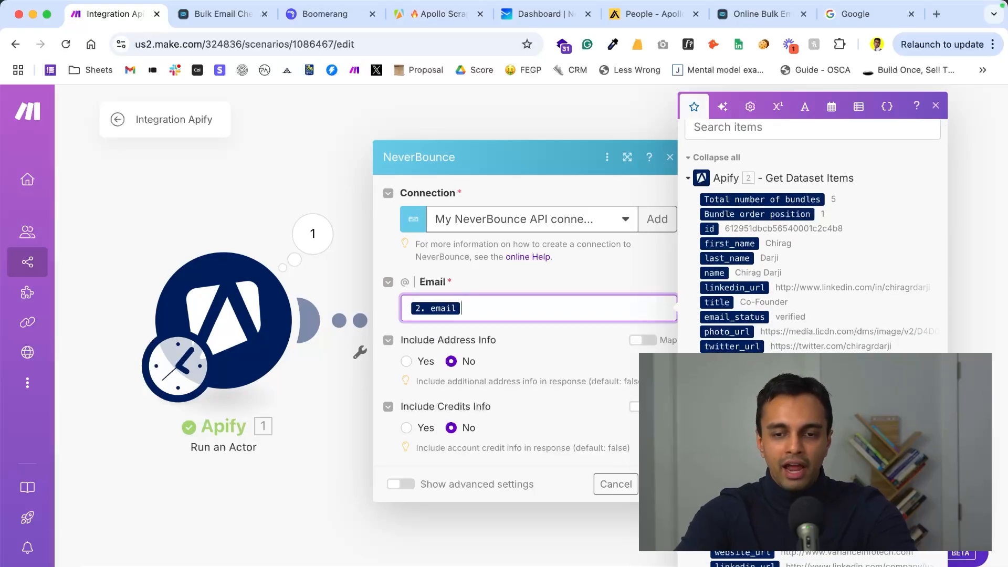
# - Open the form for a new NeverBounce connection, and switch to NeverBounce's Integrate page to get an API key
pyautogui.click(636, 235)
pyautogui.click(644, 231)
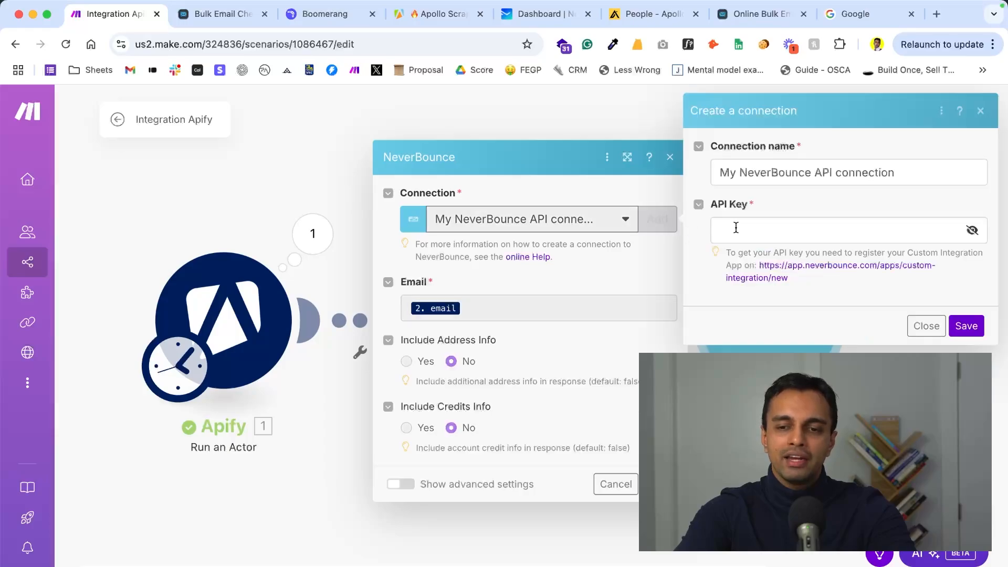
pyautogui.click(566, 18)
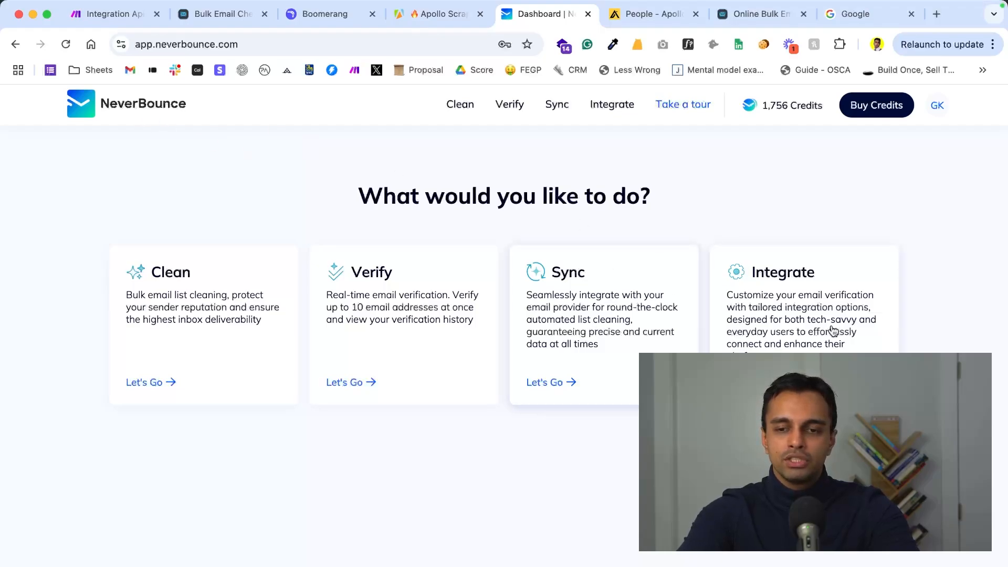
pyautogui.click(865, 332)
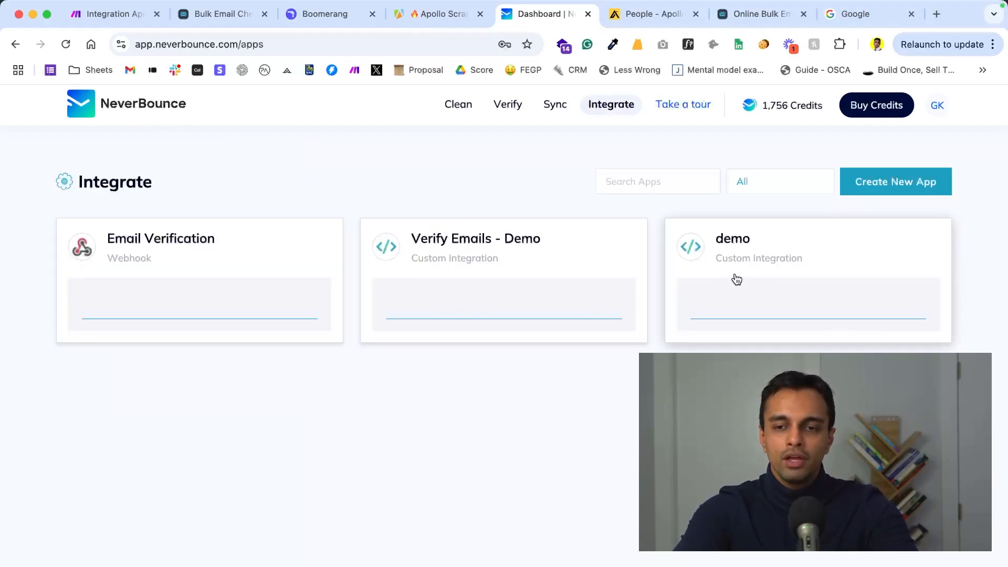
# - Create a new Custom Integration app named "Make.com Demo" in NeverBounce
pyautogui.click(881, 171)
pyautogui.click(398, 279)
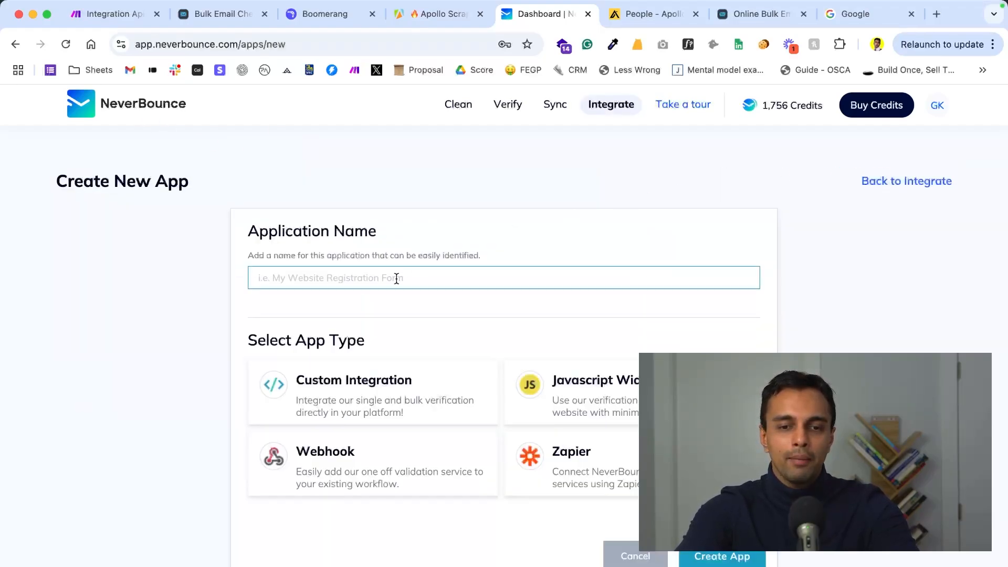
pyautogui.write('Mak')
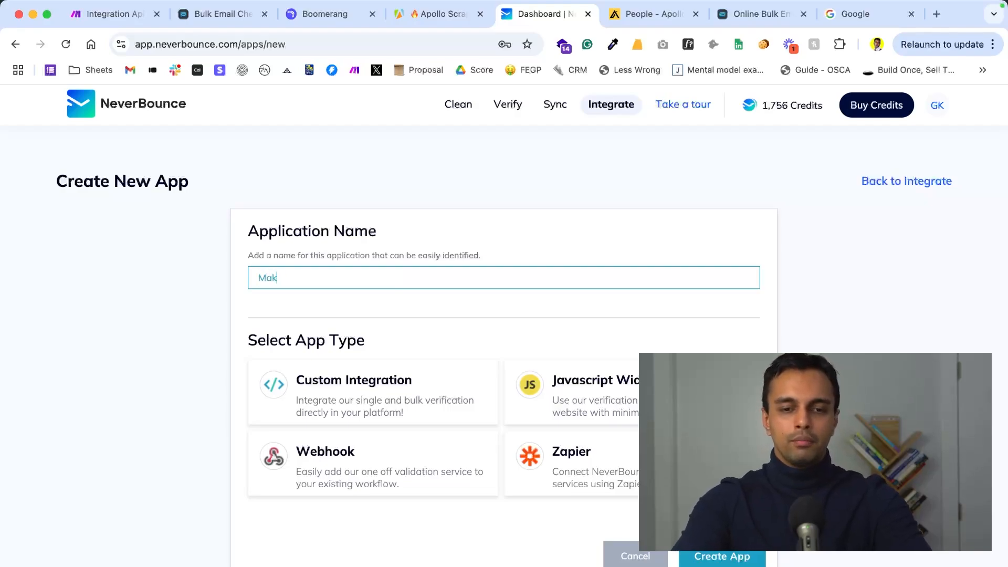
pyautogui.write('e.com Demo')
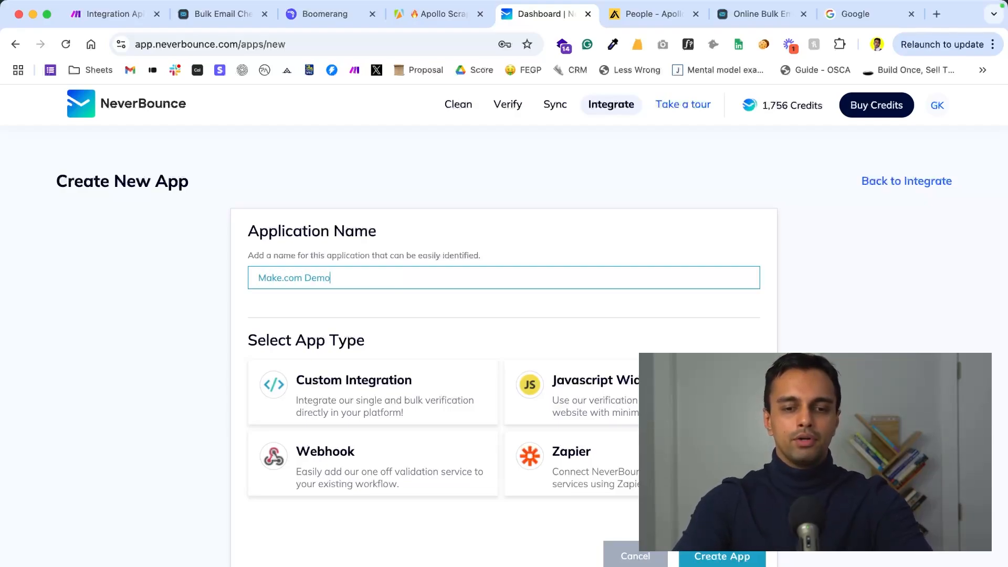
pyautogui.click(718, 556)
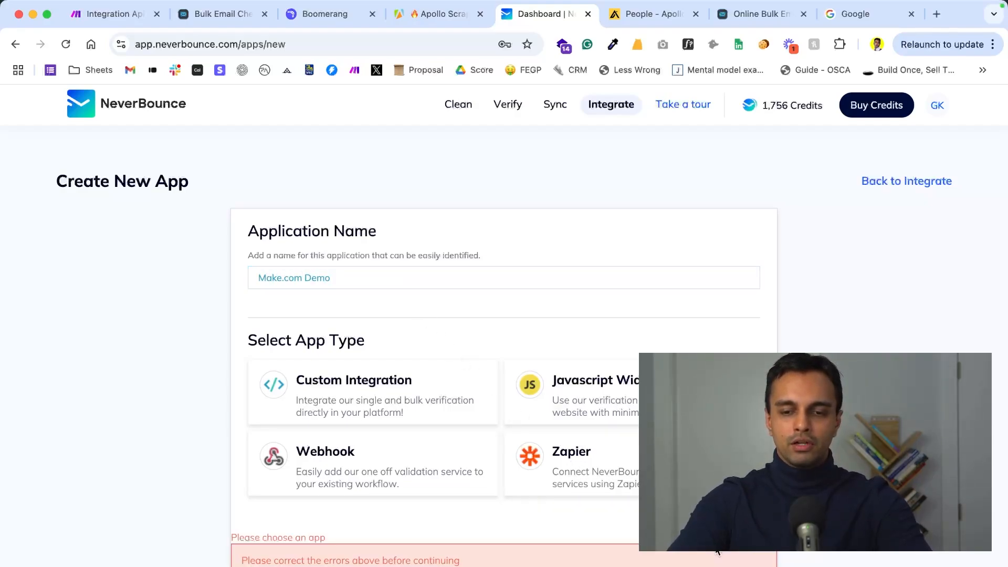
pyautogui.click(351, 386)
pyautogui.scroll(-5, 668, 561)
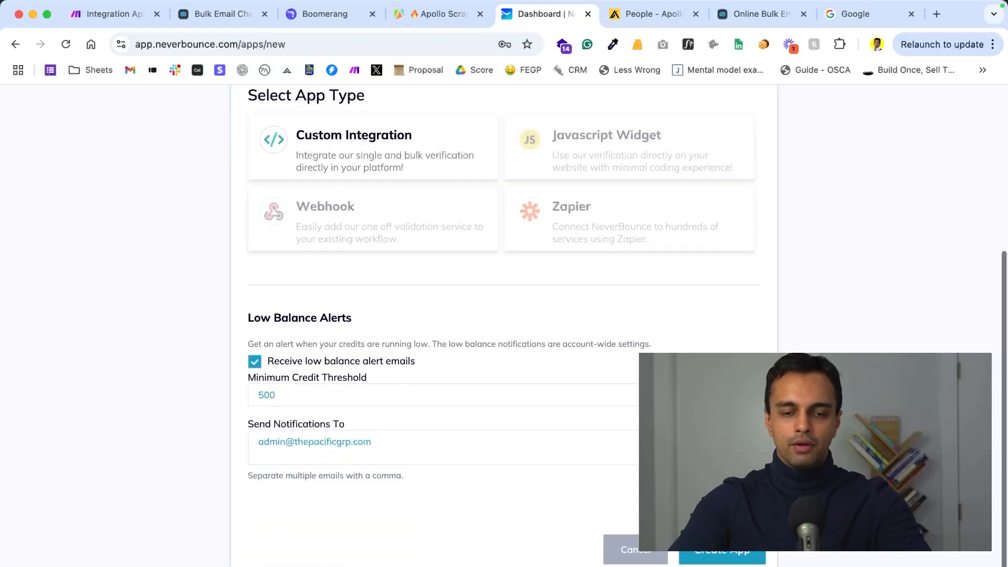
pyautogui.click(712, 560)
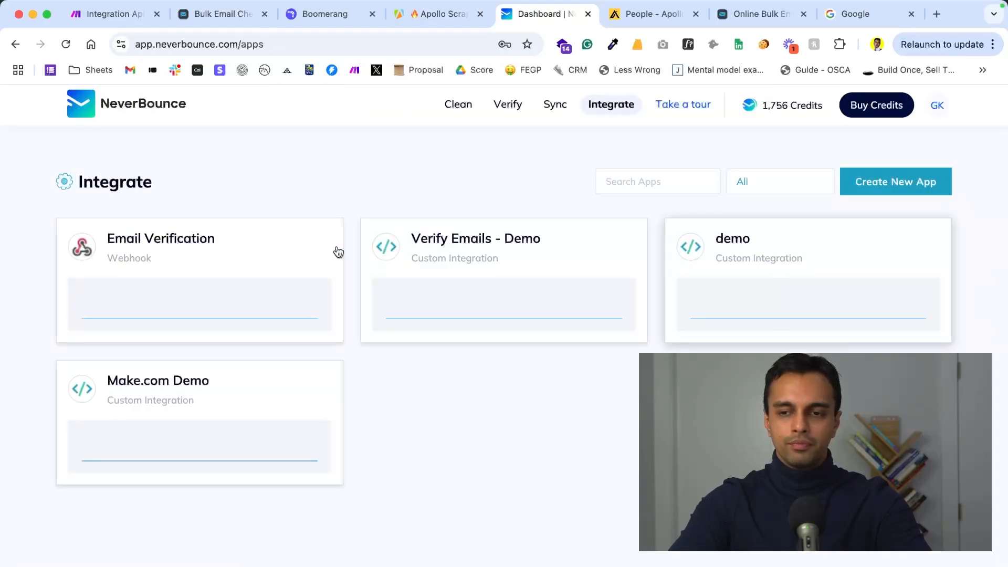
# - Open the Make.com Demo app's overview and copy its API key
pyautogui.click(195, 388)
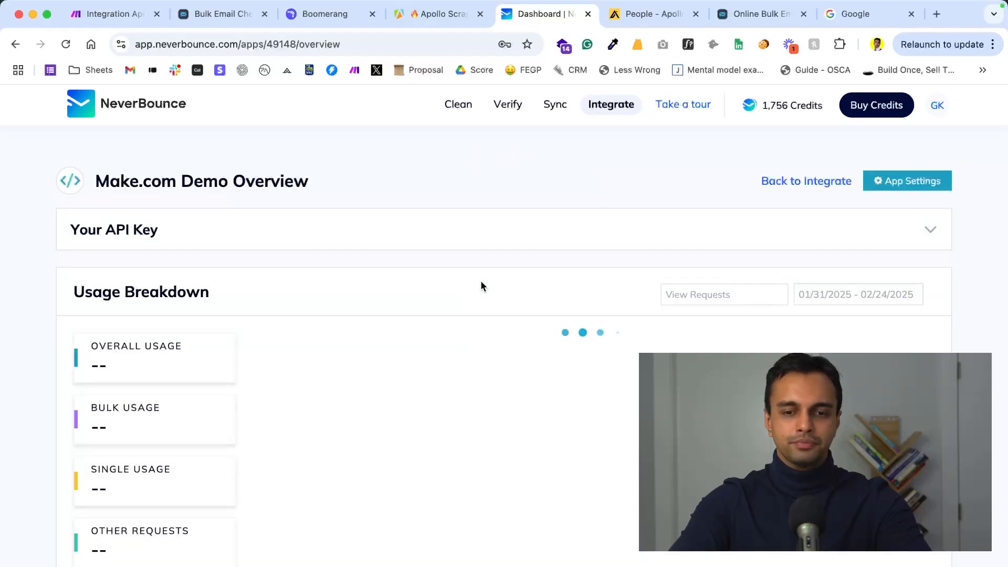
pyautogui.click(125, 237)
pyautogui.click(542, 282)
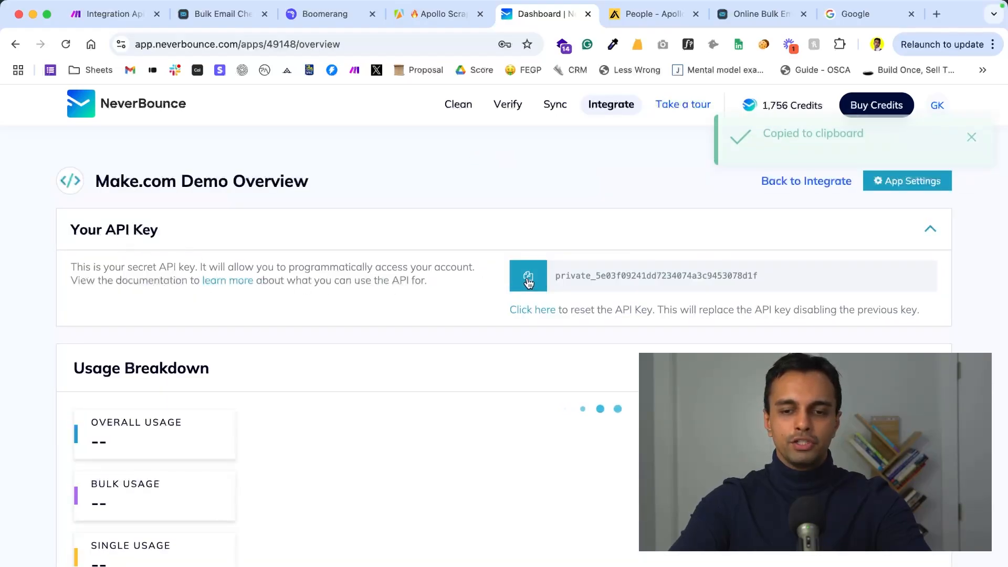
# - Return to Make, close the new connection form without saving it, and save the NeverBounce module with its existing connection
pyautogui.click(118, 14)
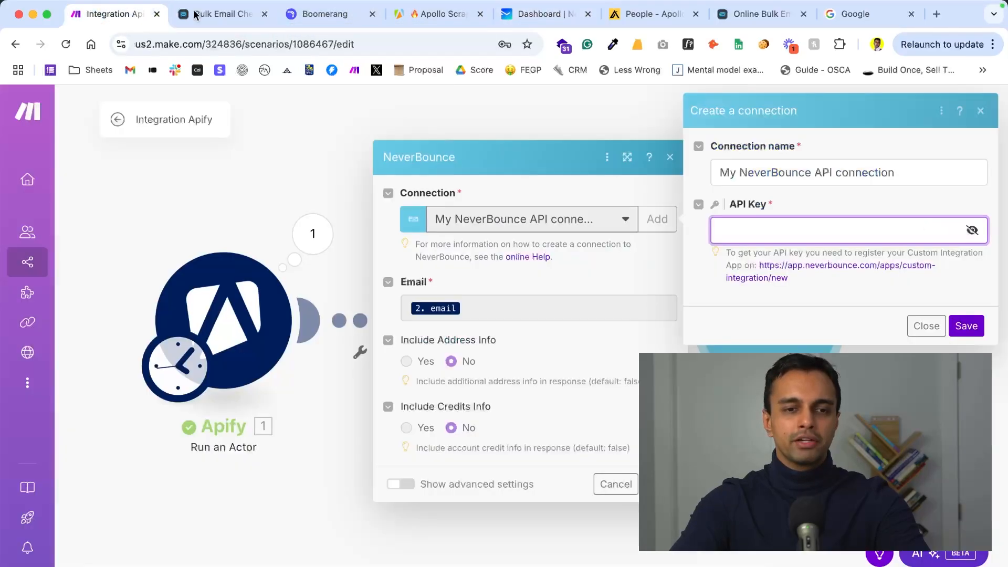
pyautogui.click(927, 326)
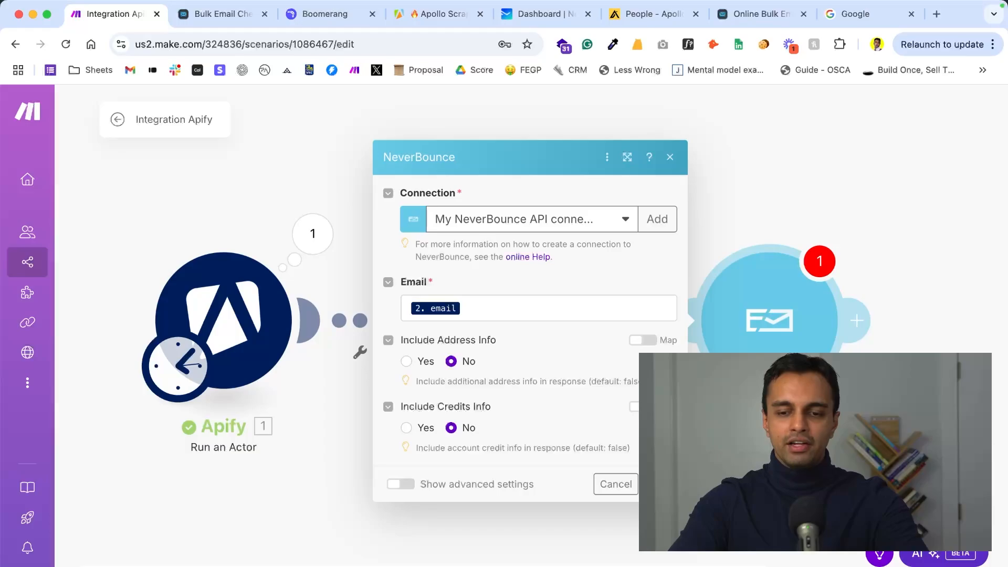
pyautogui.click(661, 484)
# - Add Google Sheets' Add a Row module after the NeverBounce module
pyautogui.moveTo(885, 319); pyautogui.dragTo(685, 318)
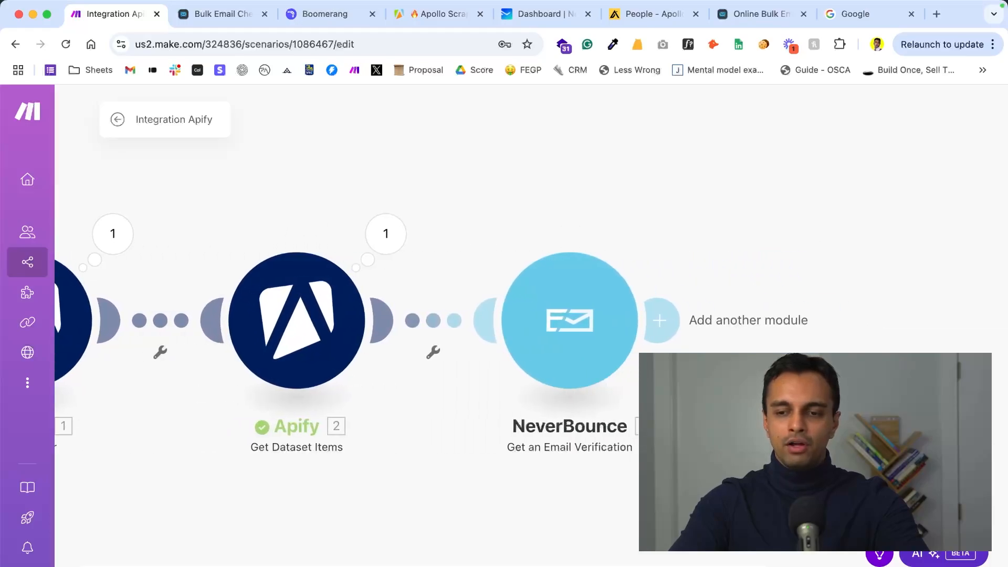
pyautogui.click(684, 319)
pyautogui.click(504, 329)
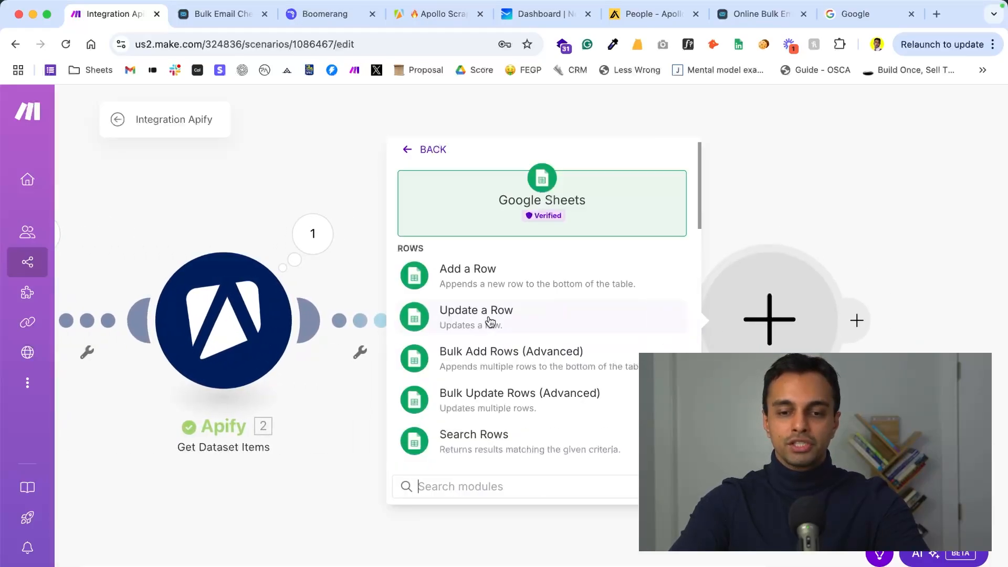
pyautogui.click(485, 278)
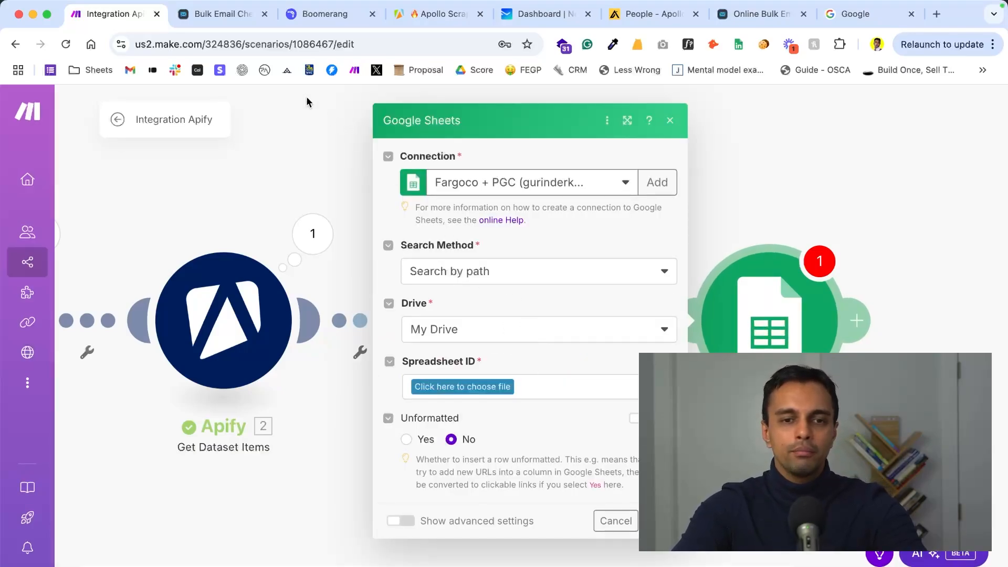
# - Switch to Google Sheets from the Google page and create a blank spreadsheet
pyautogui.click(858, 13)
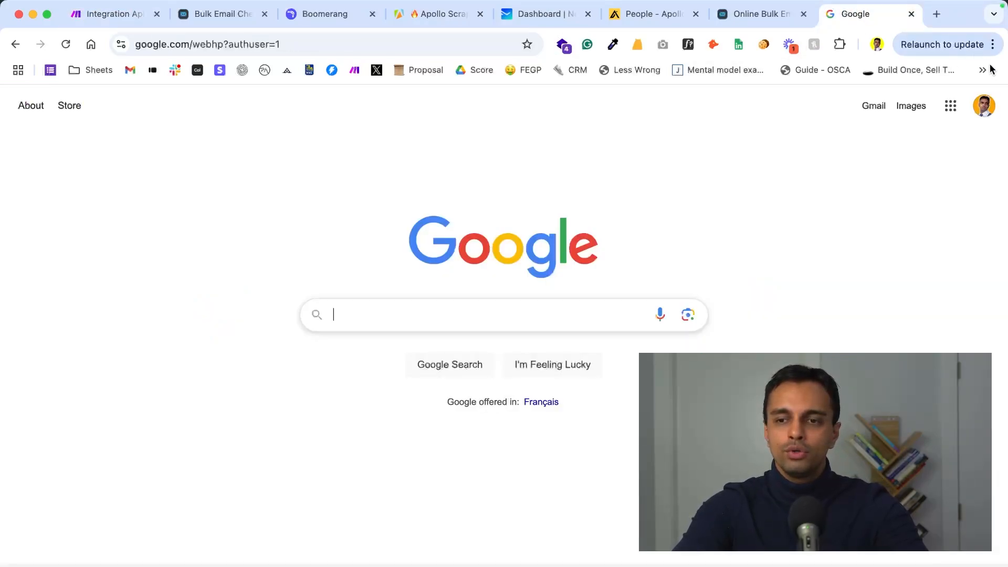
pyautogui.click(951, 106)
pyautogui.click(948, 251)
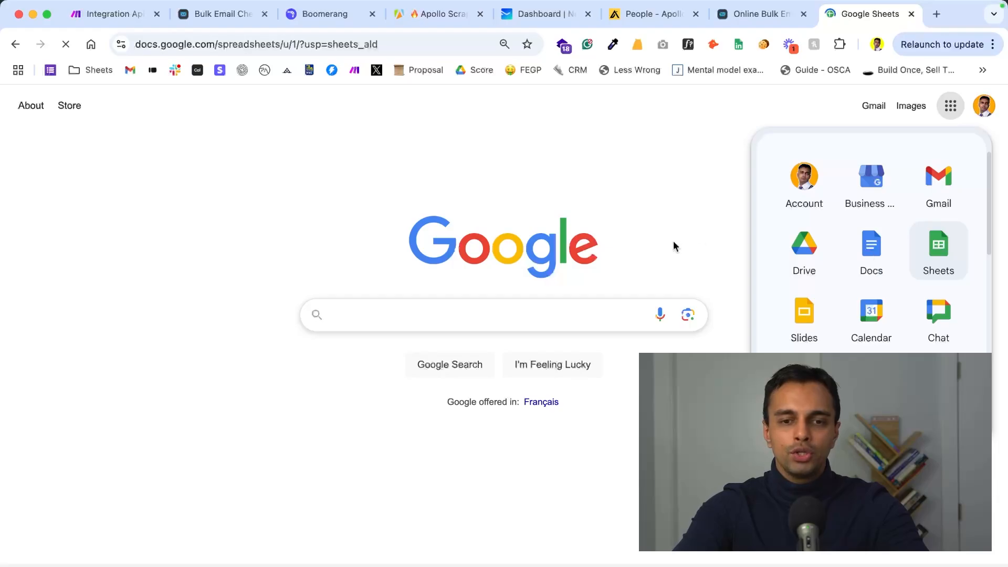
pyautogui.click(210, 212)
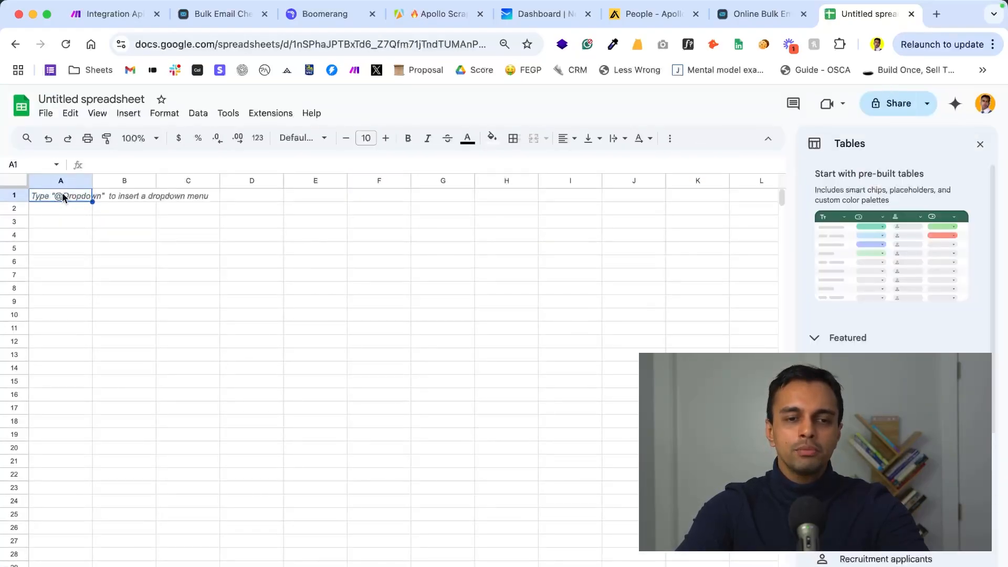
# - Rename the spreadsheet as "V21 - Apollo Lead List Example"
pyautogui.click(65, 99)
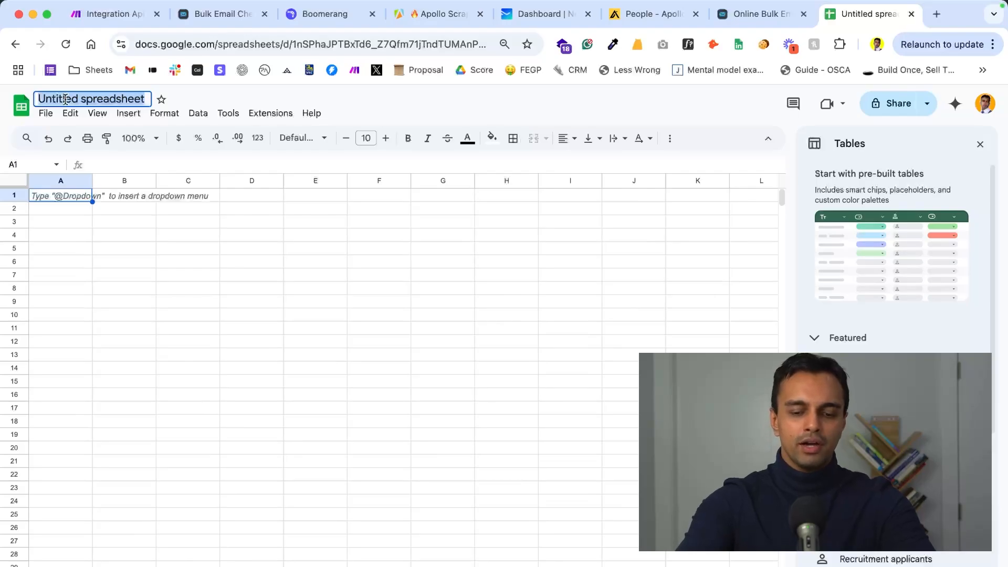
pyautogui.write('V')
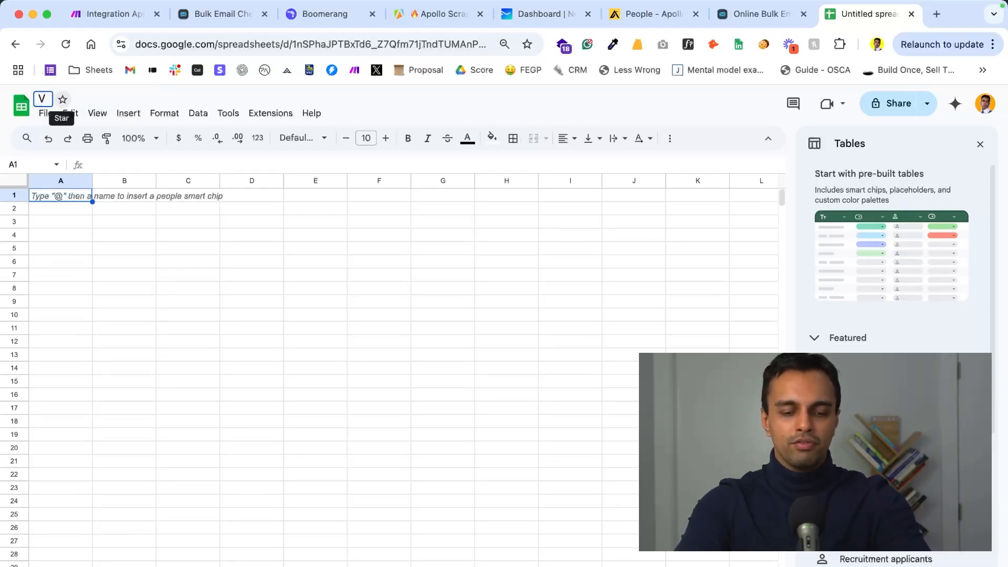
pyautogui.write('21')
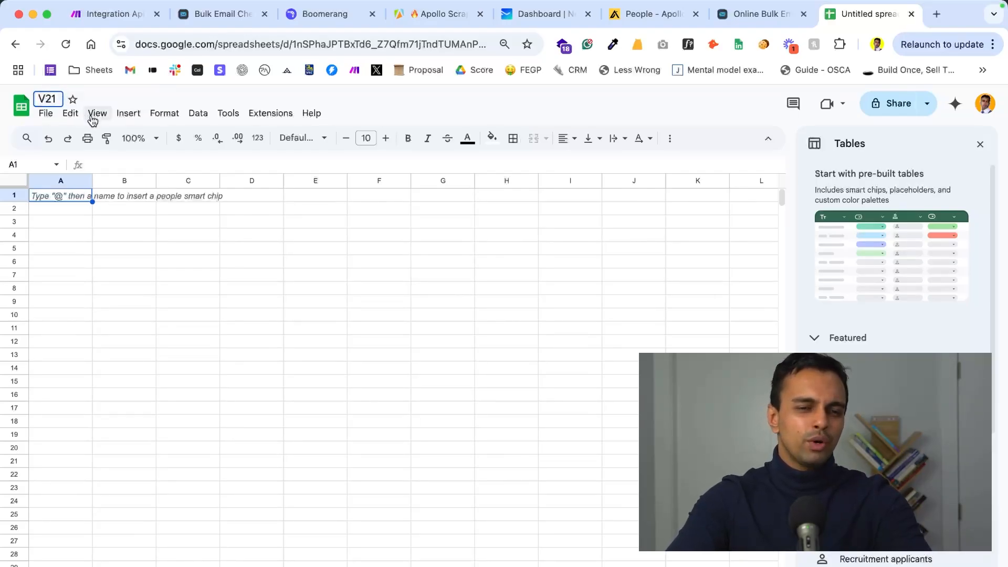
pyautogui.write(' - Apollo Lead List Example')
pyautogui.click(50, 245)
# - Enter the column headers First Name in A1 and Last Name in B1
pyautogui.click(49, 197)
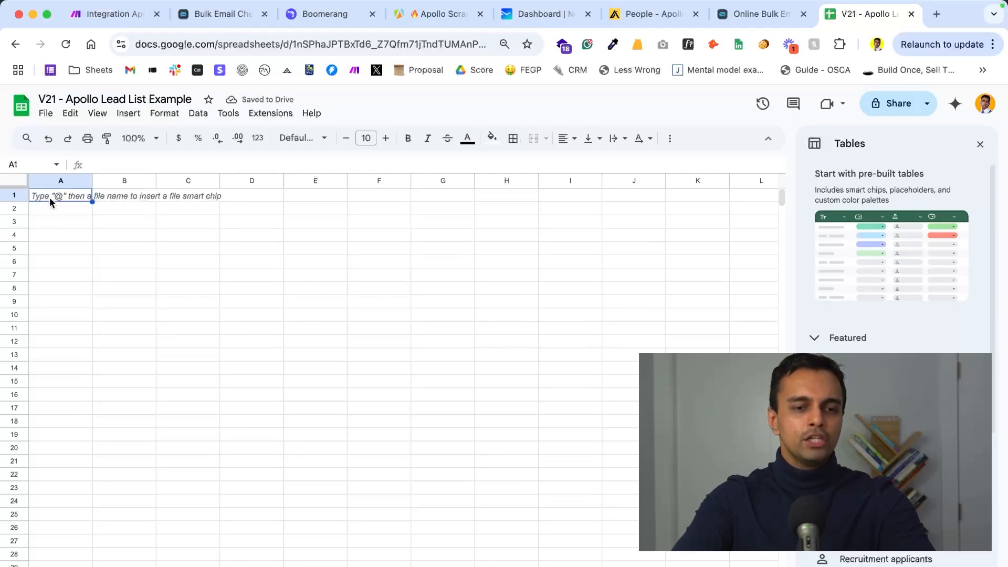
pyautogui.write('First Name')
pyautogui.press('Return')
pyautogui.press('Up')
pyautogui.press('Right')
pyautogui.write('L')
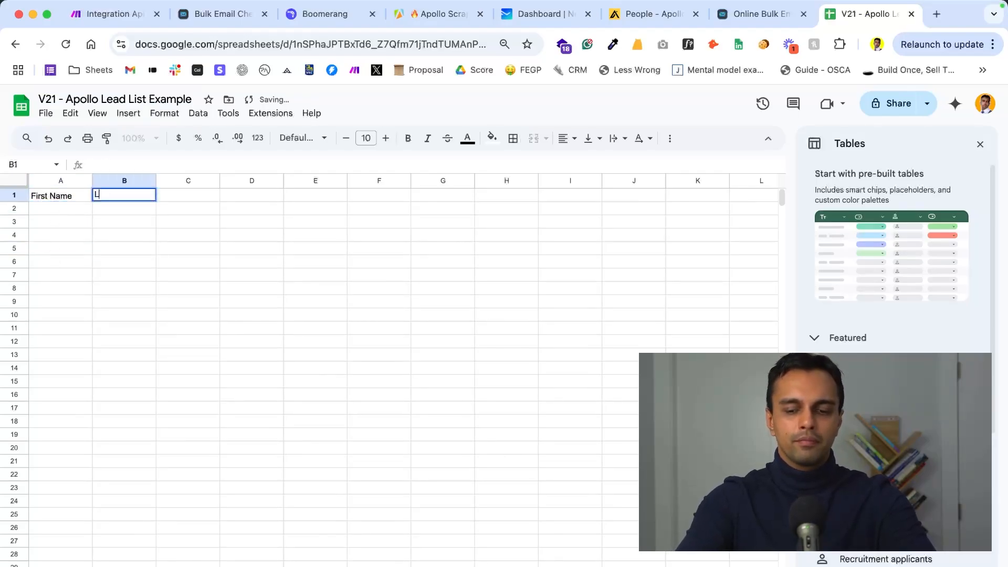
pyautogui.write('ast Name')
pyautogui.press('Tab')
# - Enter the column headers Email, Company Name and LinkedIn URL in C1 through E1
pyautogui.write('Ema')
pyautogui.press('Tab')
pyautogui.write('C')
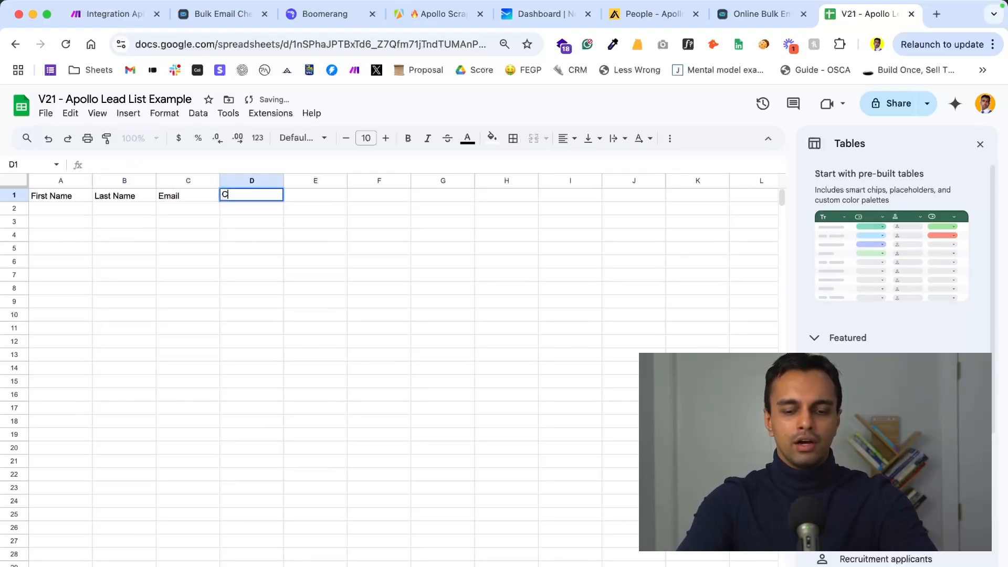
pyautogui.write('ompany Name')
pyautogui.press('Tab')
pyautogui.write('L')
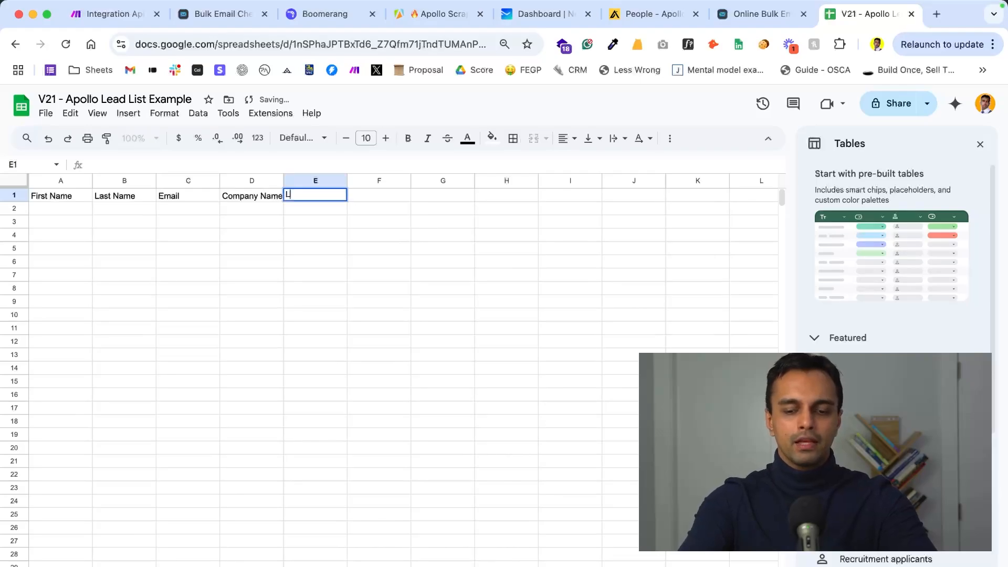
pyautogui.write('inkedIn URL')
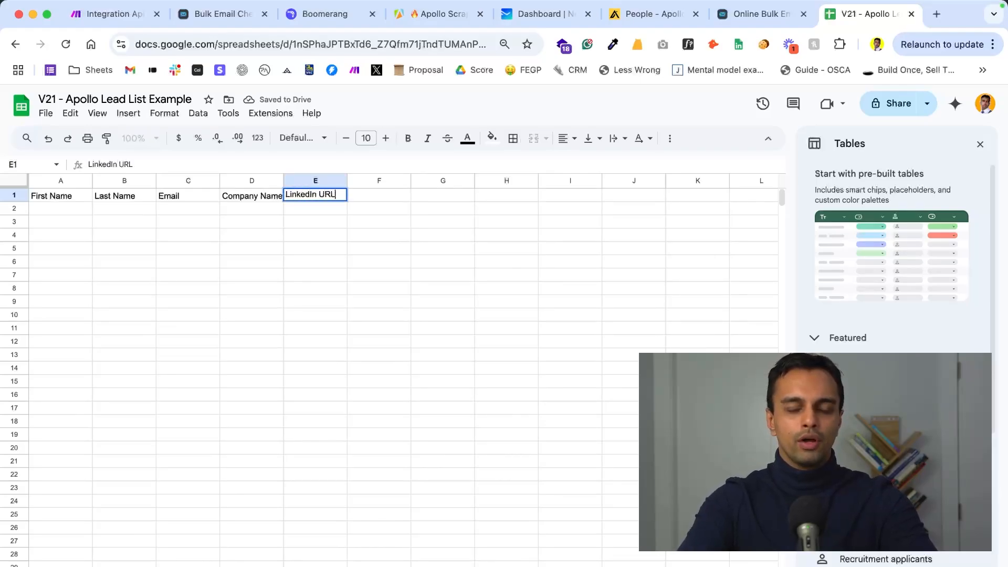
pyautogui.press('Tab')
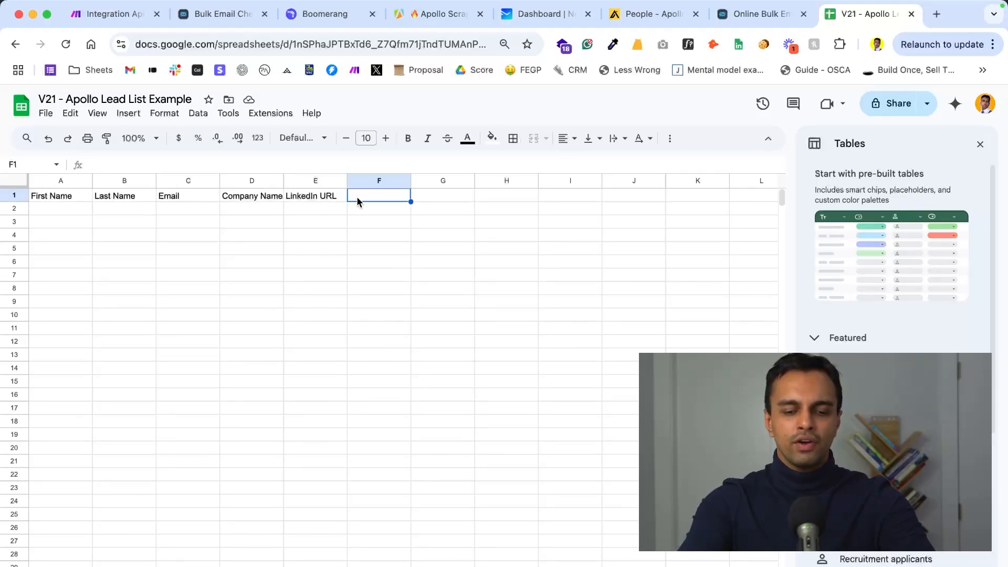
# - Enter the header Status of Email in F1 and widen the Company Name column to fit its header
pyautogui.write('Stat')
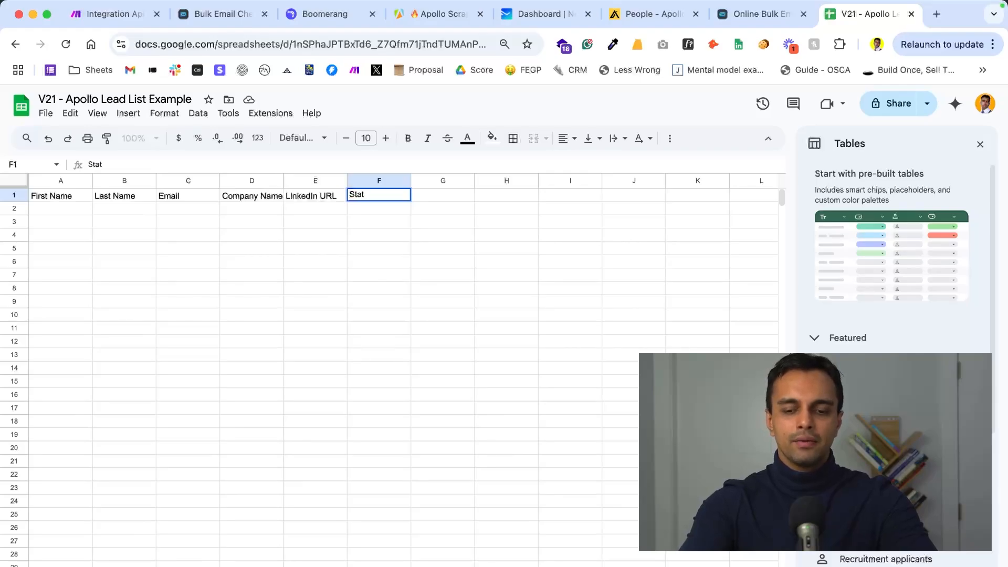
pyautogui.click(371, 236)
pyautogui.moveTo(284, 181); pyautogui.dragTo(296, 182)
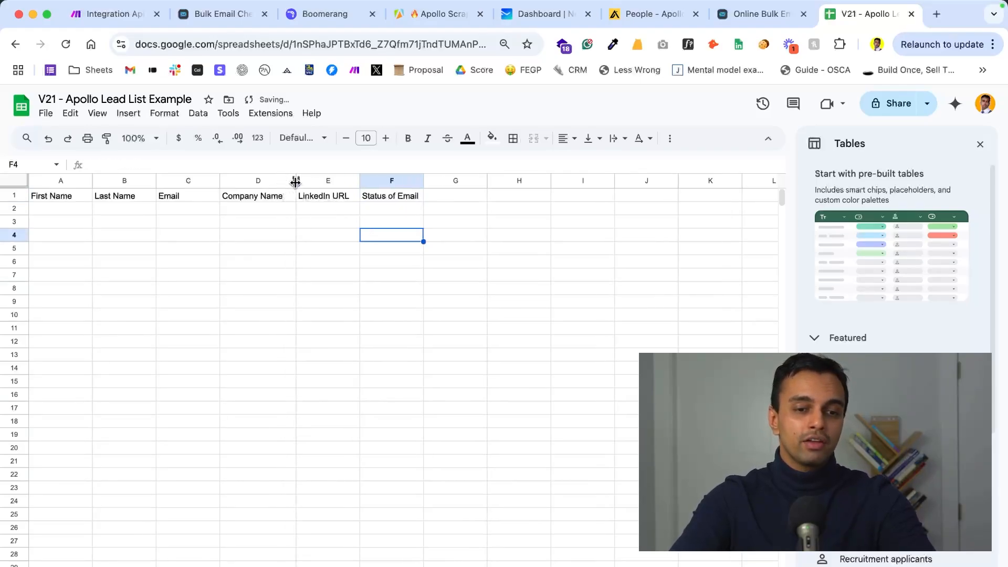
pyautogui.click(249, 306)
# - Switch to Make and set the Google Sheets module's search method to Select from all
pyautogui.click(106, 15)
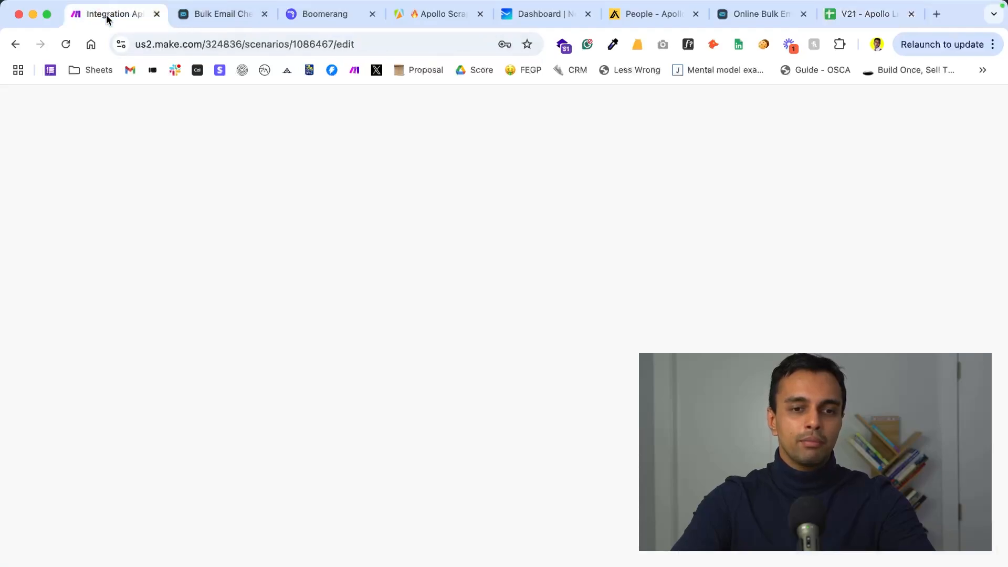
pyautogui.click(444, 276)
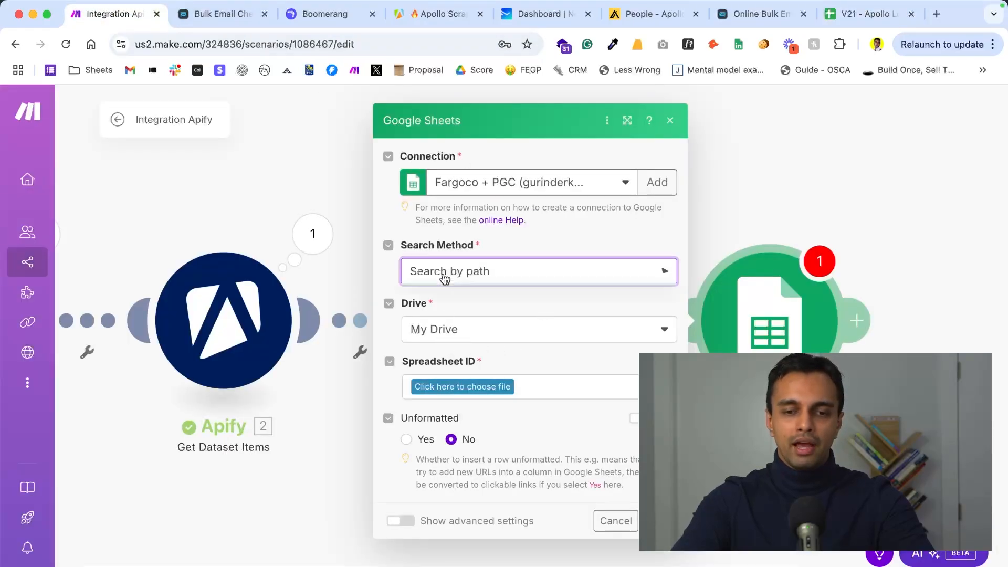
pyautogui.click(454, 322)
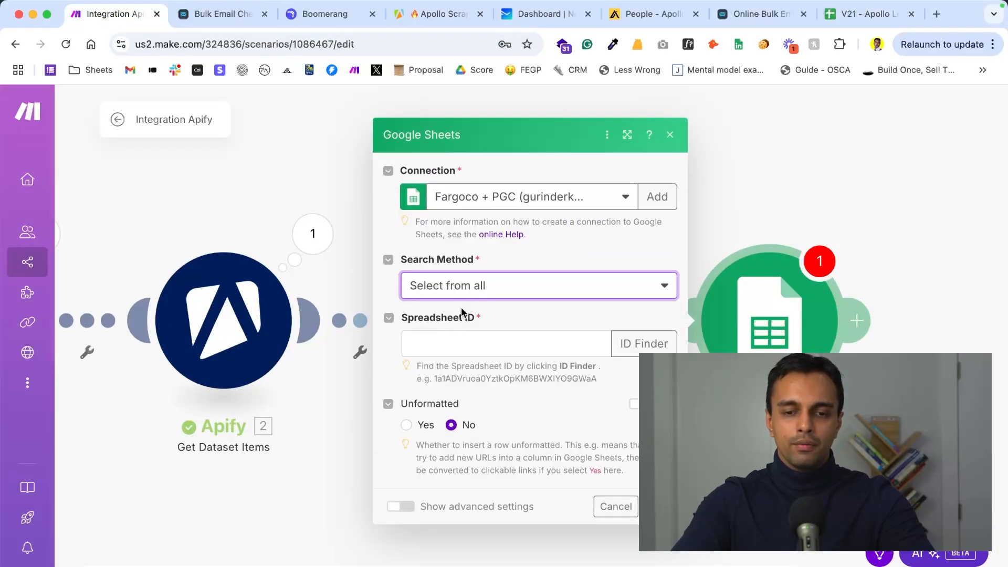
# - Fill in the Spreadsheet ID by finding the lead list spreadsheet with the ID Finder and the filename keyword V21
pyautogui.click(458, 350)
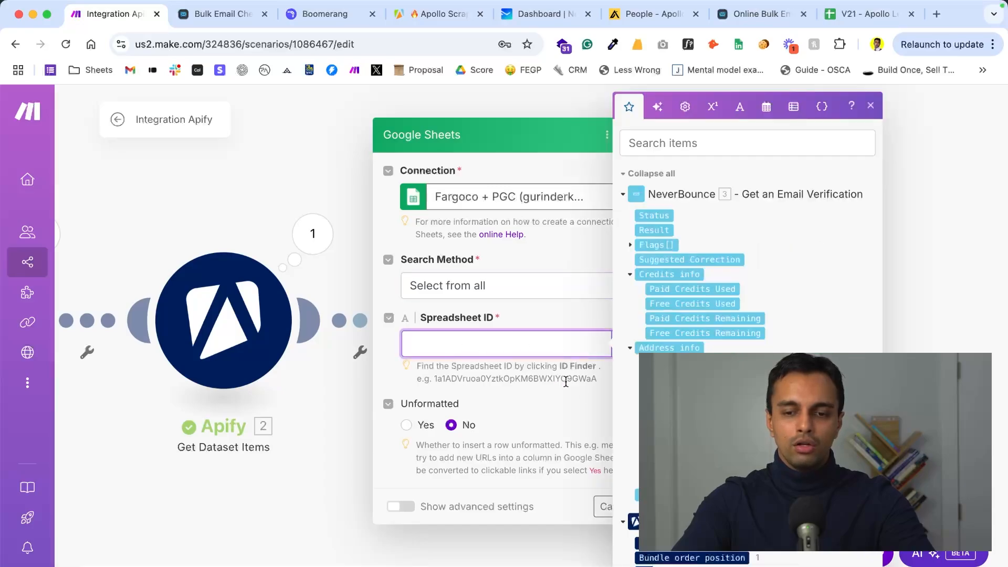
pyautogui.click(599, 414)
pyautogui.click(644, 344)
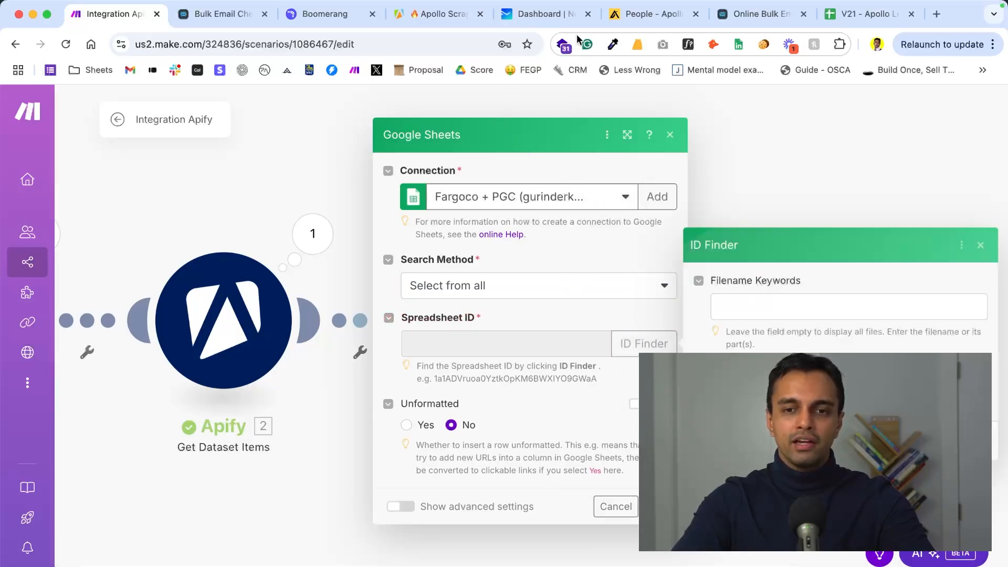
pyautogui.click(735, 310)
pyautogui.write('V21')
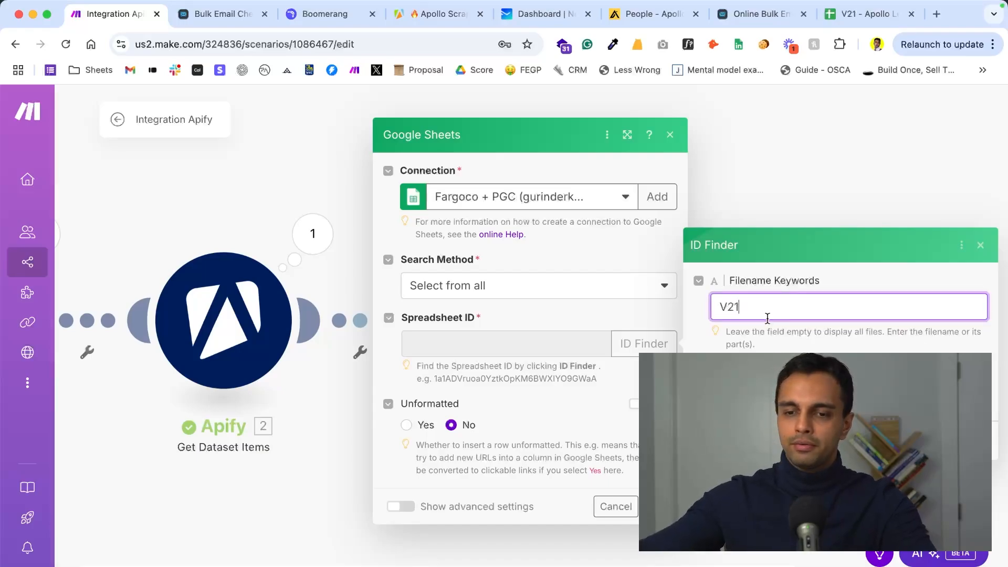
pyautogui.press('Return')
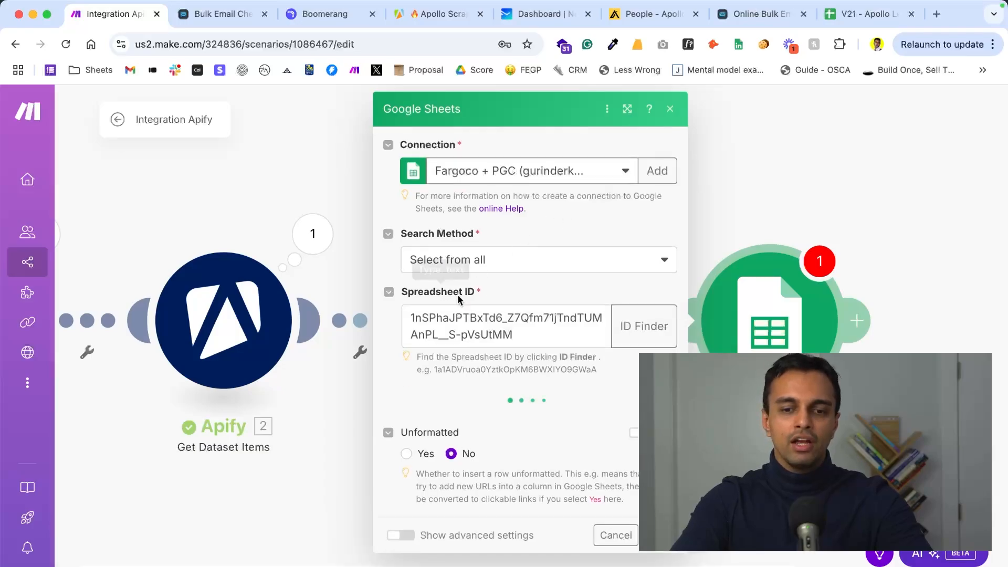
# - Check the spreadsheet ID in the lead list's web address in Google Sheets and return to Make
pyautogui.click(853, 17)
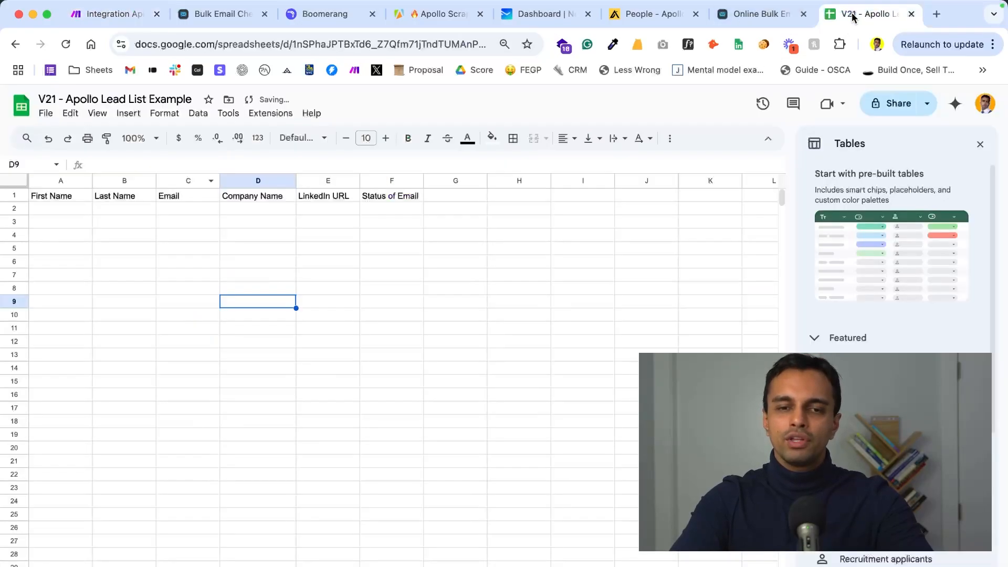
pyautogui.doubleClick(371, 46)
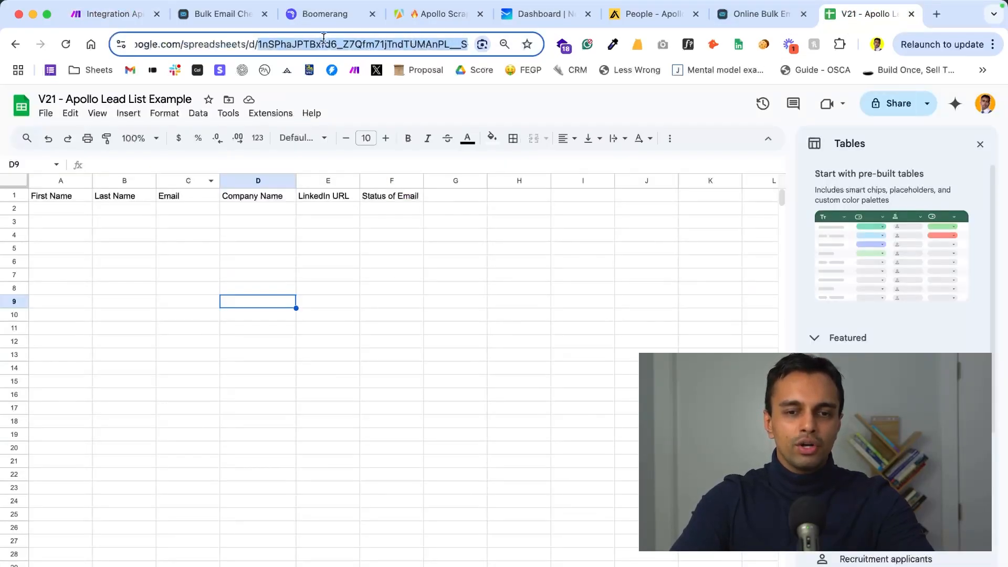
pyautogui.click(105, 14)
# - Choose Sheet1 as the Google Sheets module's sheet name and check it against the lead list spreadsheet
pyautogui.click(483, 424)
pyautogui.click(476, 448)
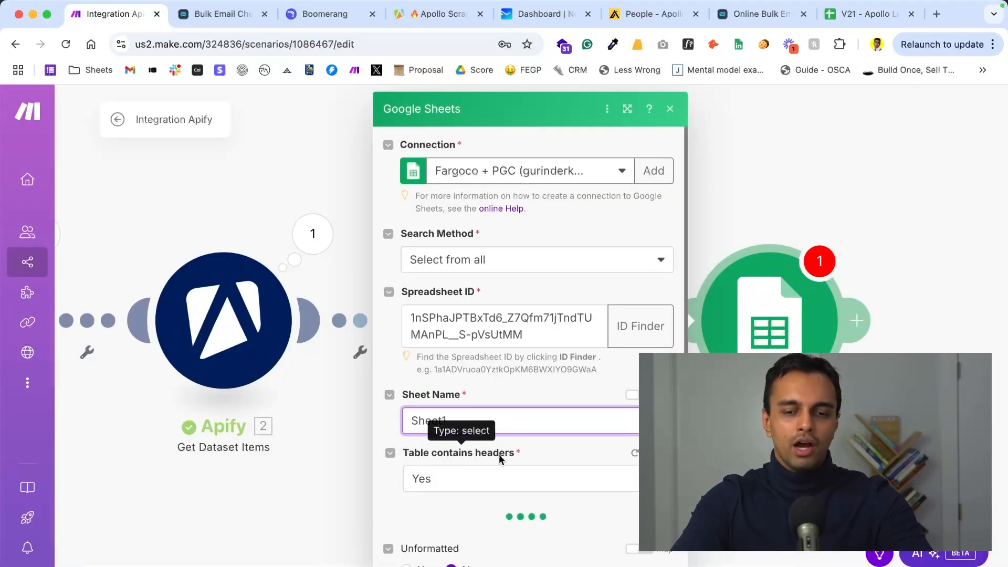
pyautogui.click(853, 18)
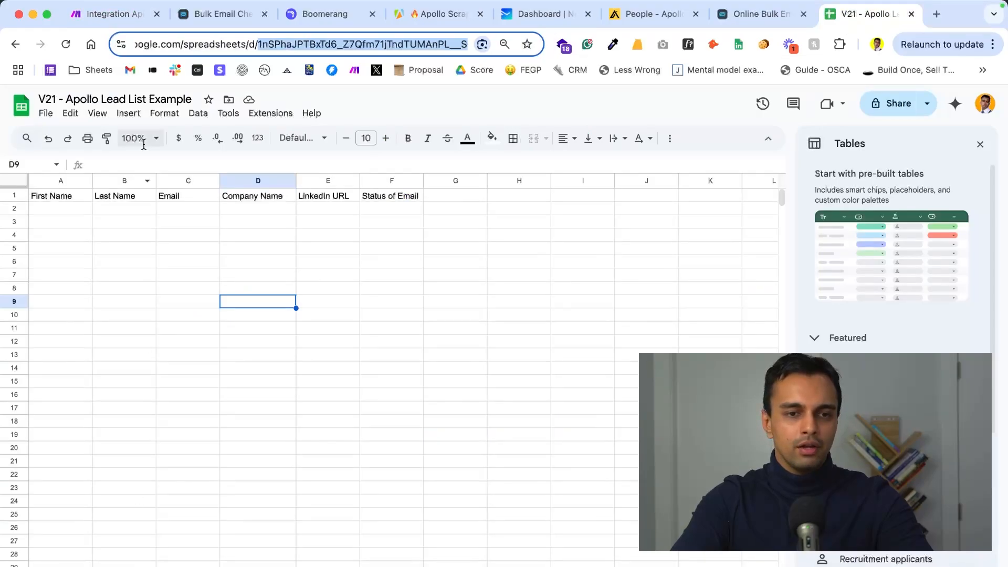
pyautogui.click(108, 14)
# - Map NeverBounce's Result to the Status of Email (F) column
pyautogui.scroll(-5, 443, 369)
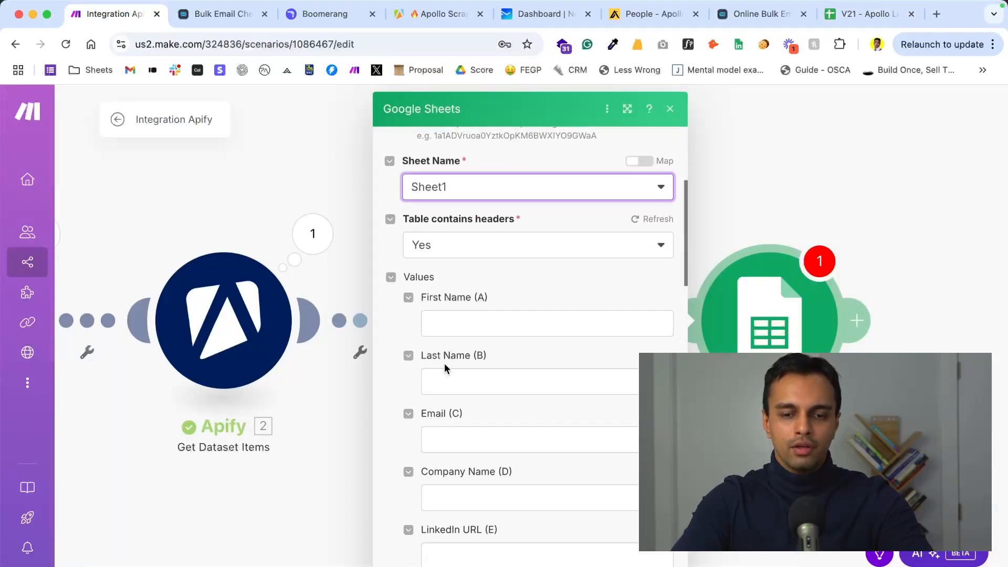
pyautogui.click(447, 323)
pyautogui.scroll(-5, 833, 315)
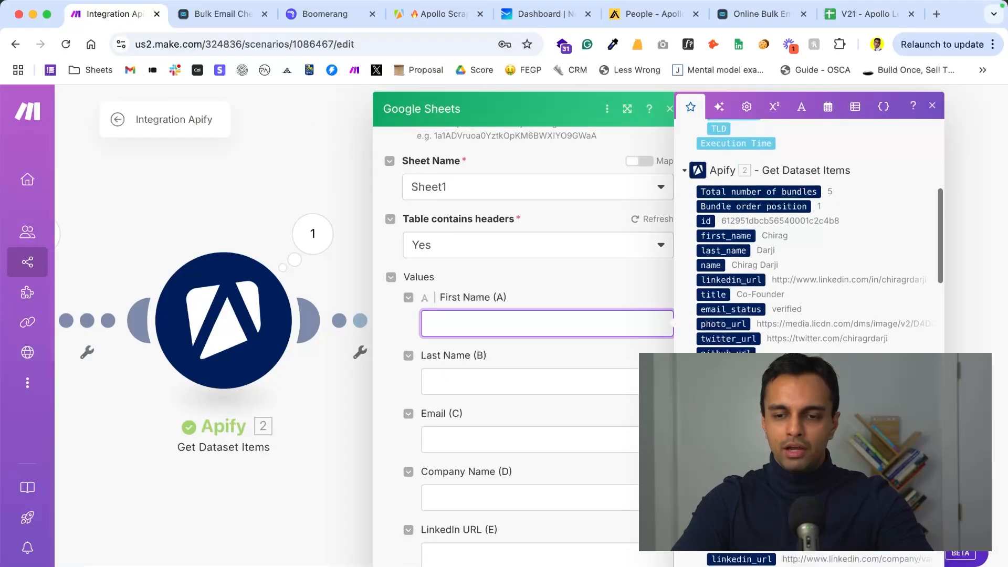
pyautogui.scroll(6, 833, 263)
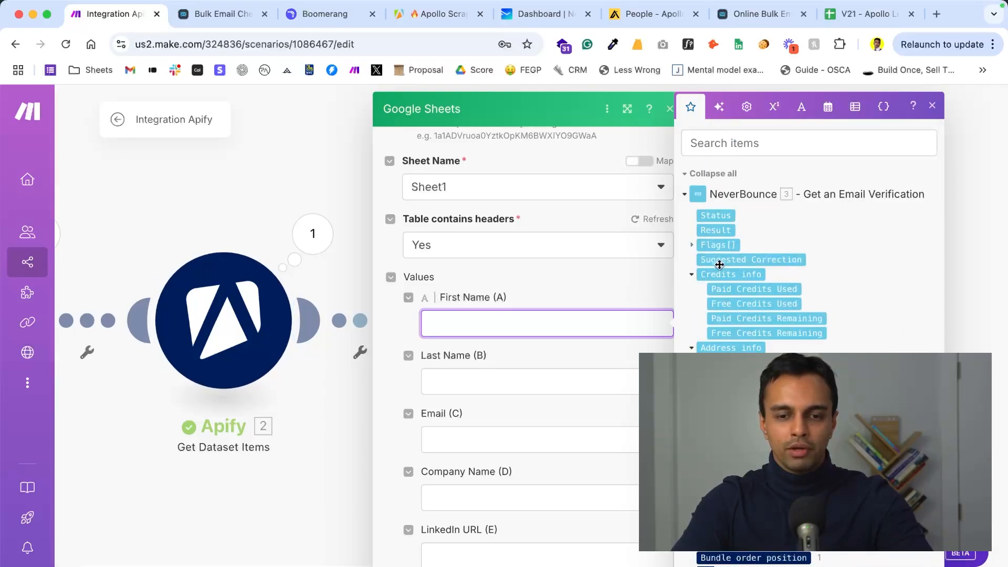
pyautogui.scroll(-3, 544, 506)
pyautogui.click(454, 459)
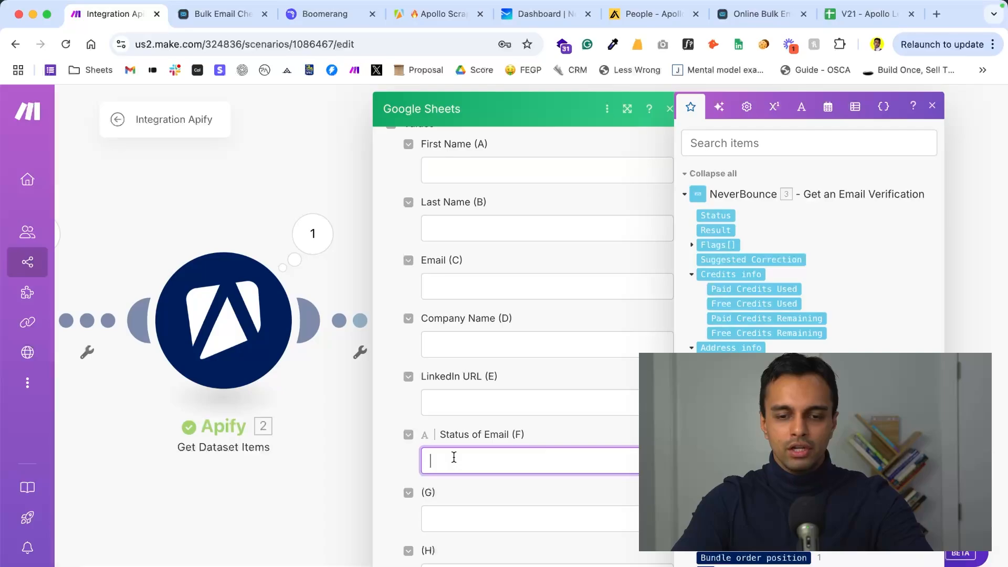
pyautogui.click(716, 214)
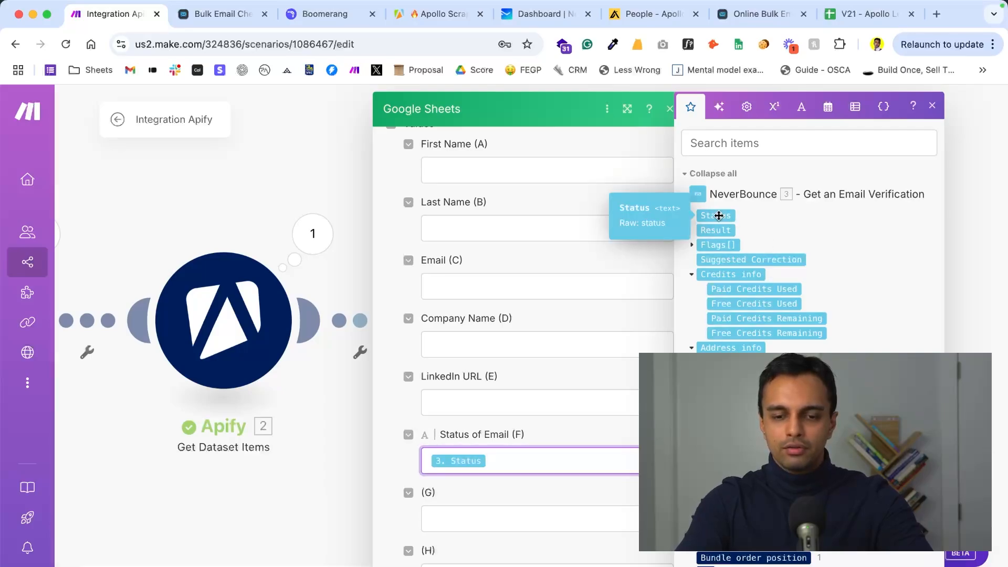
pyautogui.press('BackSpace')
pyautogui.click(715, 231)
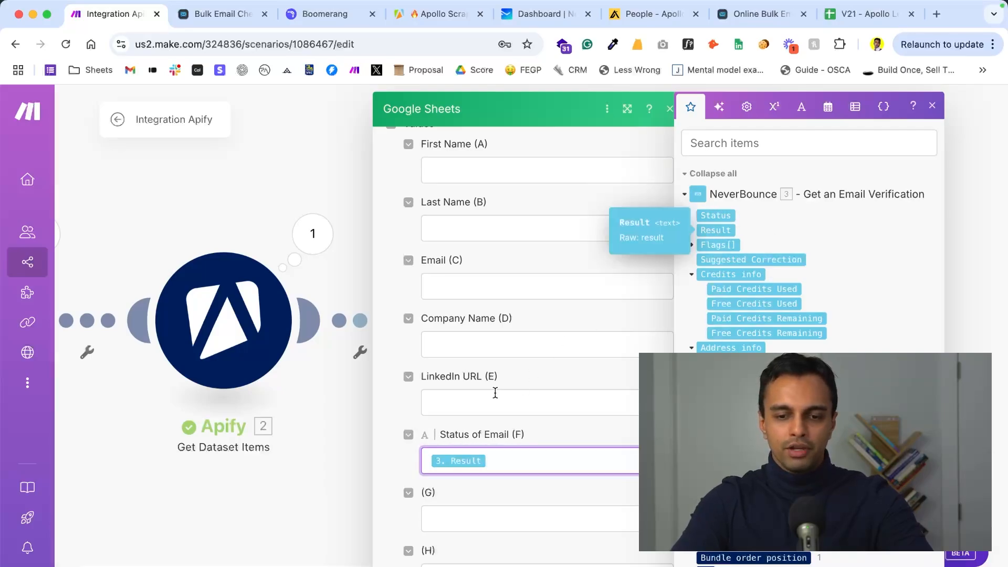
# - Map Apify's first_name to the First Name column and last_name to the Last Name column
pyautogui.scroll(2, 481, 341)
pyautogui.click(446, 265)
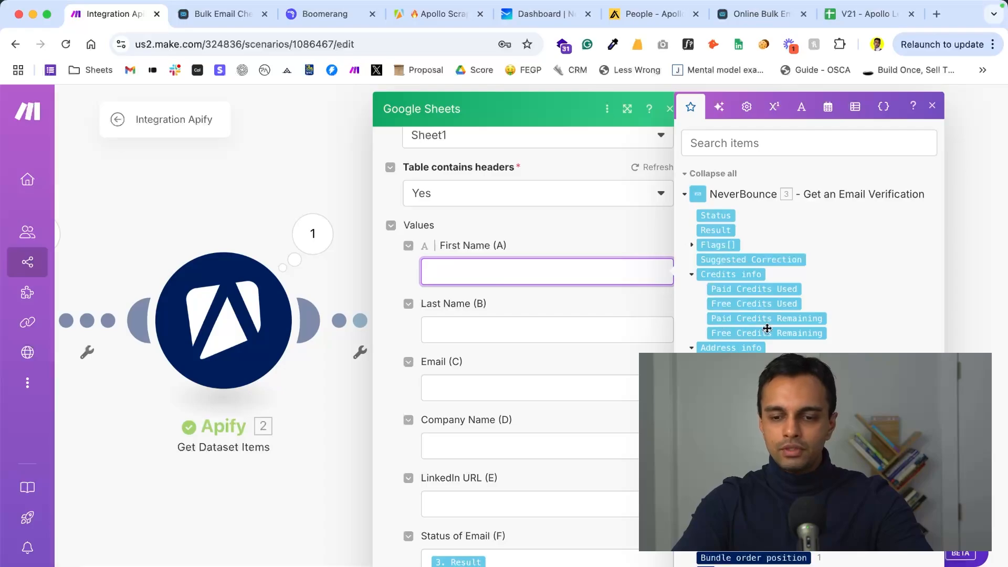
pyautogui.scroll(-6, 767, 325)
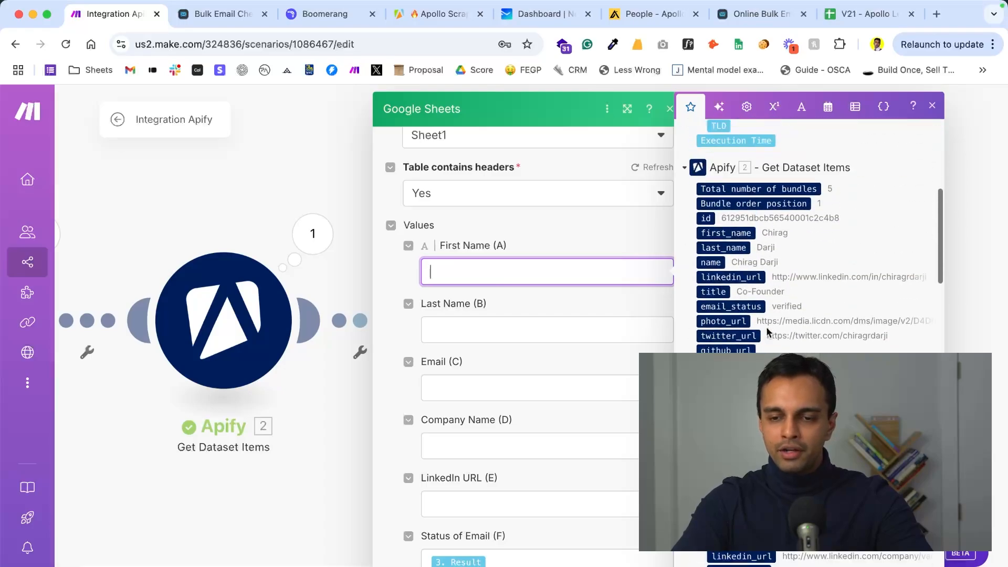
pyautogui.click(726, 232)
pyautogui.click(518, 334)
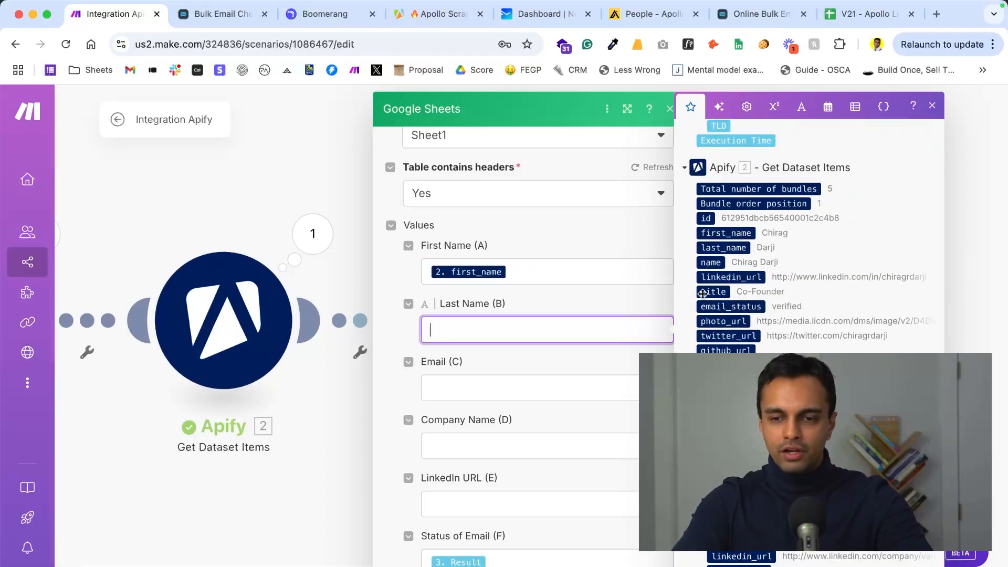
pyautogui.click(723, 247)
pyautogui.scroll(-1, 554, 362)
pyautogui.click(555, 363)
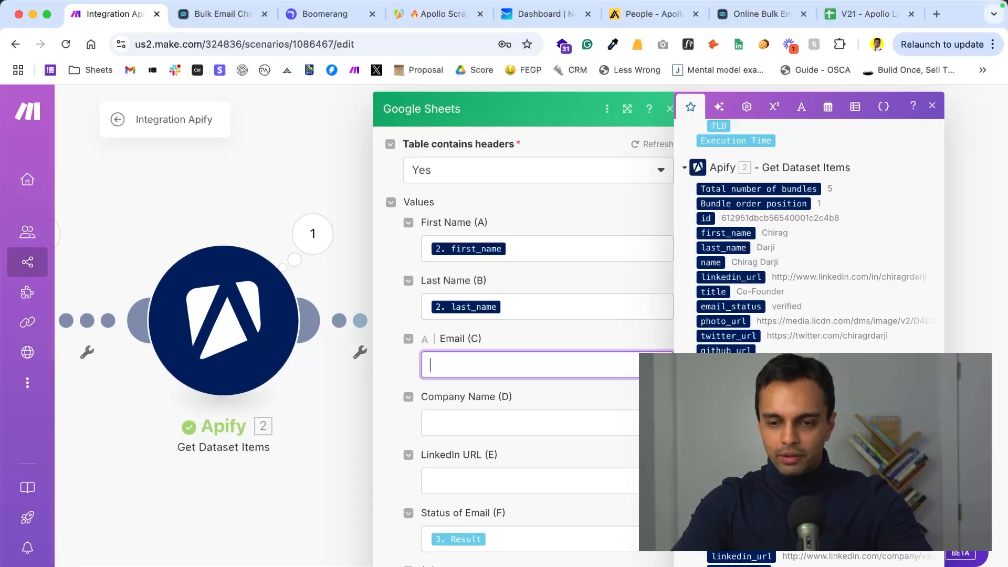
pyautogui.click(711, 410)
pyautogui.click(569, 423)
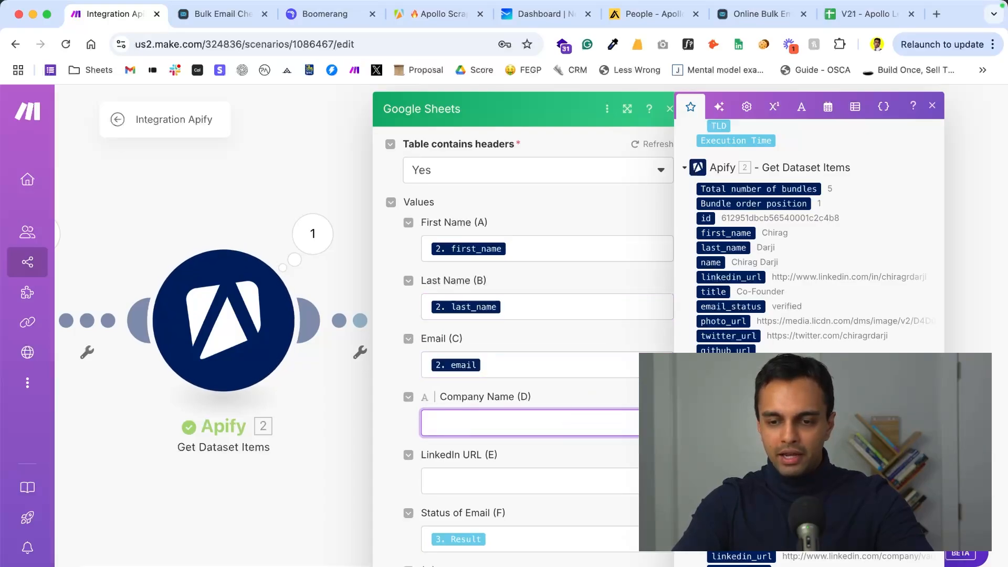
pyautogui.scroll(-2, 725, 436)
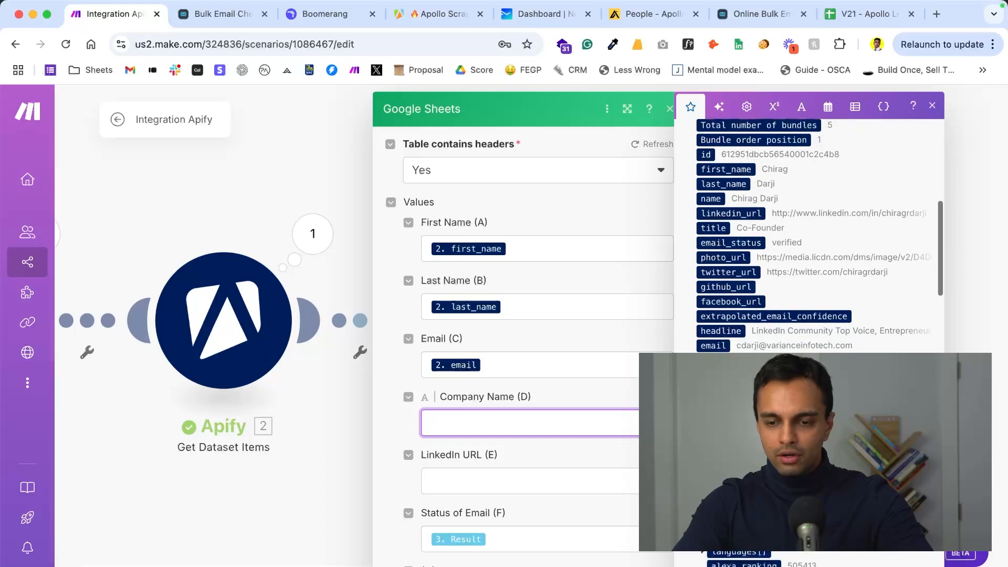
pyautogui.click(721, 434)
# - Map the lead's own linkedin_url from Apify to the LinkedIn URL (E) column
pyautogui.scroll(-1, 563, 464)
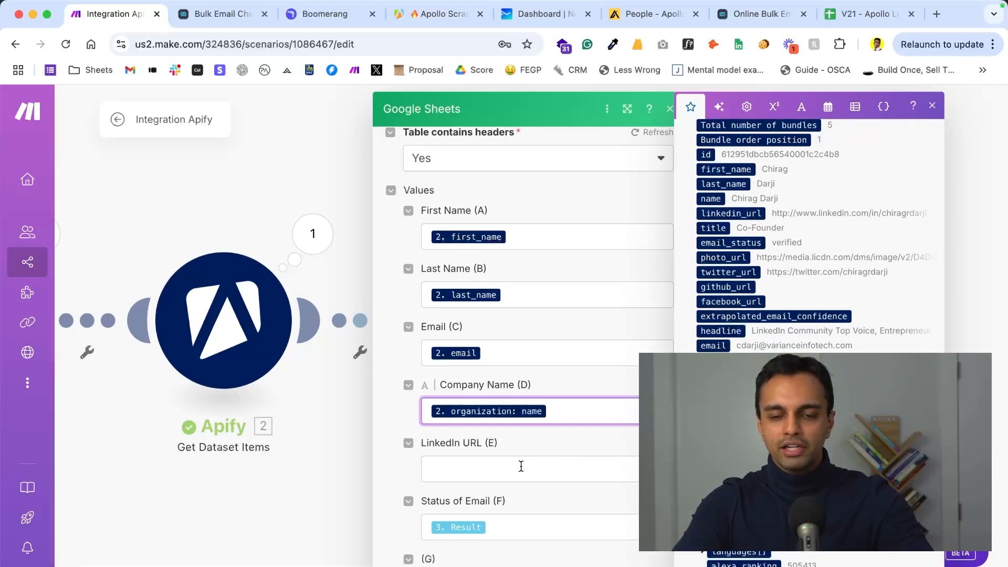
pyautogui.click(521, 466)
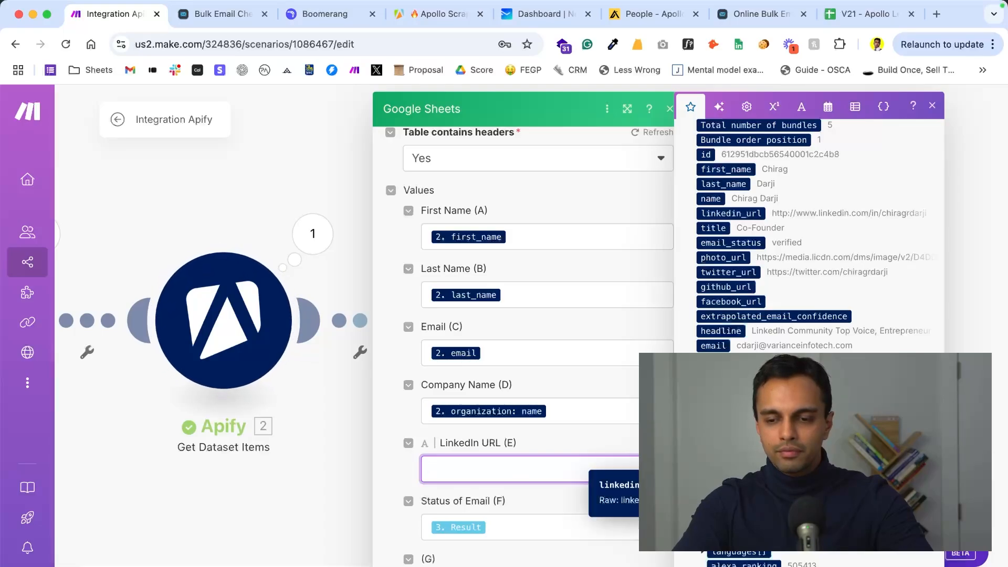
pyautogui.scroll(3, 749, 294)
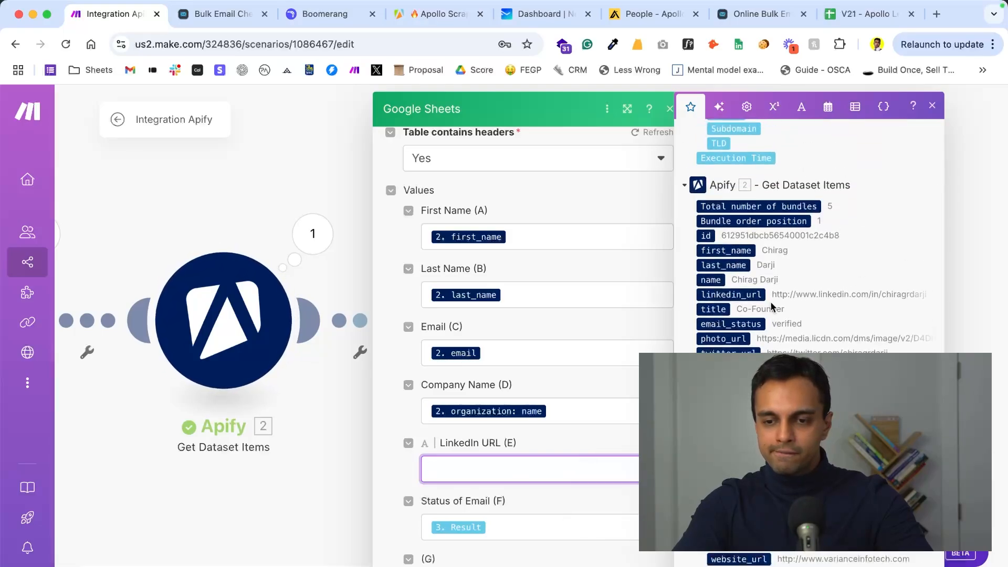
pyautogui.click(749, 294)
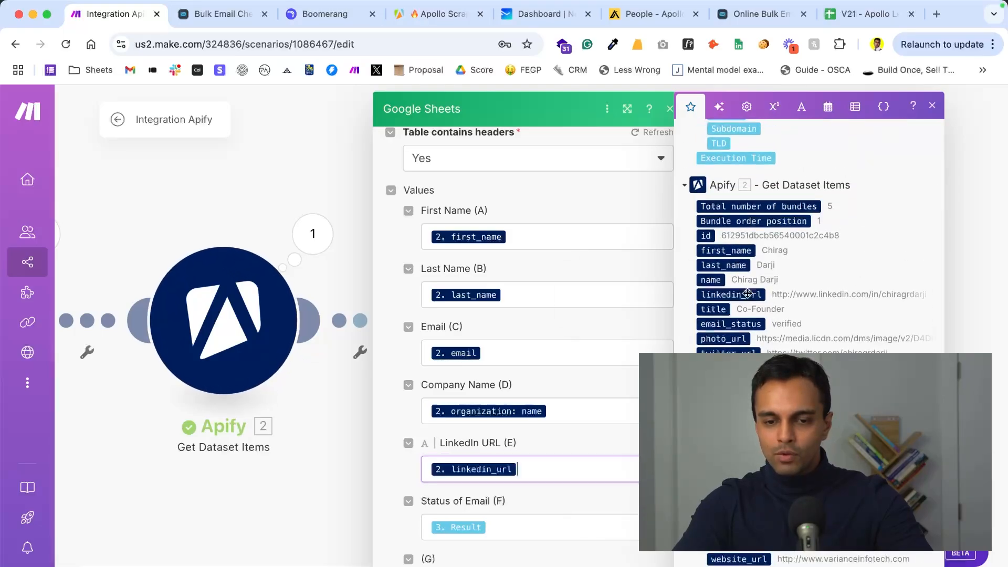
# - Save the column mappings in the Google Sheets module and close the alert about it
pyautogui.click(600, 382)
pyautogui.scroll(-3, 596, 383)
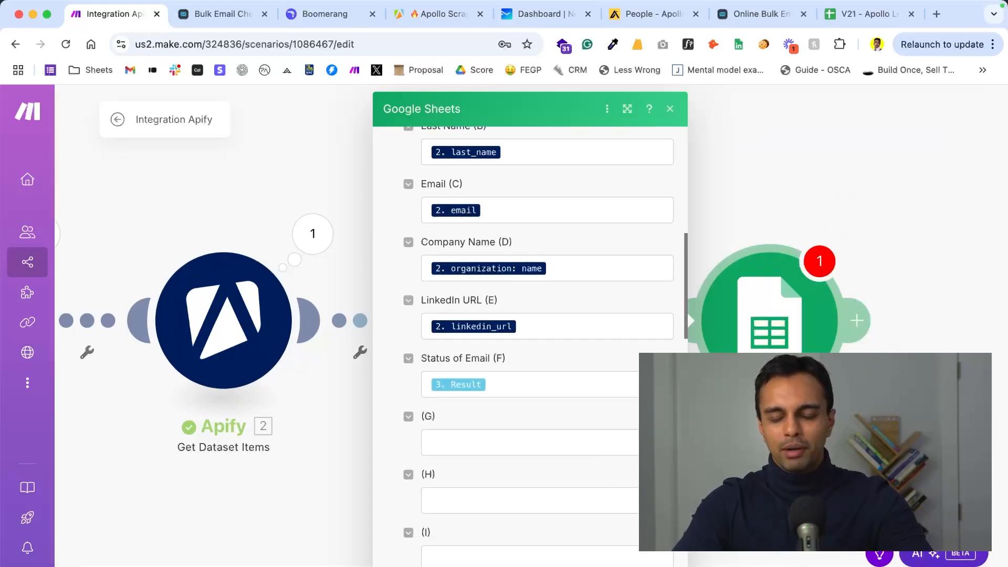
pyautogui.click(660, 564)
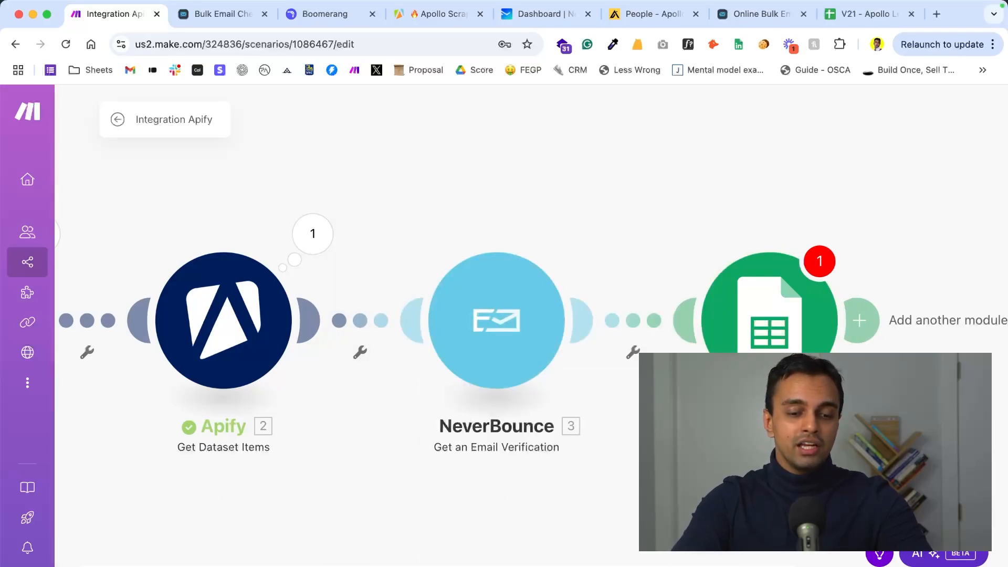
pyautogui.click(609, 405)
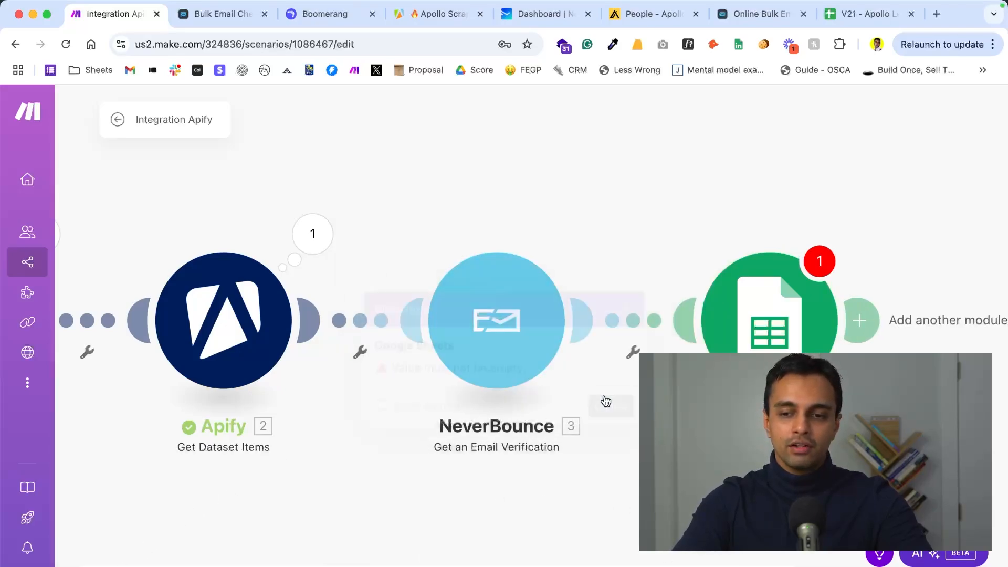
# - Check the Google Sheets module's settings and column fields, and run the whole scenario once
pyautogui.click(762, 337)
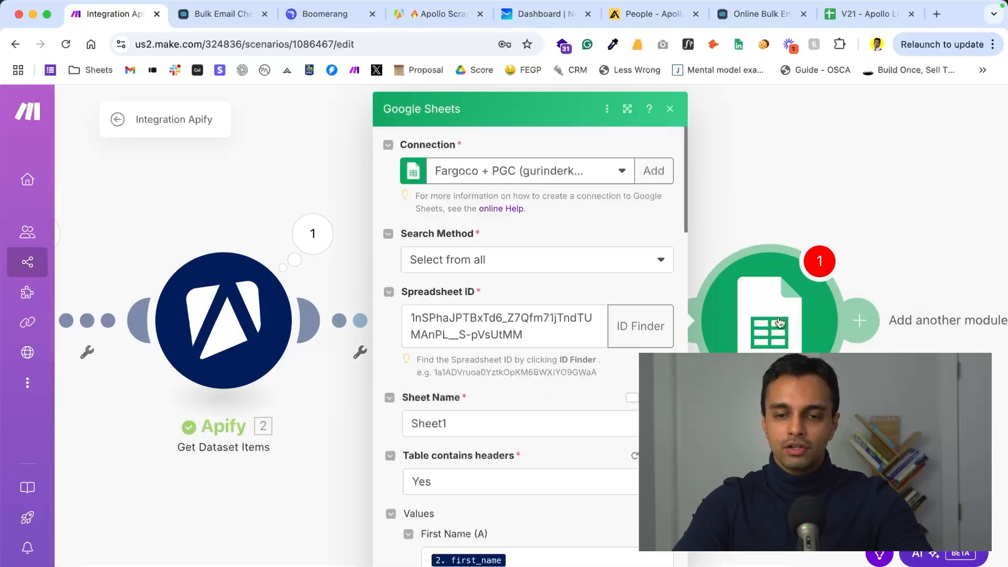
pyautogui.scroll(-20, 599, 375)
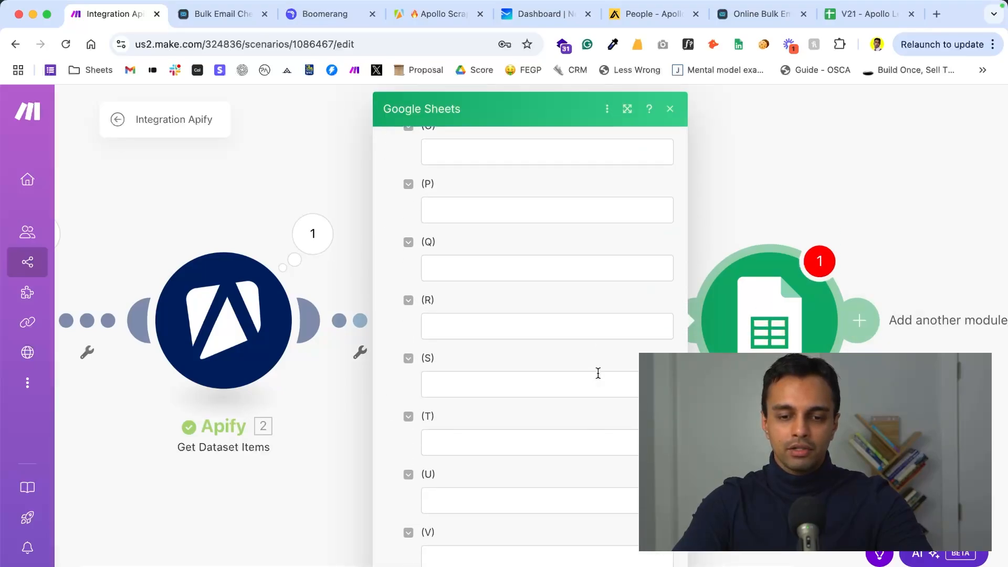
pyautogui.scroll(20, 598, 373)
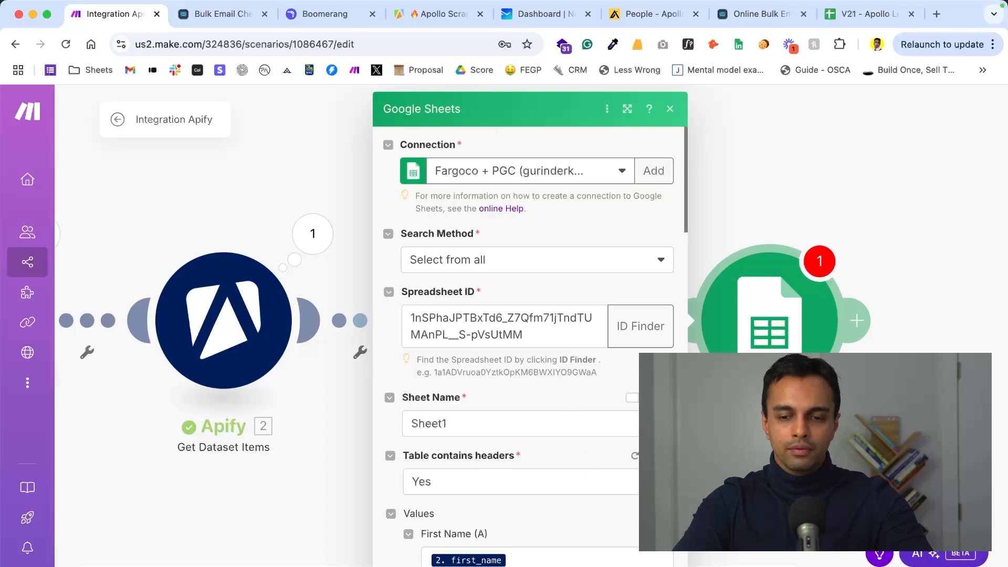
pyautogui.press('Escape')
pyautogui.click(147, 565)
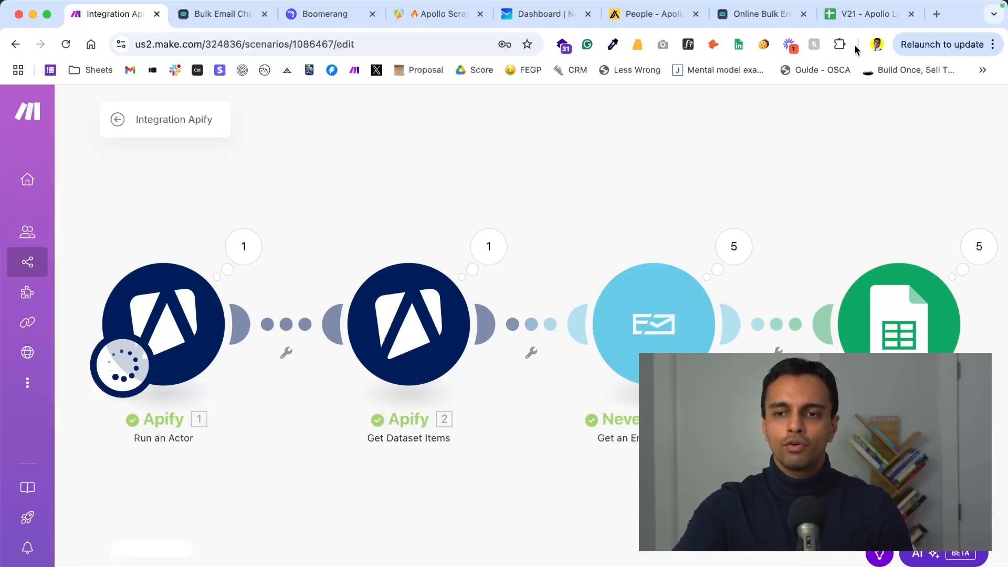
# - Switch to the V21 - Apollo Lead List Example spreadsheet and examine the added leads and their email statuses
pyautogui.click(848, 15)
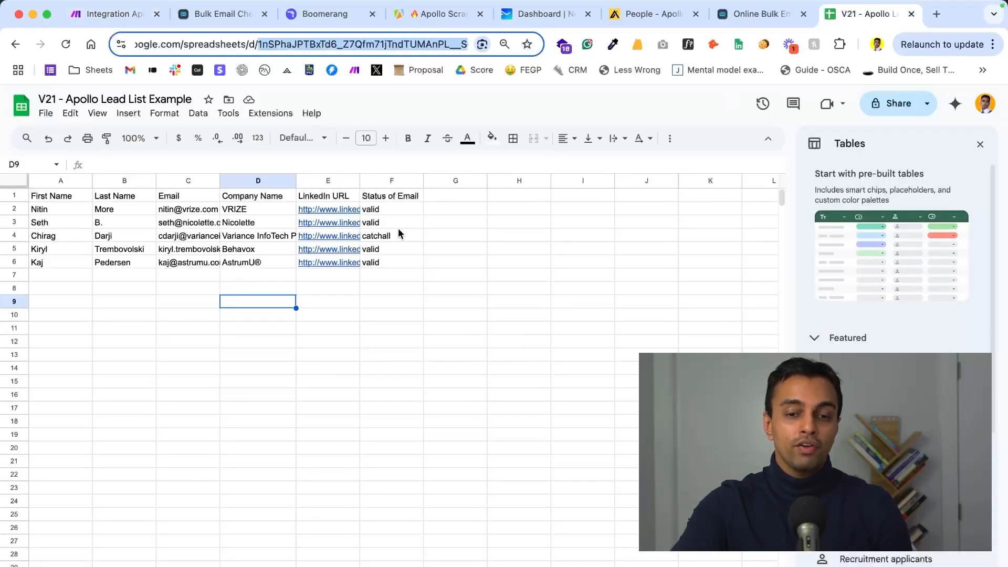
pyautogui.moveTo(377, 265); pyautogui.dragTo(71, 212)
pyautogui.click(380, 235)
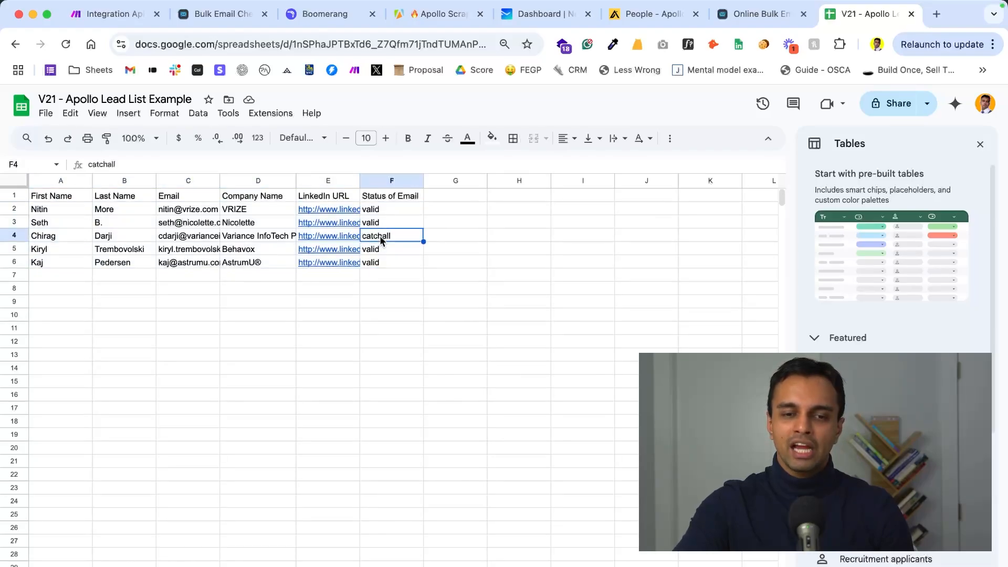
# - Clear the lead with the catchall email status from cells A4:F4
pyautogui.moveTo(390, 237); pyautogui.dragTo(58, 237)
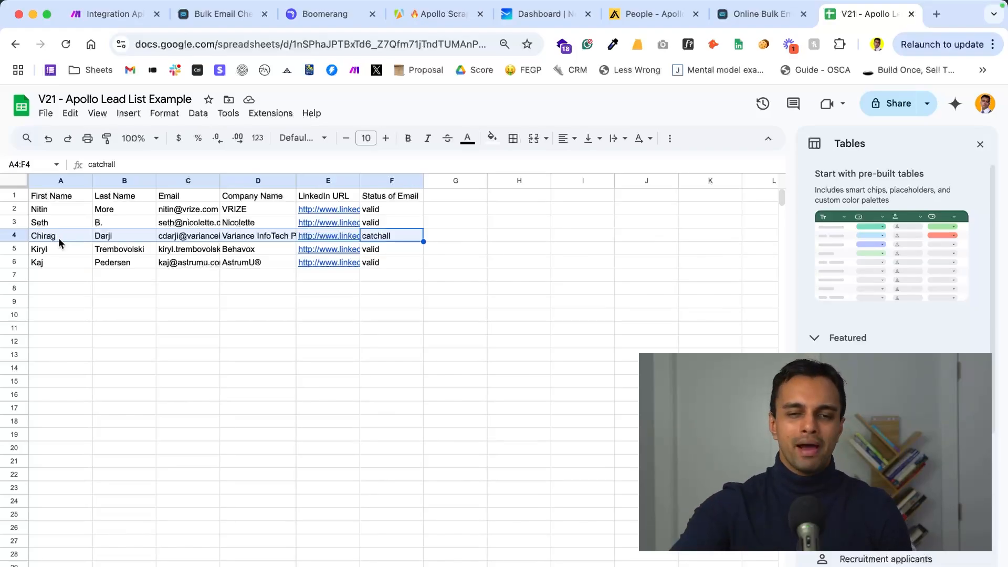
pyautogui.moveTo(302, 257)
pyautogui.press('Delete')
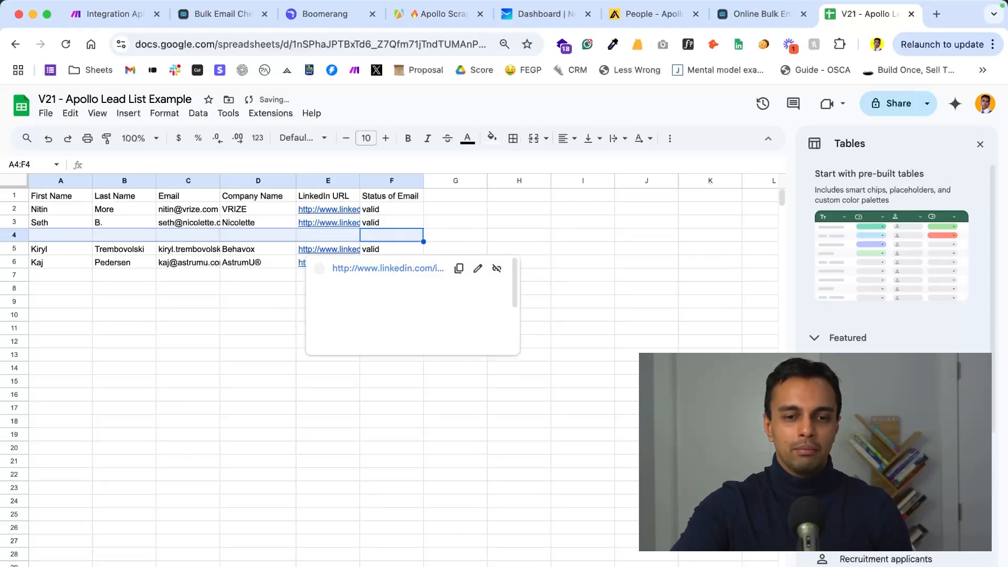
pyautogui.click(610, 267)
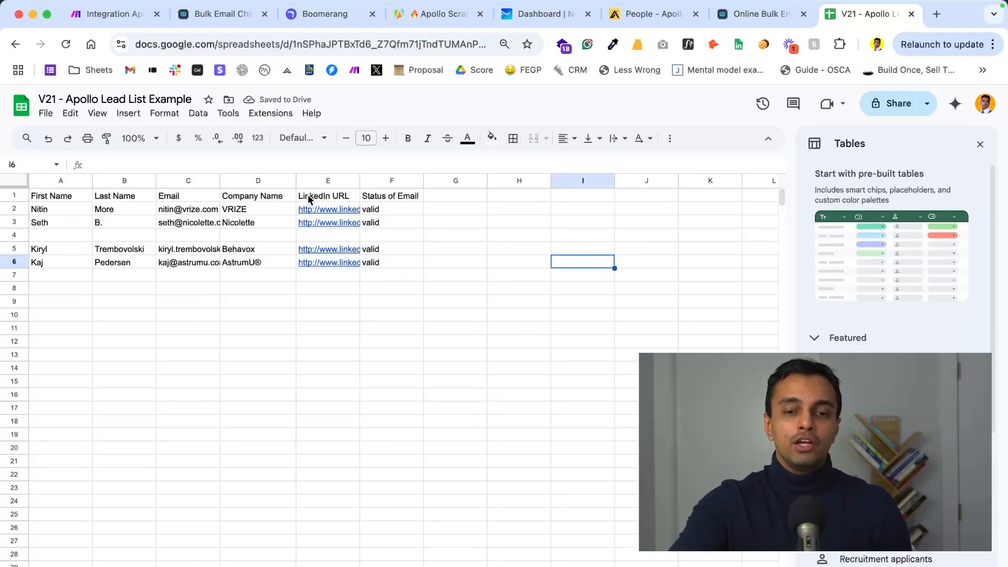
# - Review the lead table in A1:F6 against its sources, the Apollo people search and Apify's Apollo Scraper page
pyautogui.moveTo(402, 263); pyautogui.dragTo(56, 189)
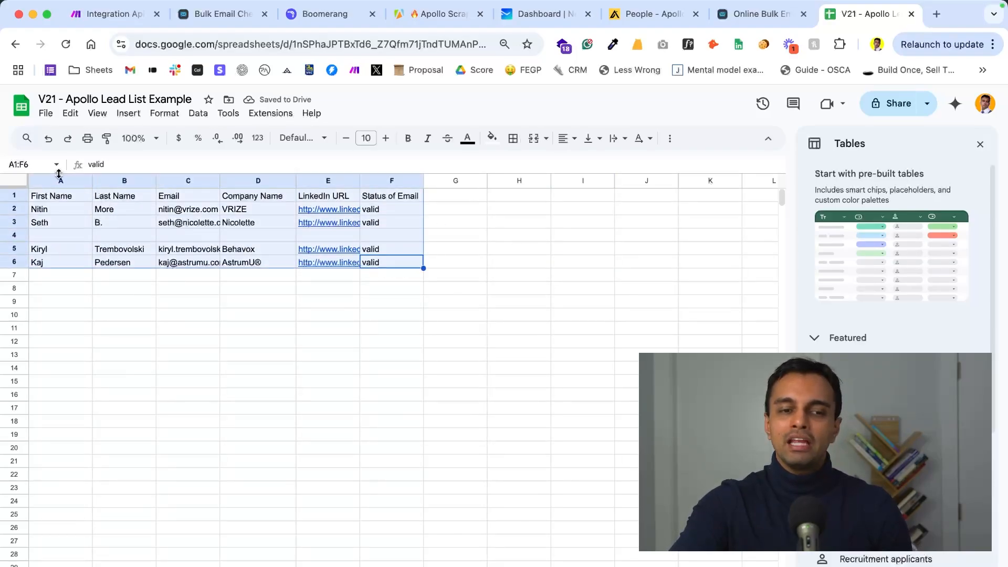
pyautogui.click(625, 15)
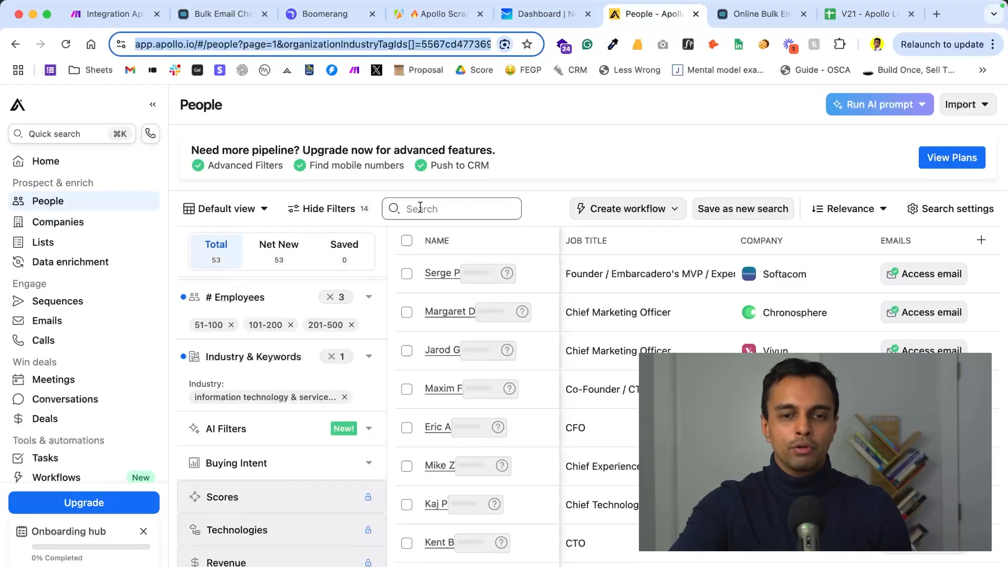
pyautogui.click(409, 15)
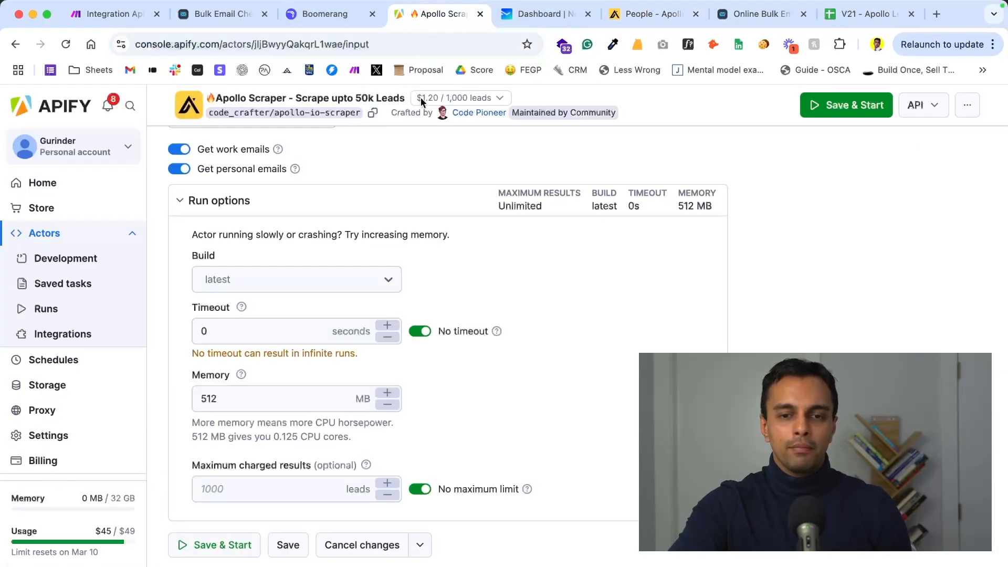
pyautogui.scroll(10, 441, 220)
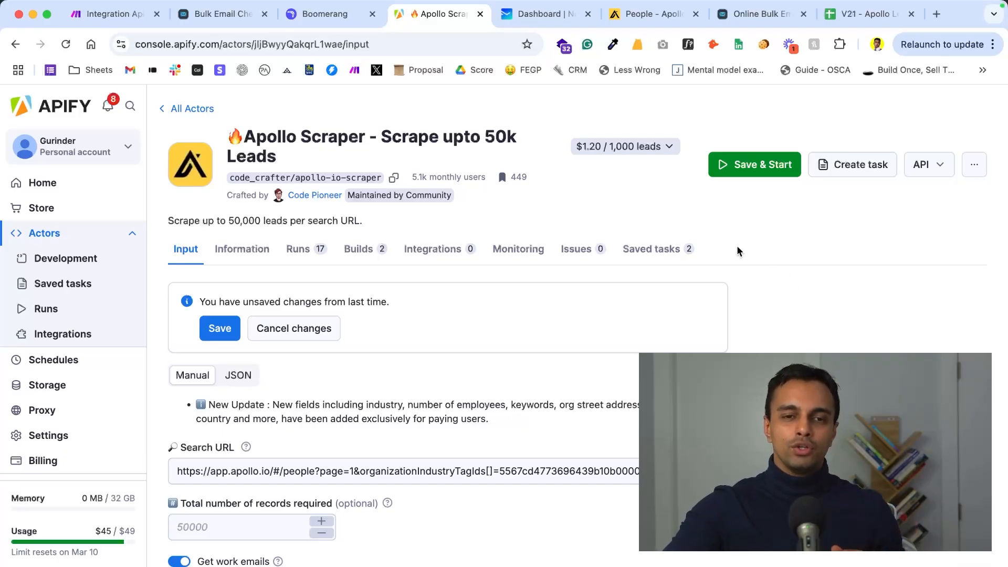
# - Compare Boomerang's Apollo export list with Apify's Apollo Scraper as a lead source
pyautogui.click(306, 15)
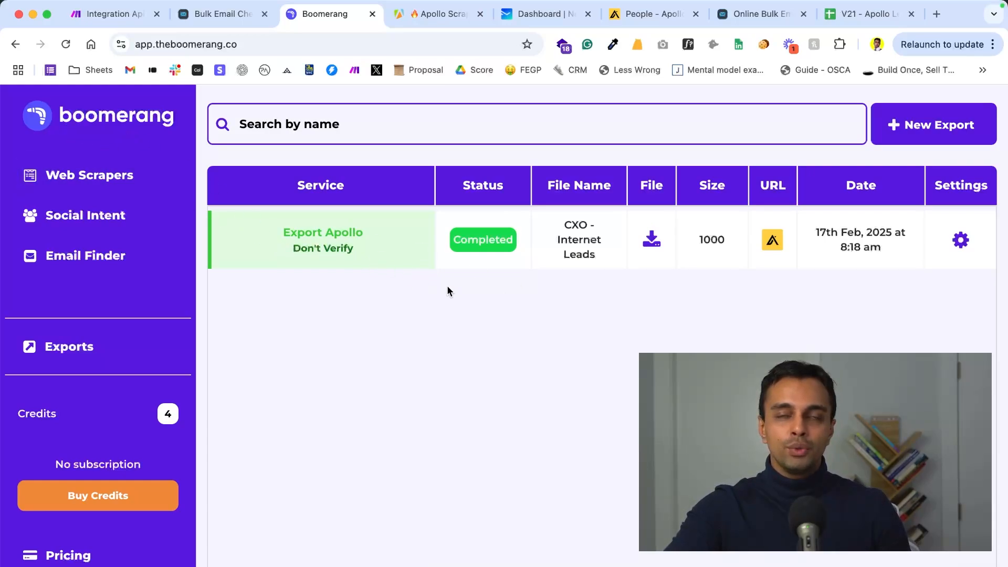
pyautogui.click(408, 21)
pyautogui.click(323, 17)
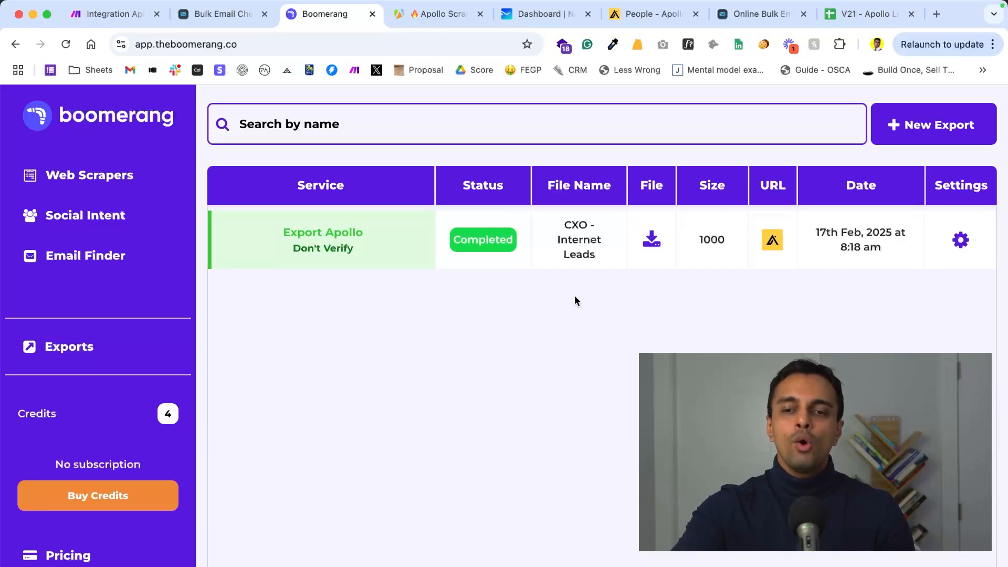
# - Switch to Bulk Email Checker and choose the 100,000 Emails credit package for purchase
pyautogui.click(226, 14)
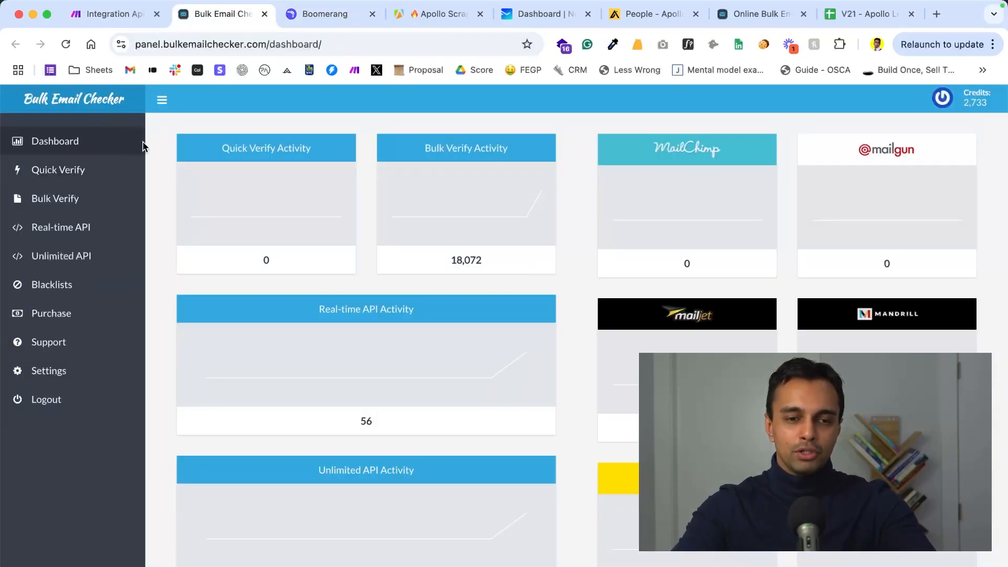
pyautogui.click(72, 311)
pyautogui.click(247, 201)
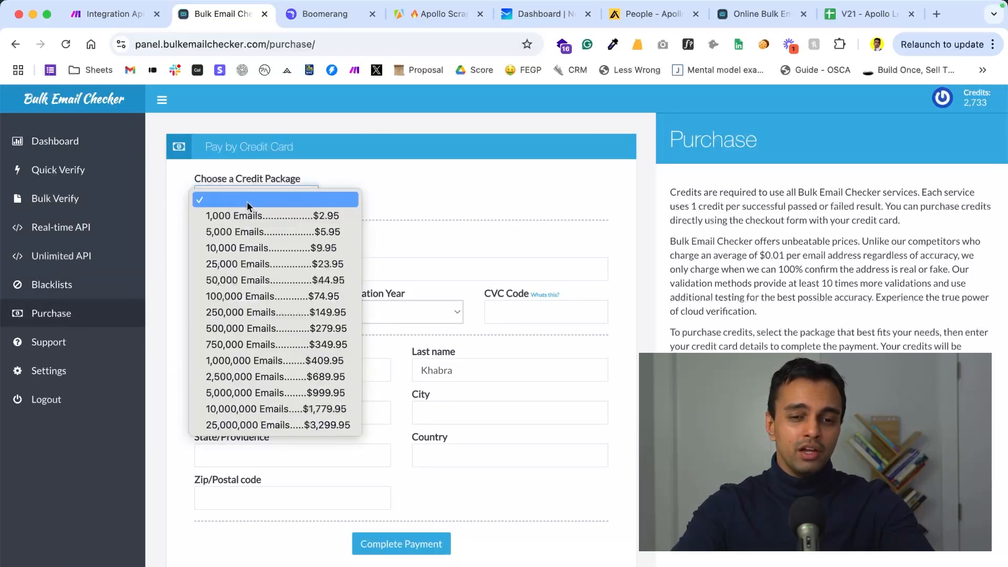
pyautogui.click(257, 297)
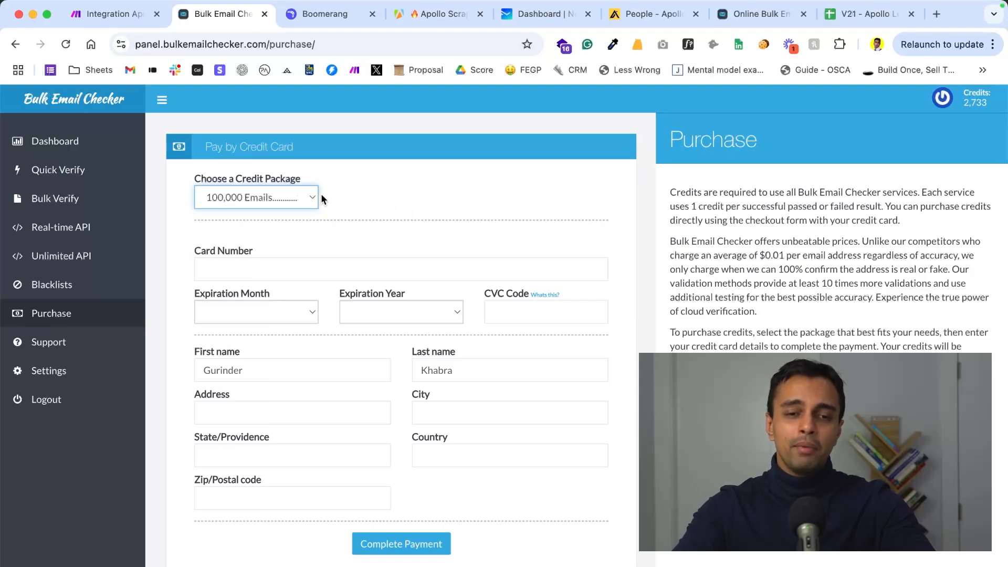
# - Revisit Boomerang's exports and Bulk Email Checker's purchase form, and return to the lead list spreadsheet
pyautogui.click(310, 14)
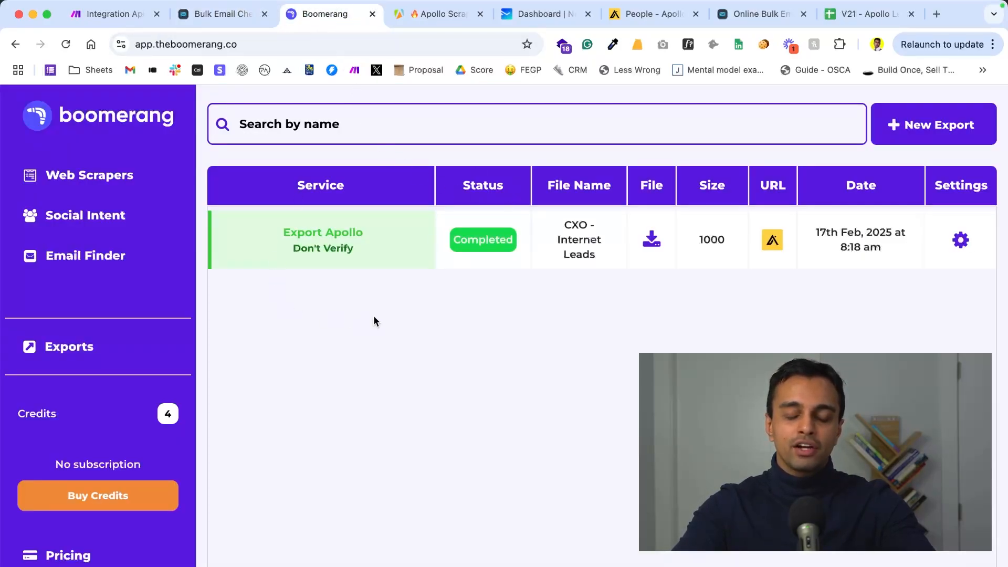
pyautogui.click(236, 21)
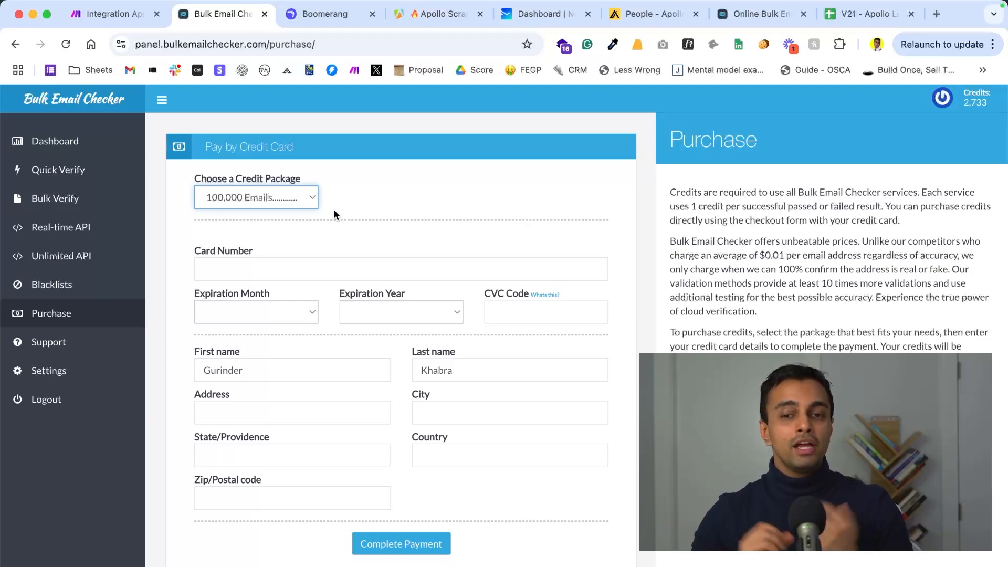
pyautogui.click(837, 20)
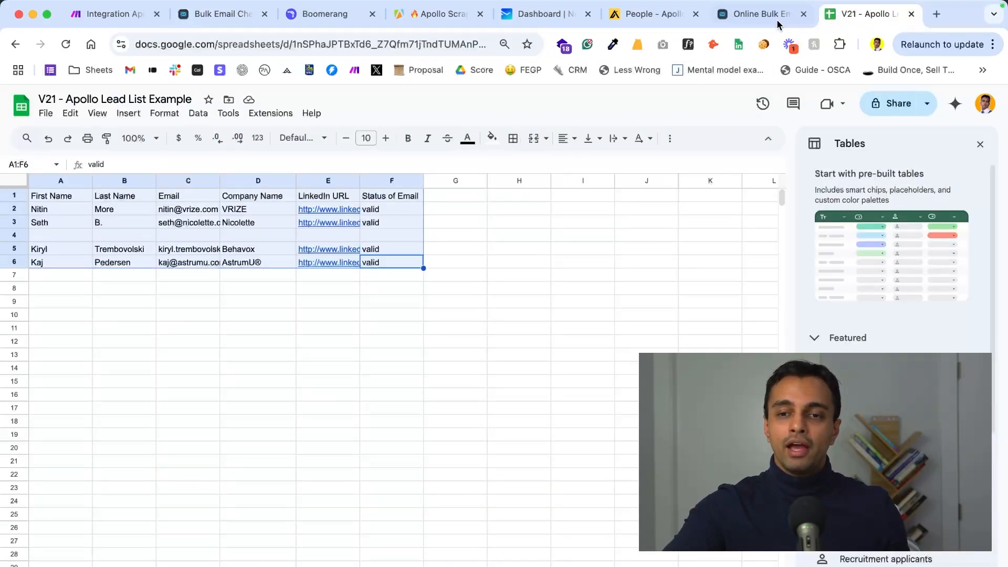